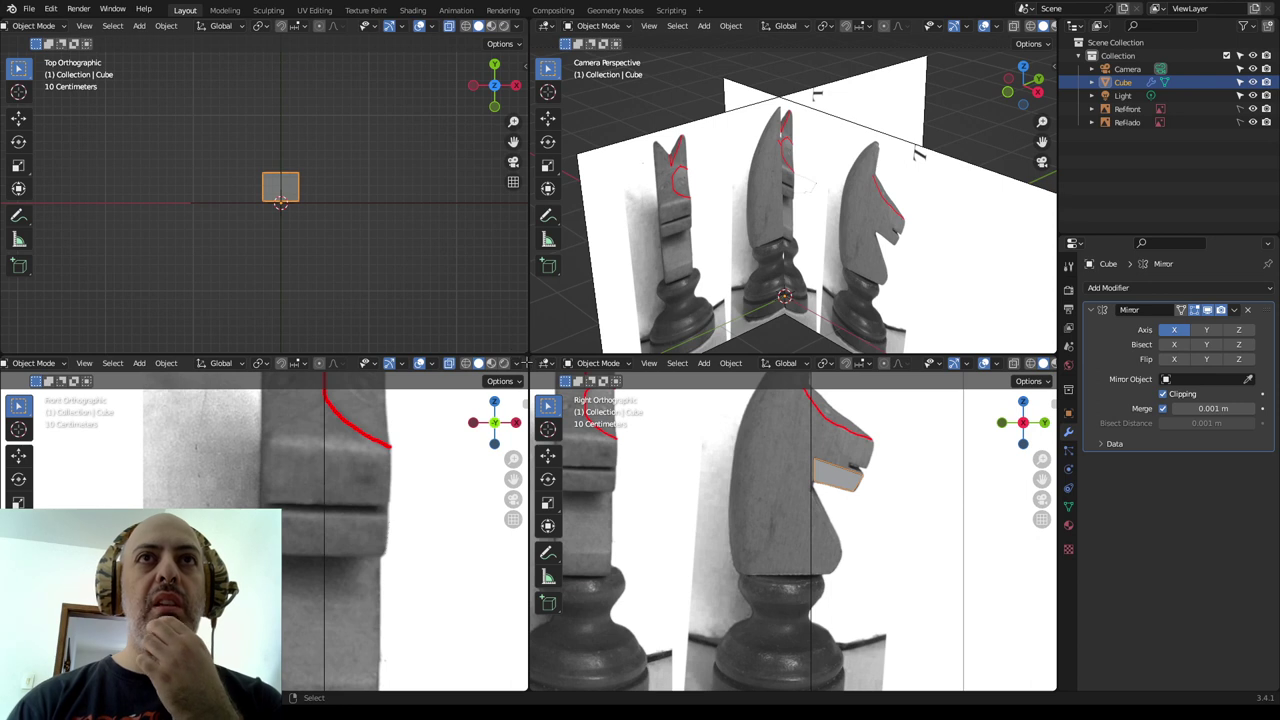
Merge the two left views into one Front Orthographic reference view and enter Edit Mode on the cube.
left_click_drag(527, 362, 388, 276)
scroll(388, 276, "down", 2)
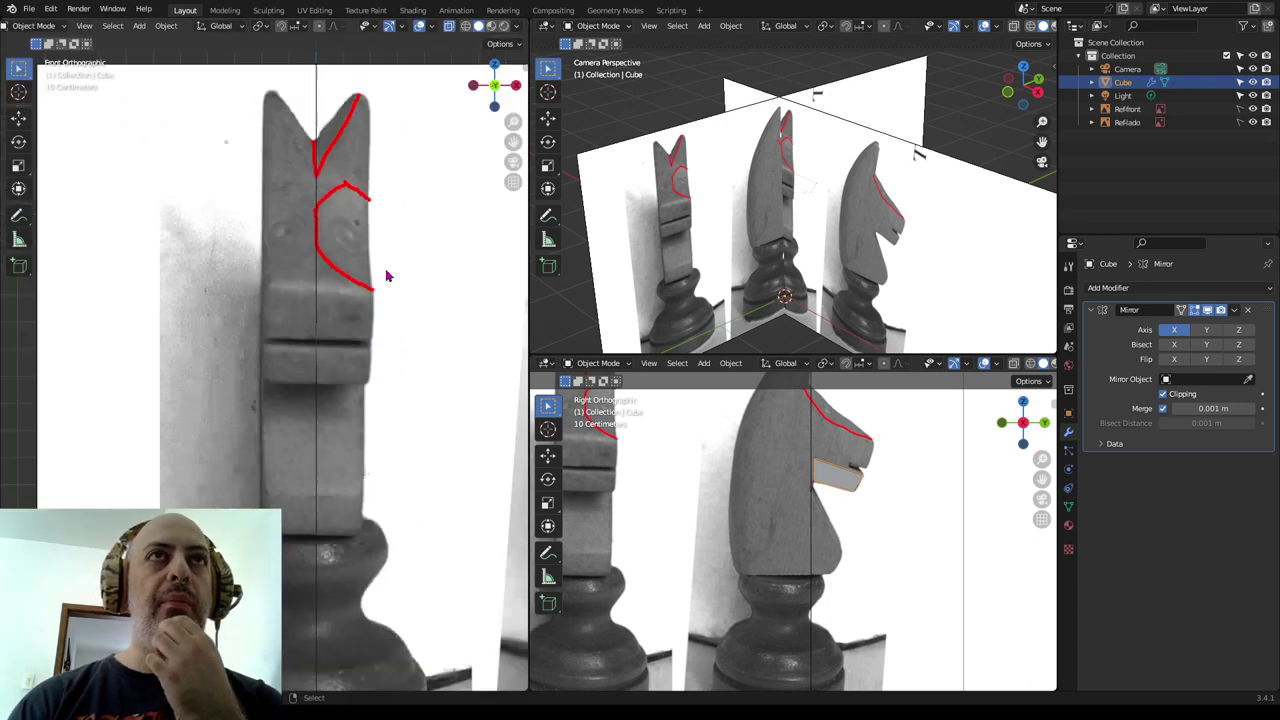
scroll(388, 276, "down", 2)
key("KP_1")
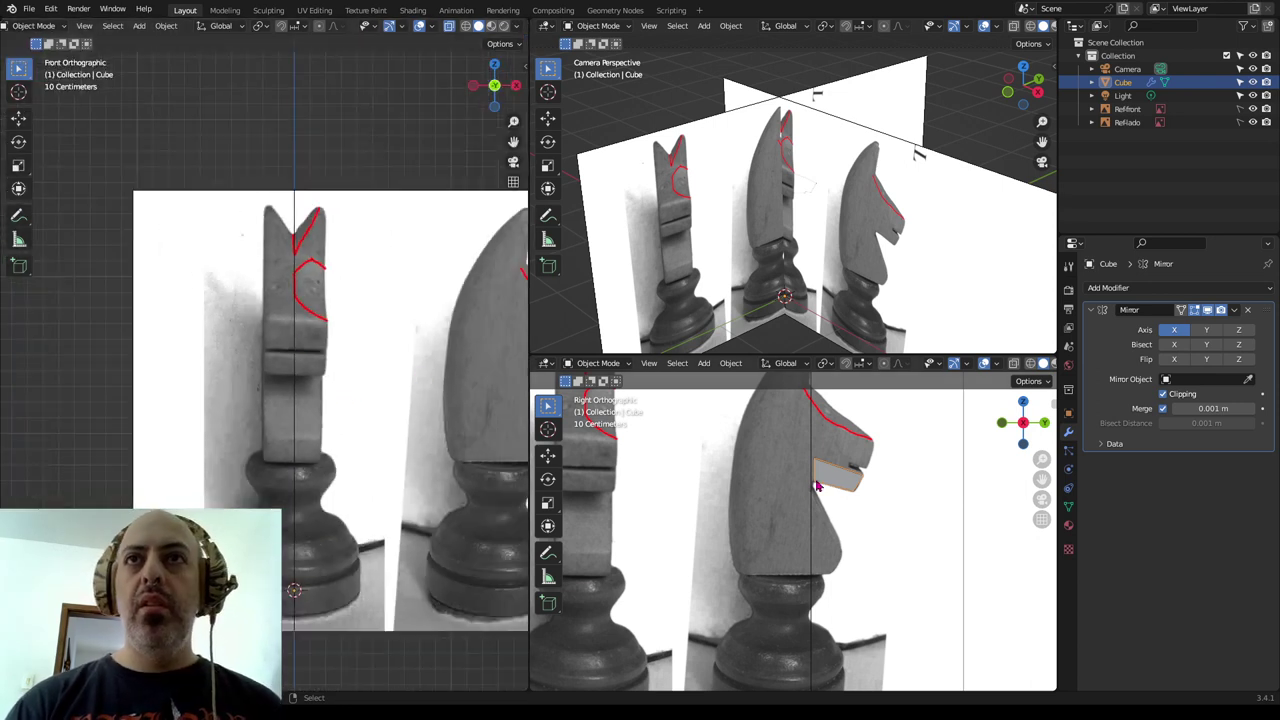
key("Tab")
scroll(847, 492, "up", 1)
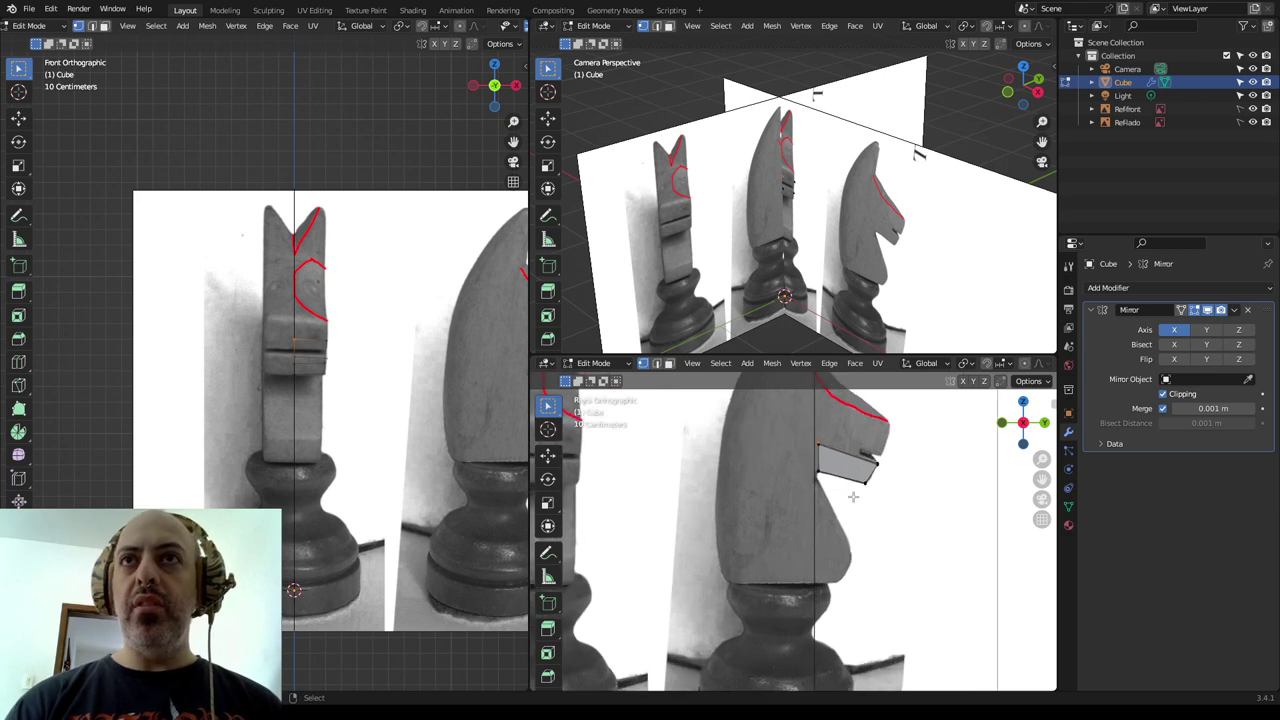
middle_click_drag(866, 497, 800, 594, "shift")
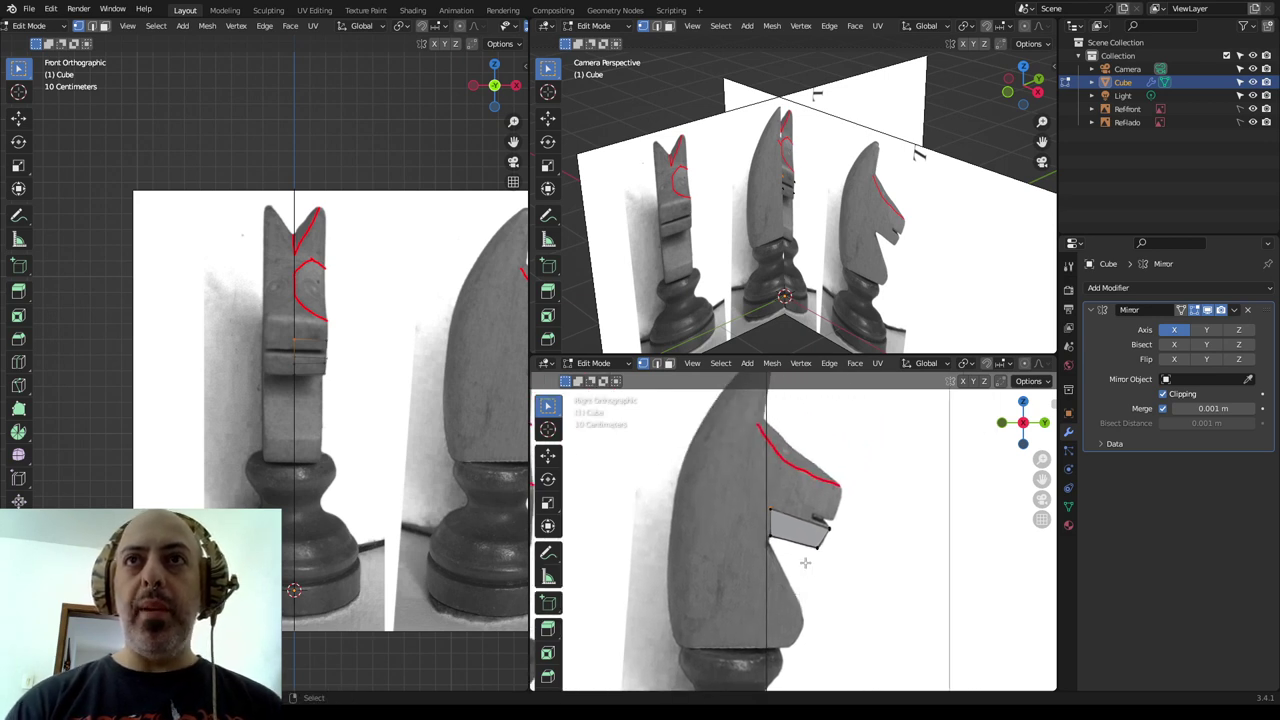
scroll(805, 563, "up", 1)
scroll(805, 560, "up", 1)
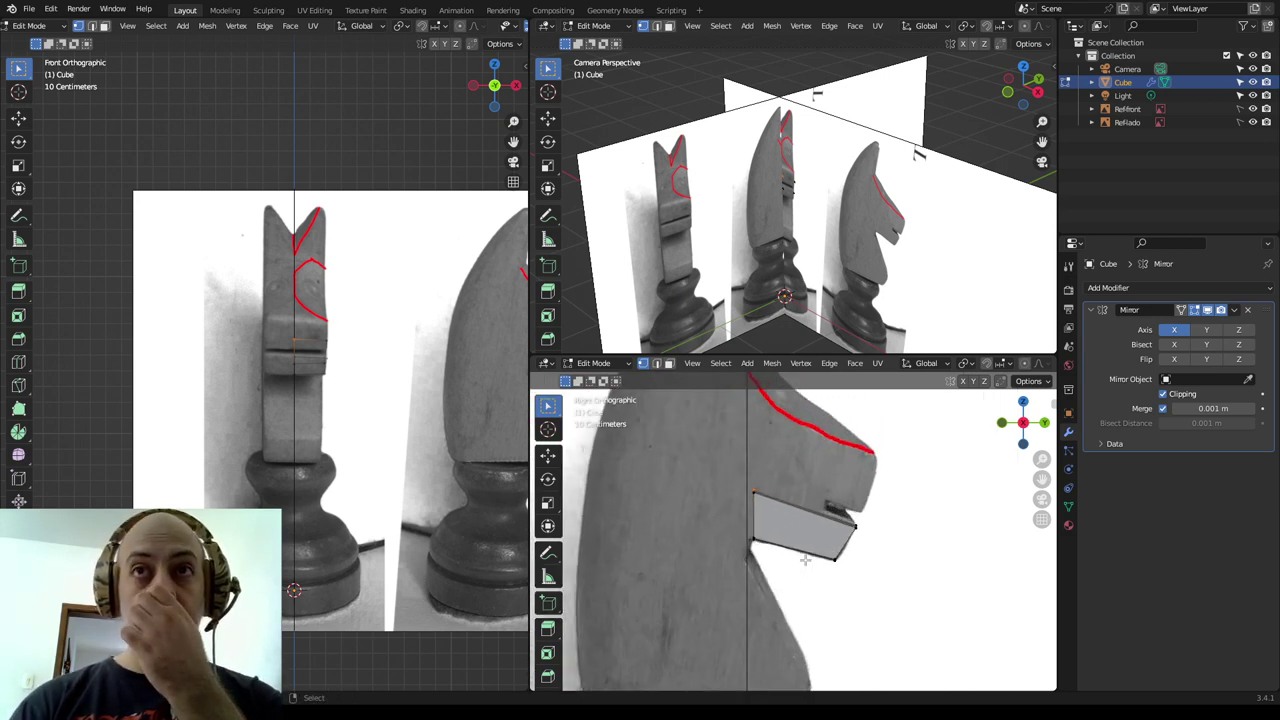
scroll(805, 560, "down", 1)
scroll(806, 560, "down", 1)
scroll(807, 561, "up", 1)
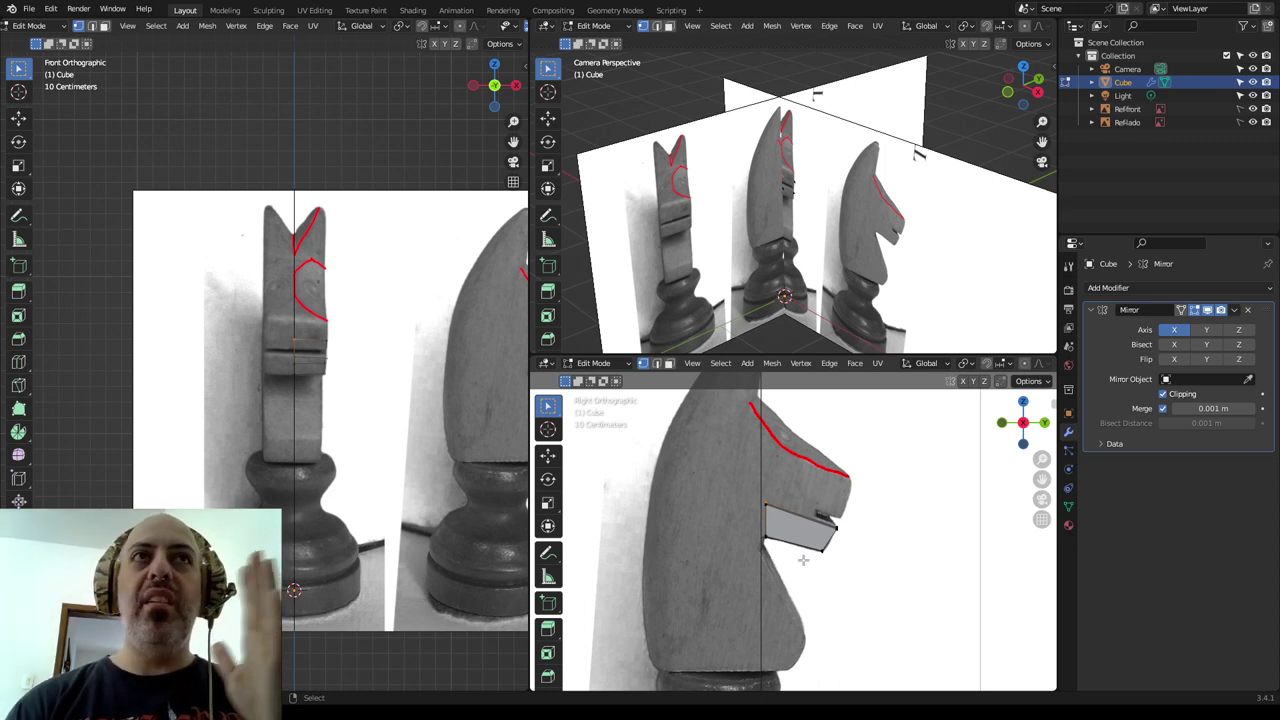
scroll(793, 561, "up", 1)
scroll(792, 561, "down", 1)
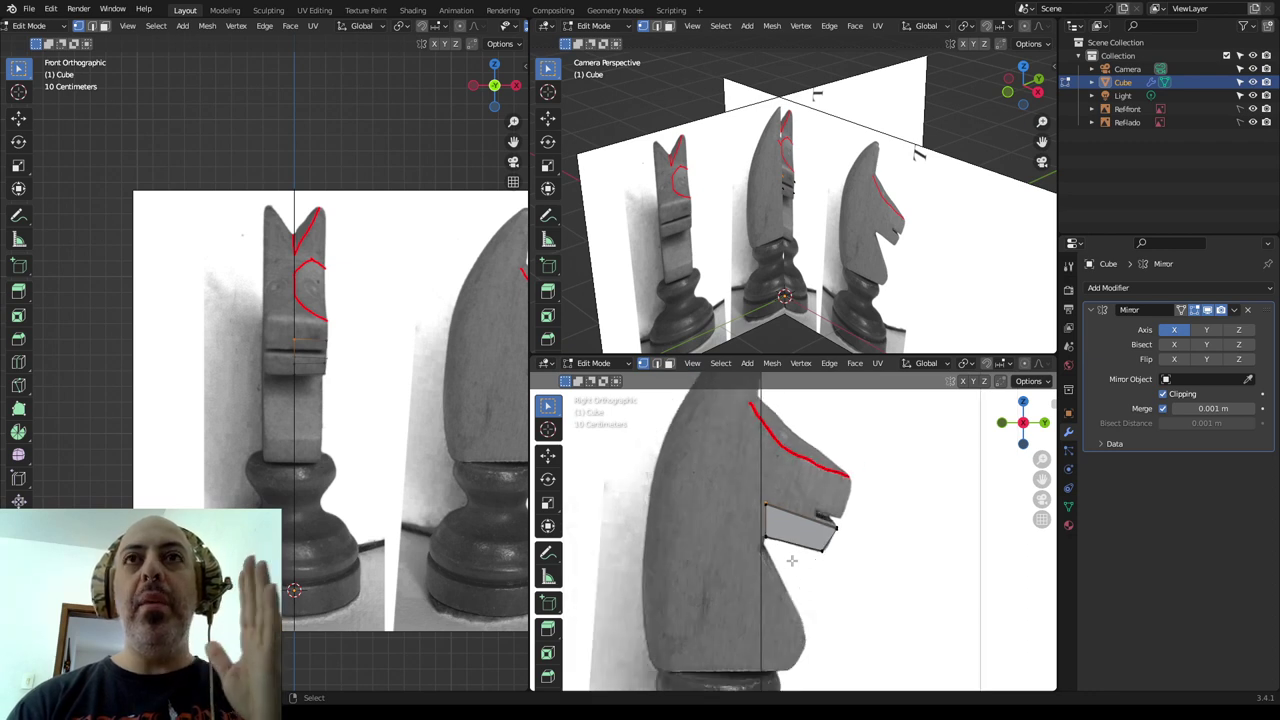
scroll(840, 490, "up", 1)
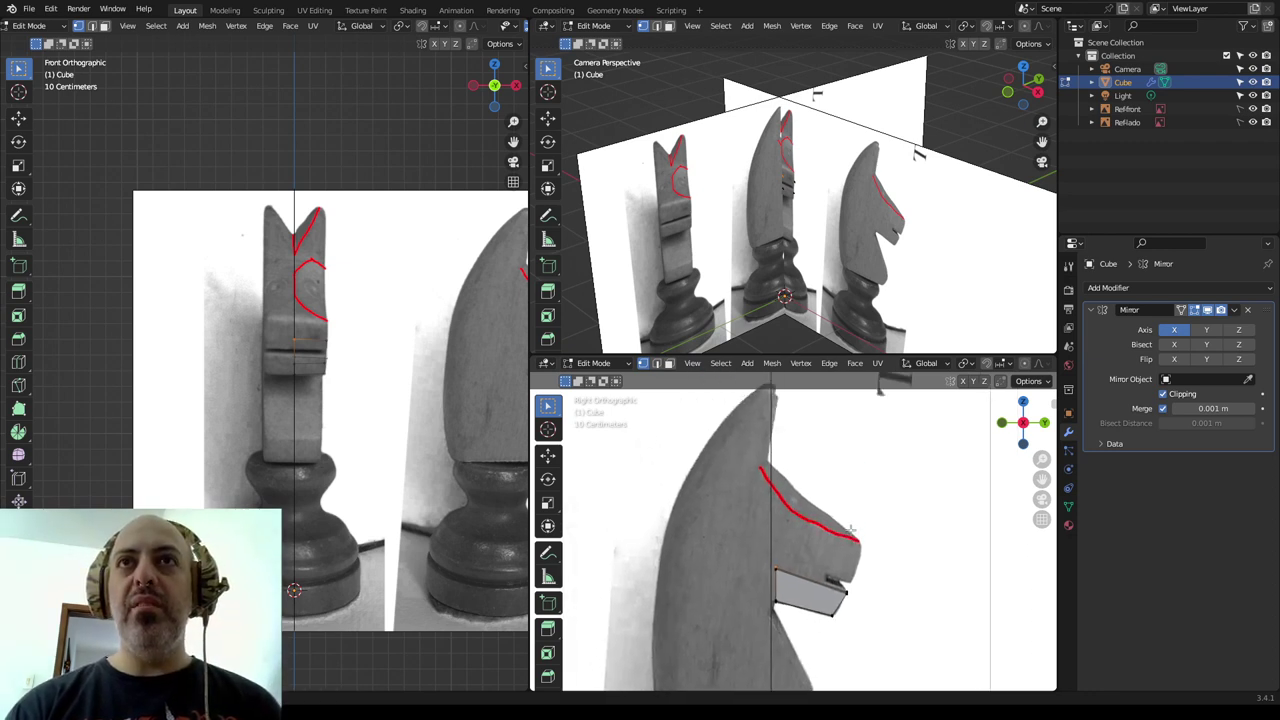
scroll(832, 540, "up", 1)
scroll(828, 567, "down", 1)
middle_click_drag(828, 567, 838, 524, "shift")
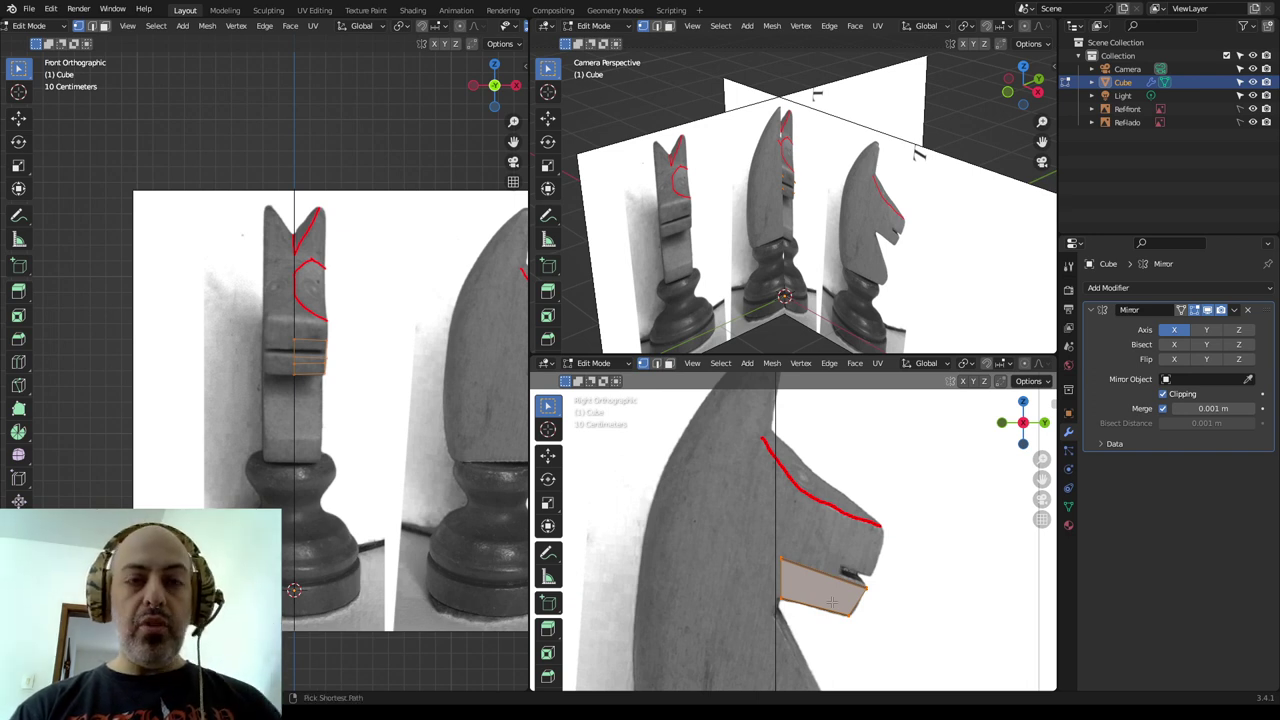
Slide the new edge loop into place across the muzzle box, then clear the selection in face select mode.
key("g")
key("g")
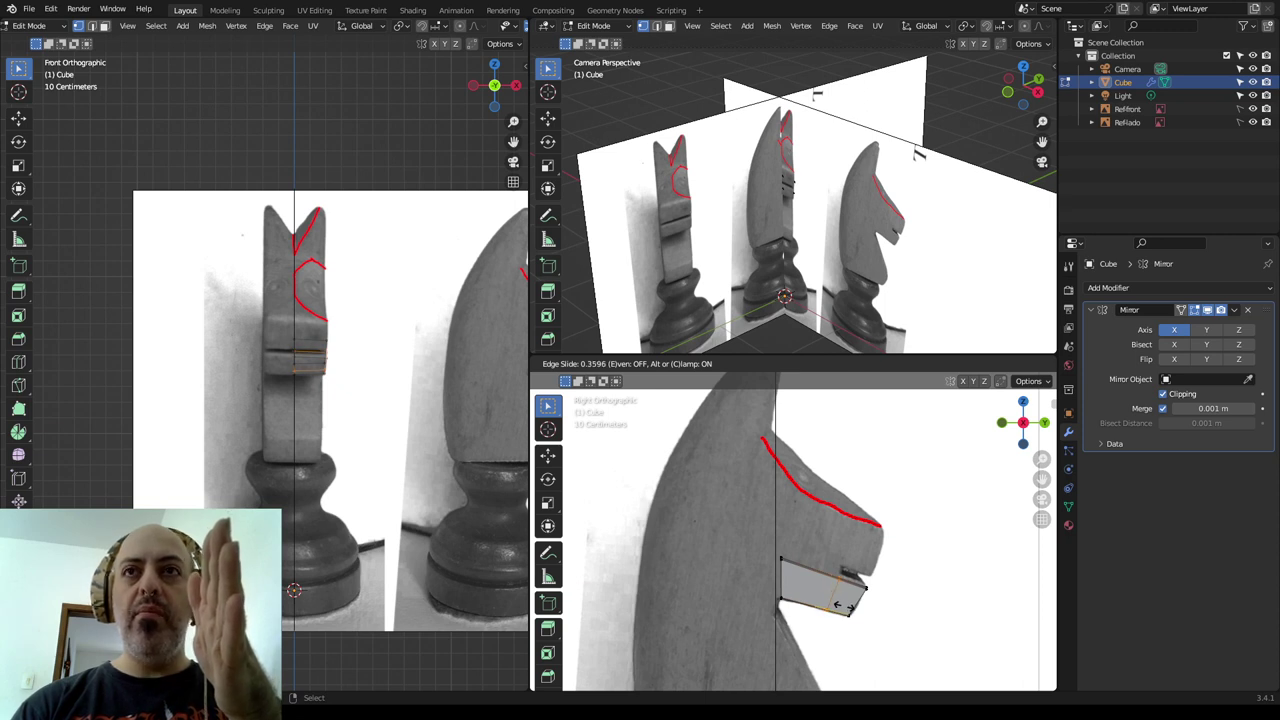
left_click(845, 605)
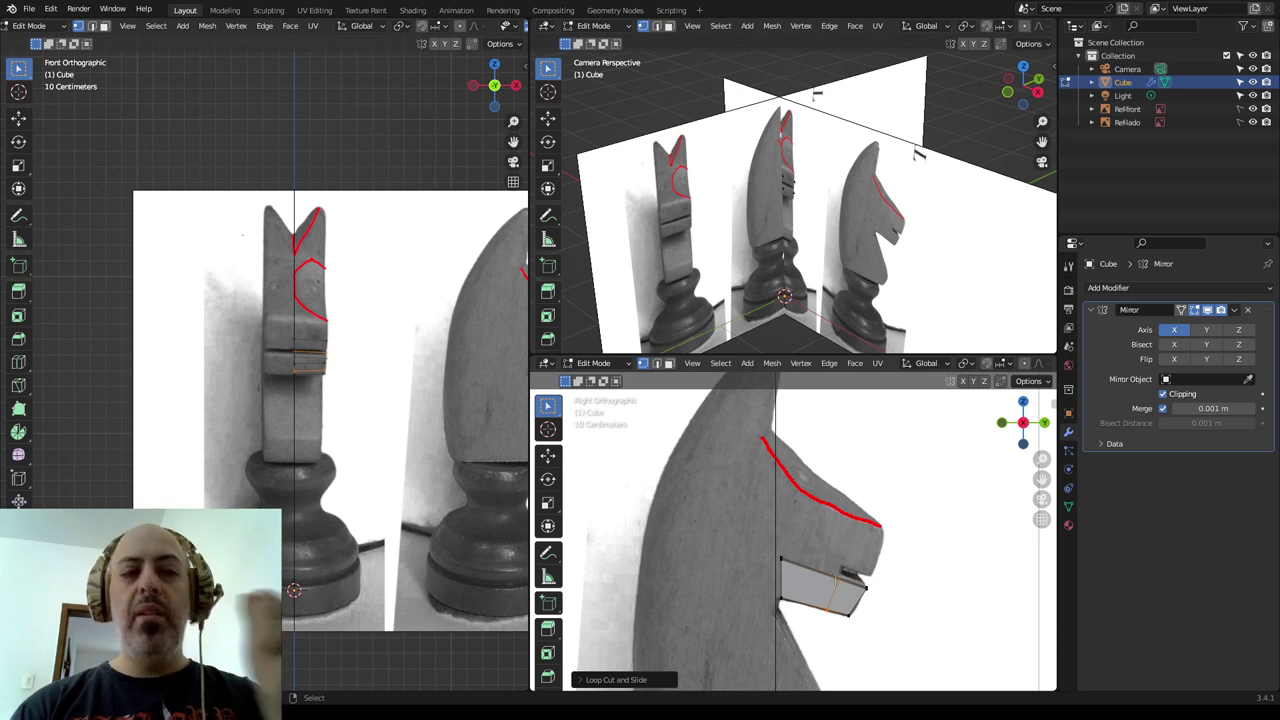
key("3")
left_click(820, 576)
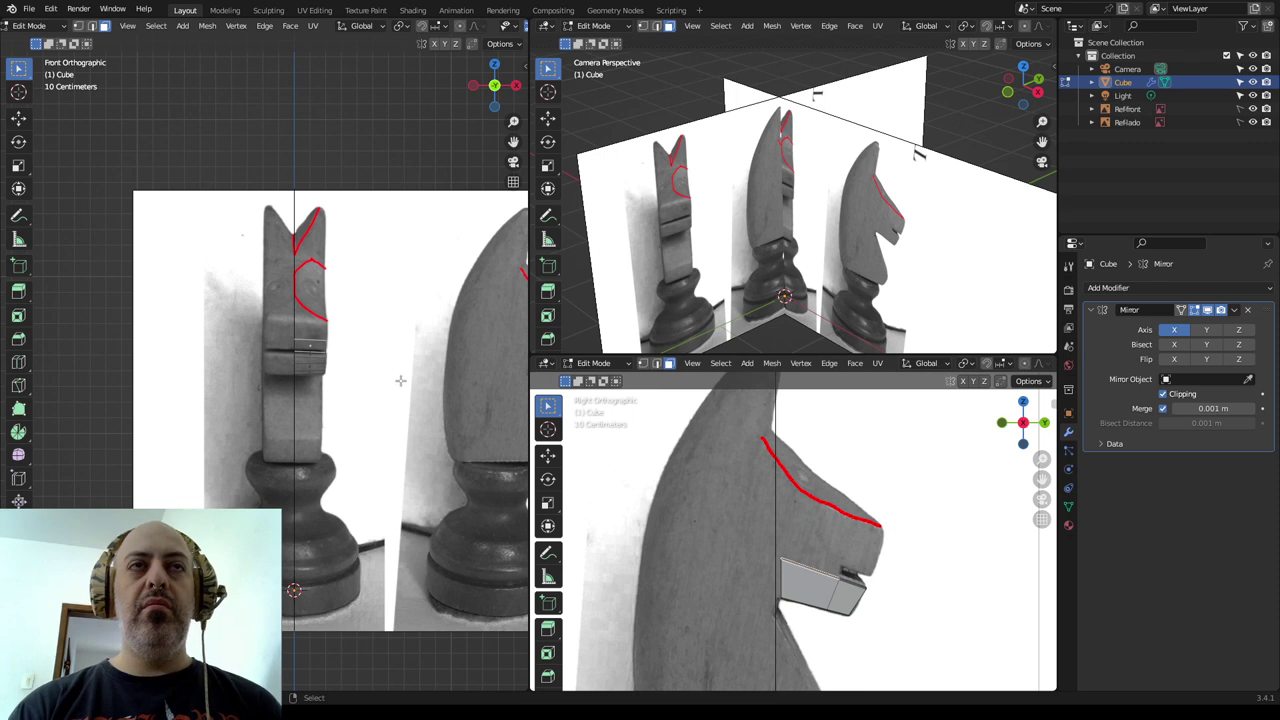
In a close perspective view, select the muzzle box's top face and begin extruding it.
scroll(954, 206, "up", 2)
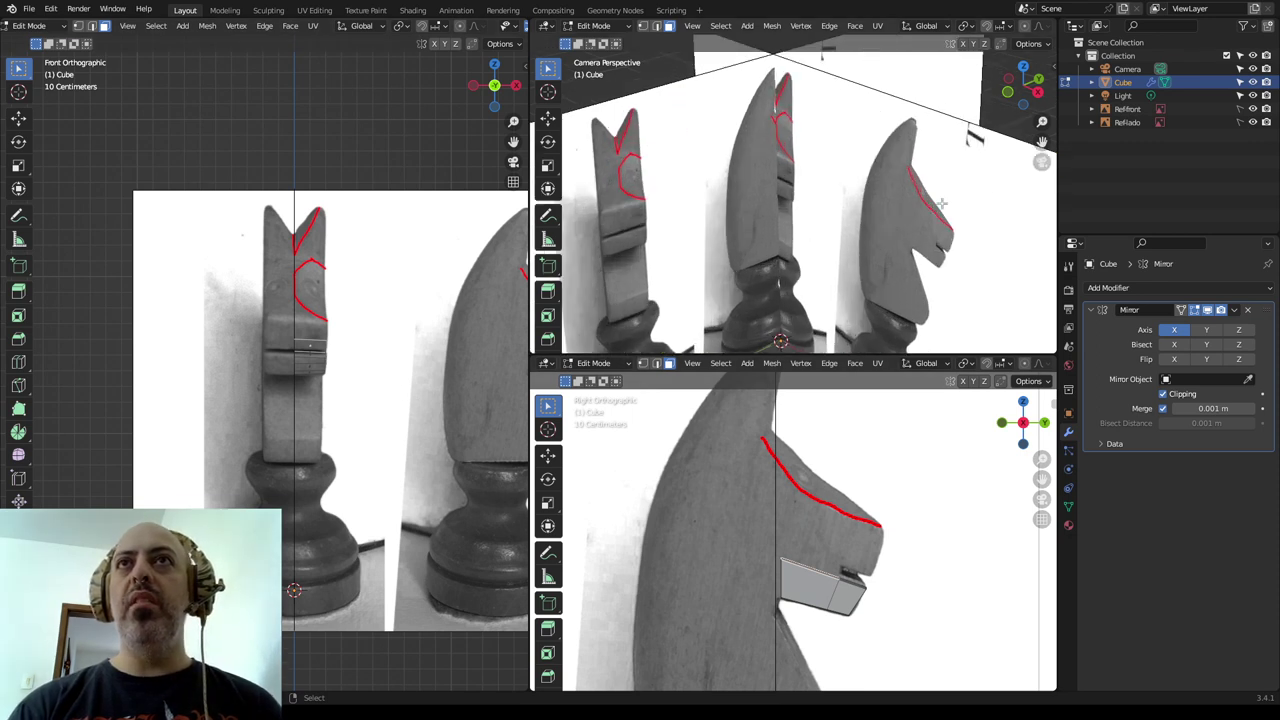
mouse_move(941, 204)
middle_mouse_down()
mouse_move(880, 180)
mouse_move(838, 220)
middle_mouse_up()
scroll(860, 170, "up", 5)
scroll(838, 220, "up", 2)
scroll(840, 260, "up", 1)
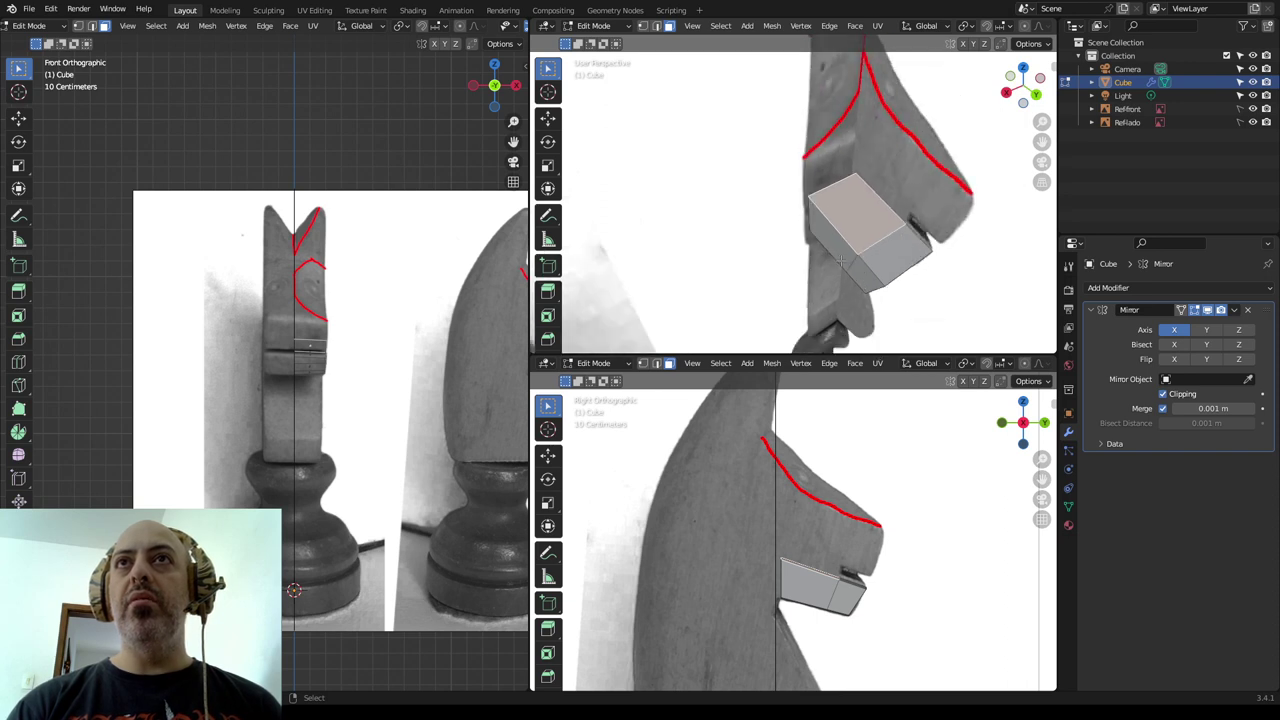
left_click(894, 271)
left_click(868, 222)
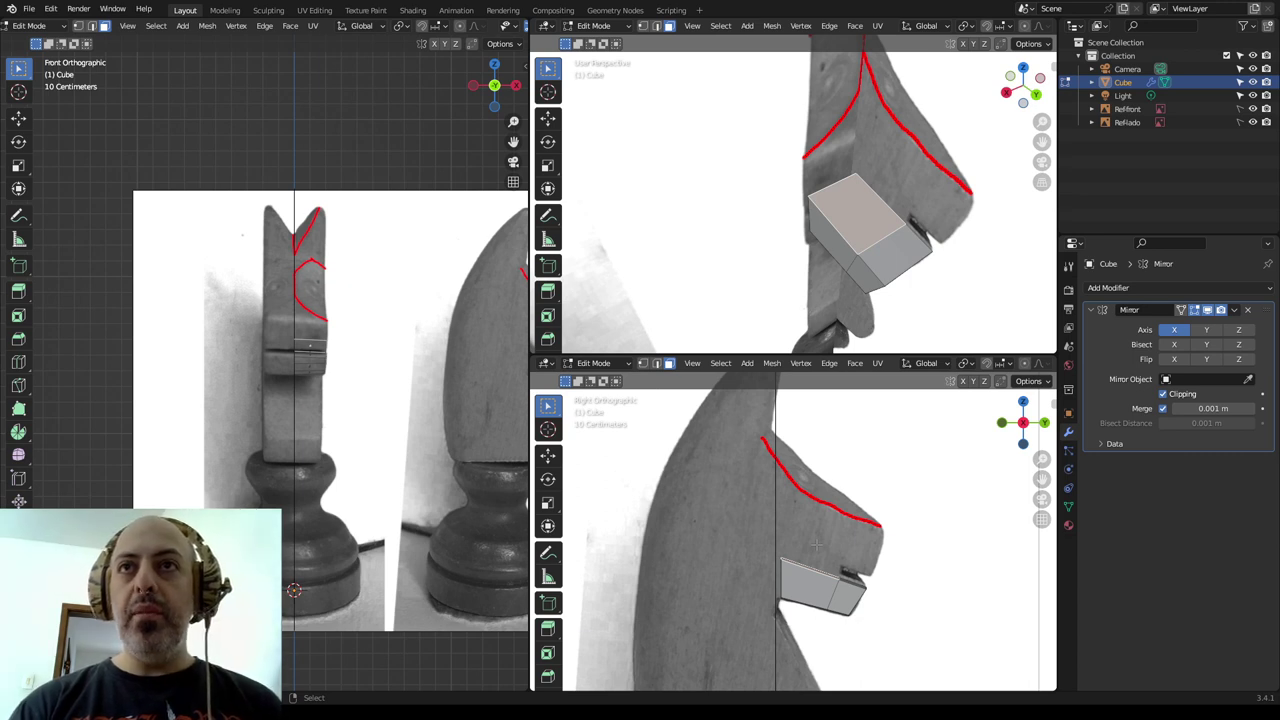
key("e")
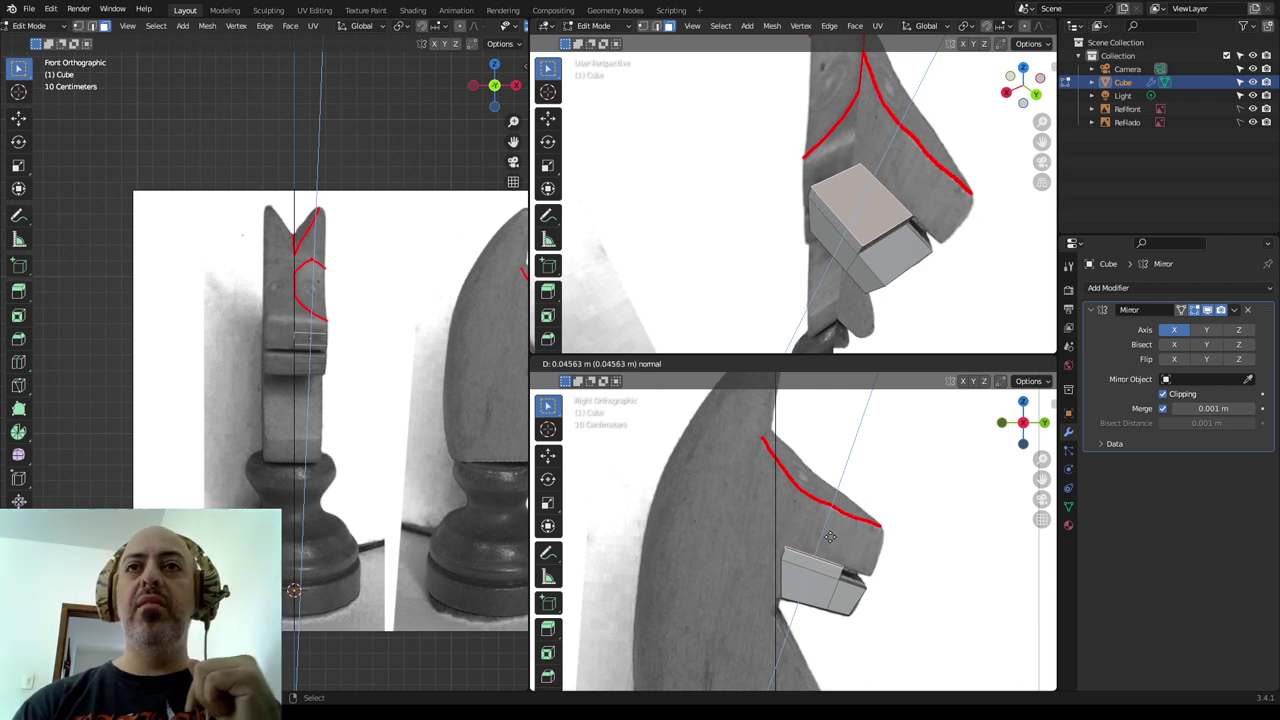
Constrain the extruded top face to its normal Z axis and set it 0.05273 m above the box.
key("g")
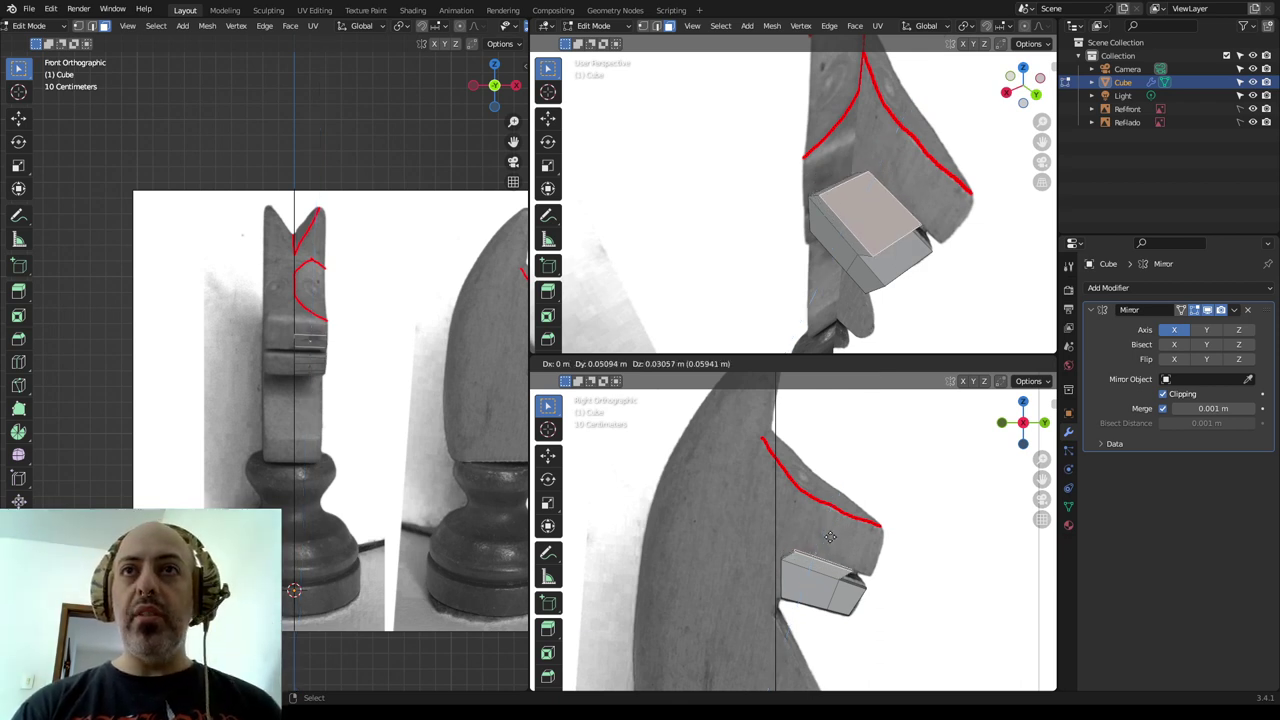
key("z")
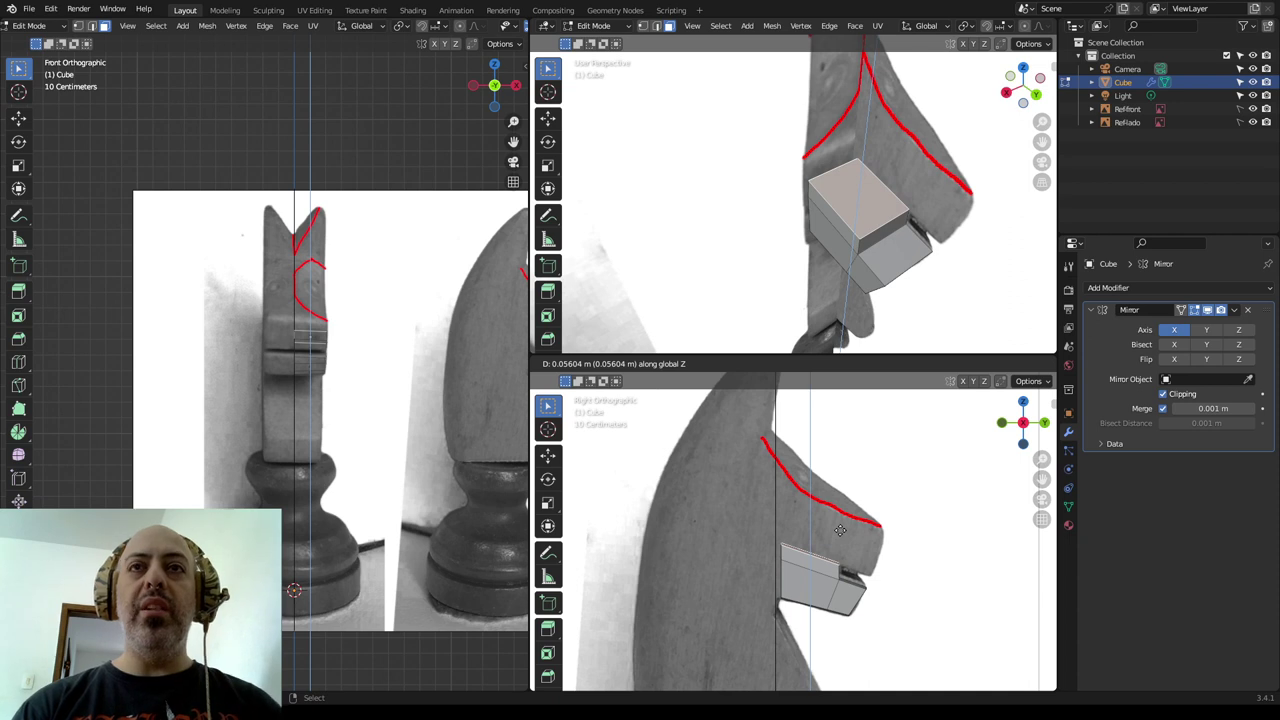
key("z")
key("z")
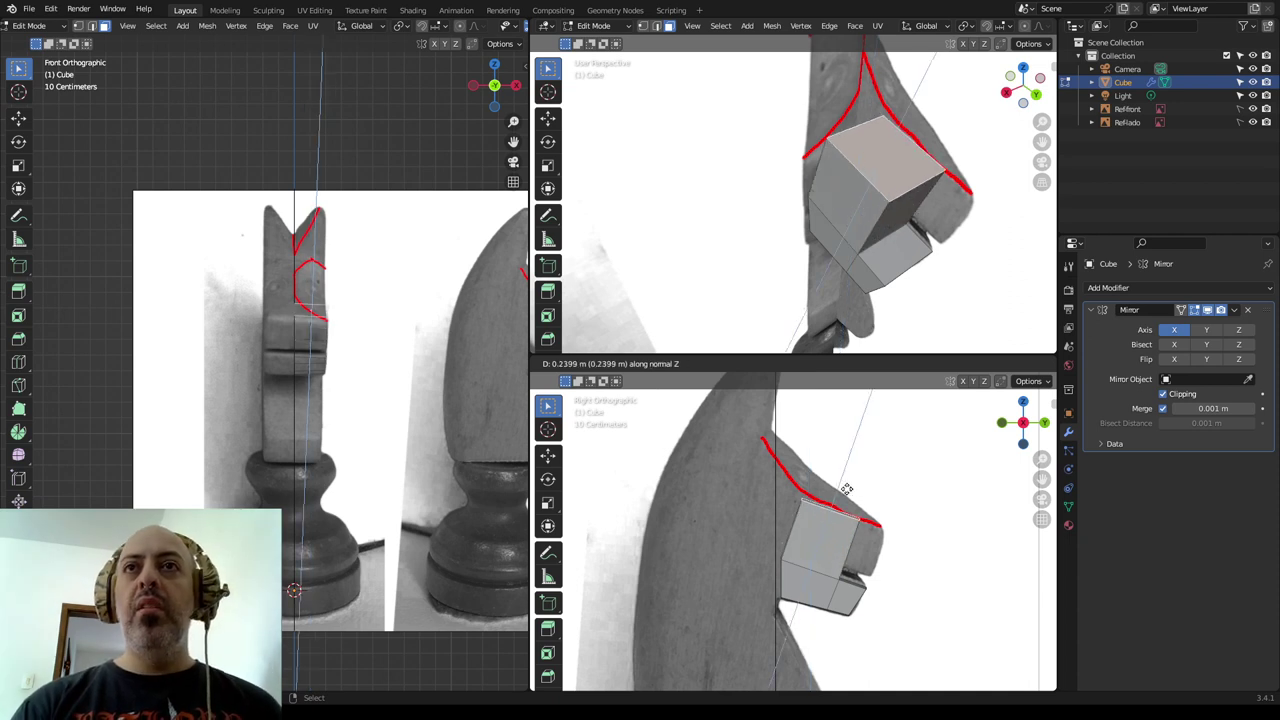
key("z")
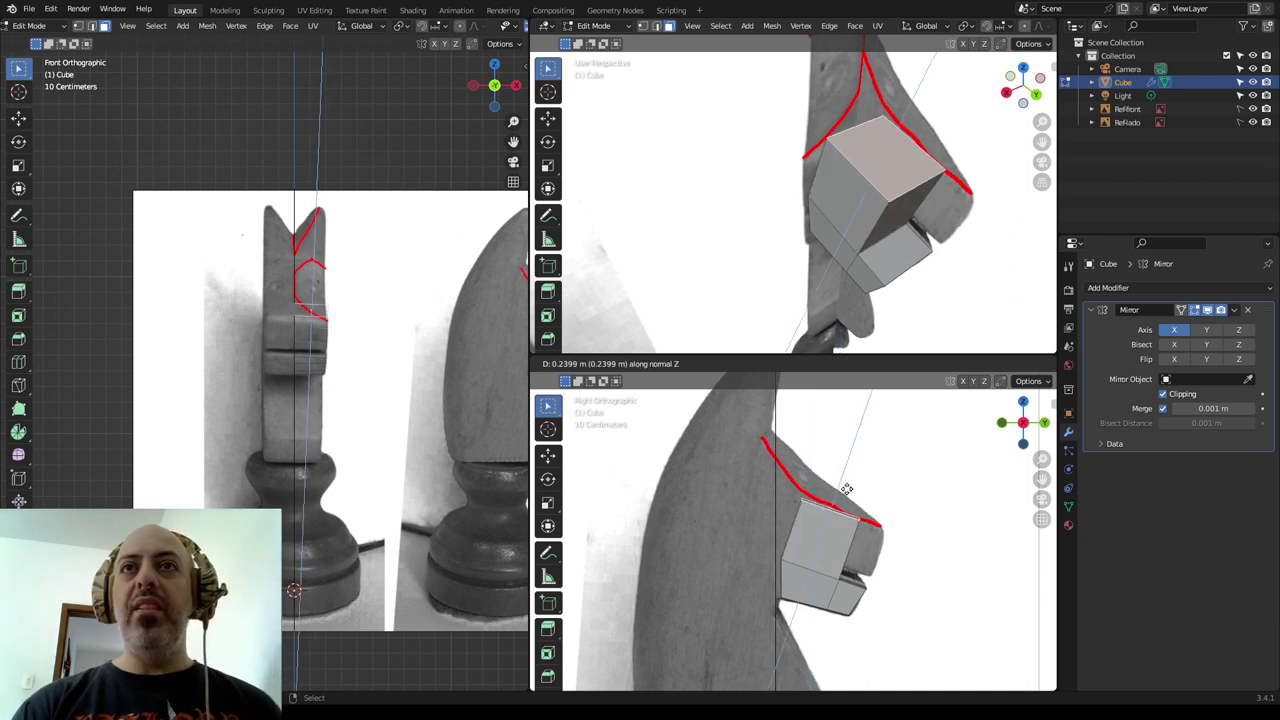
key("z")
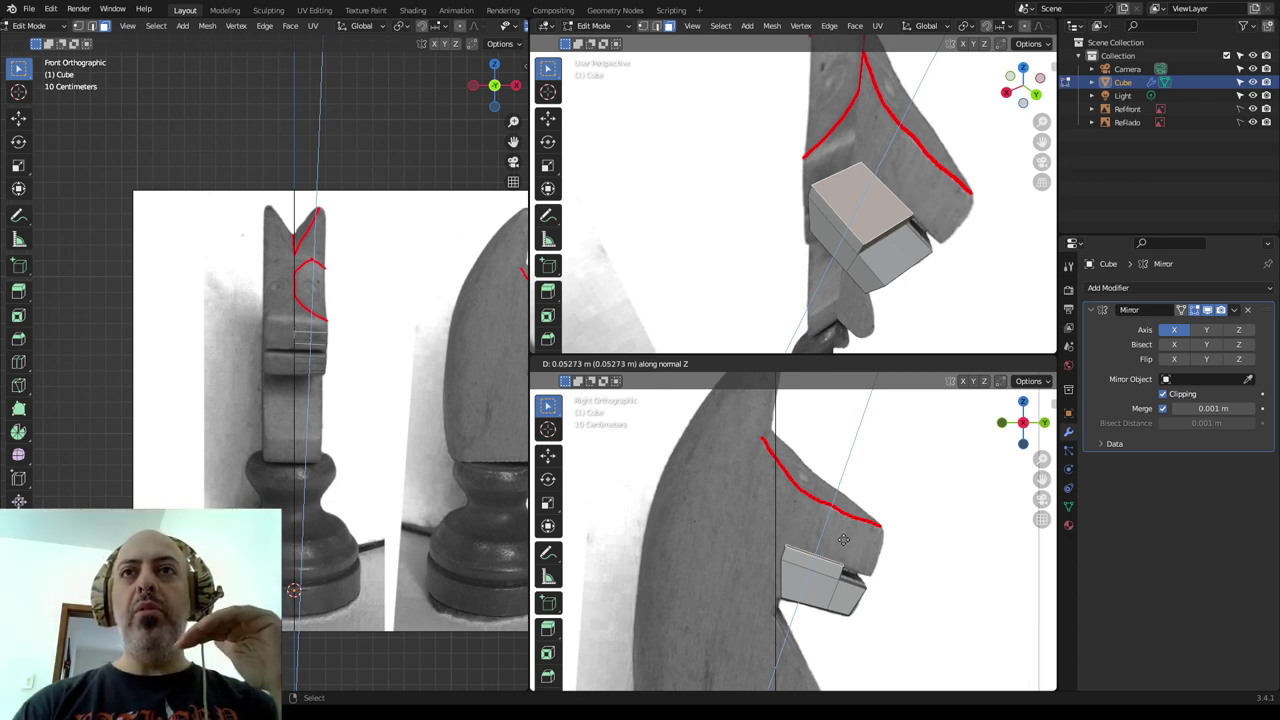
left_click(845, 541)
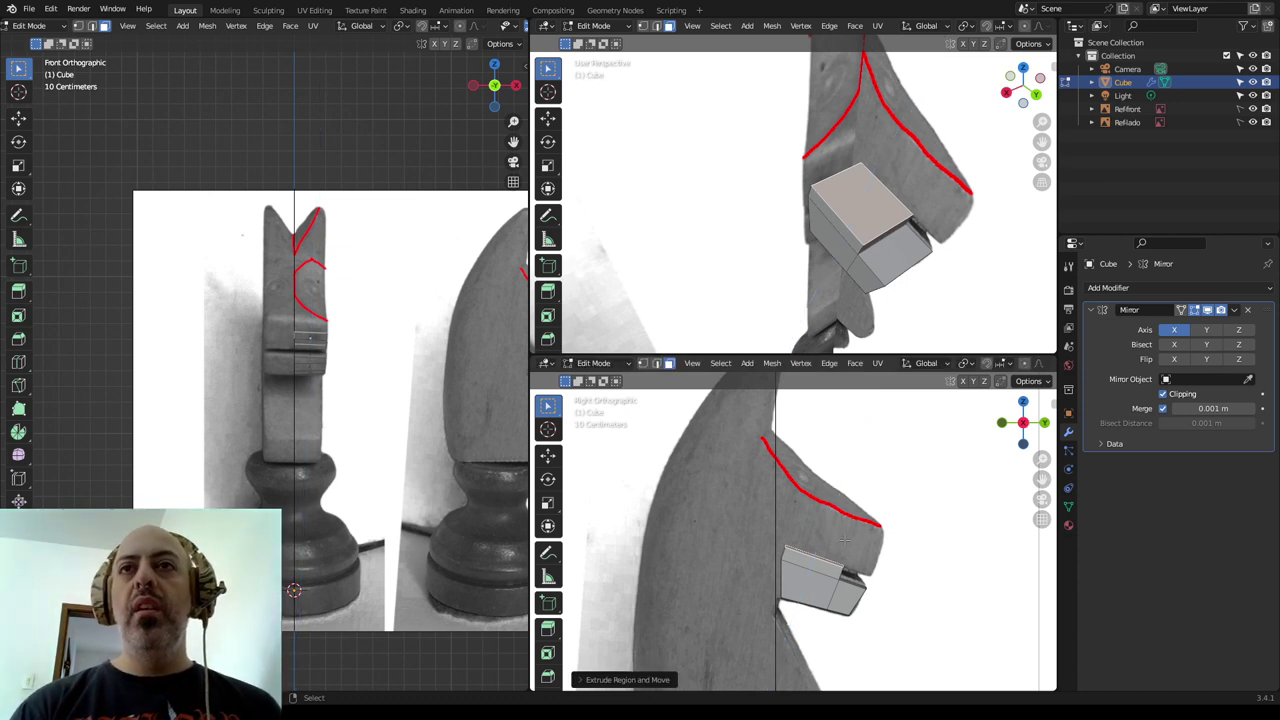
Extrude the top face about 0.17 m up to the forehead outline, then select the new section's front face.
key("e")
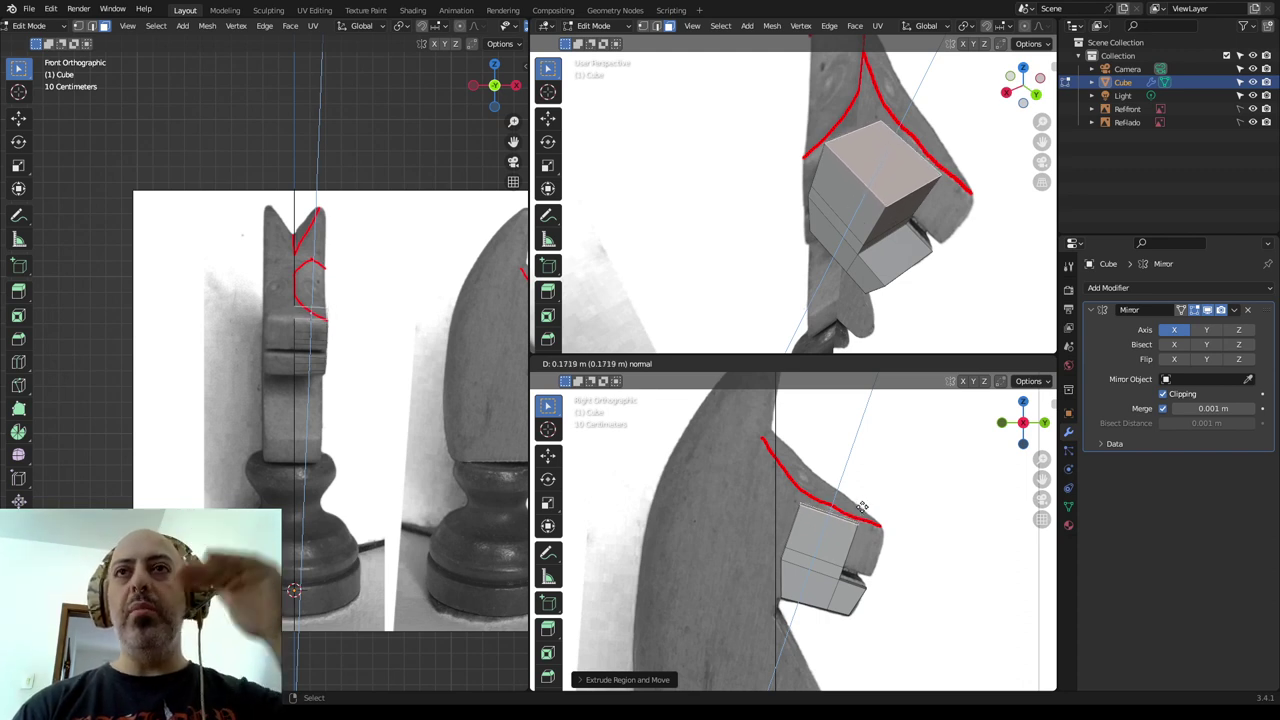
left_click(862, 505)
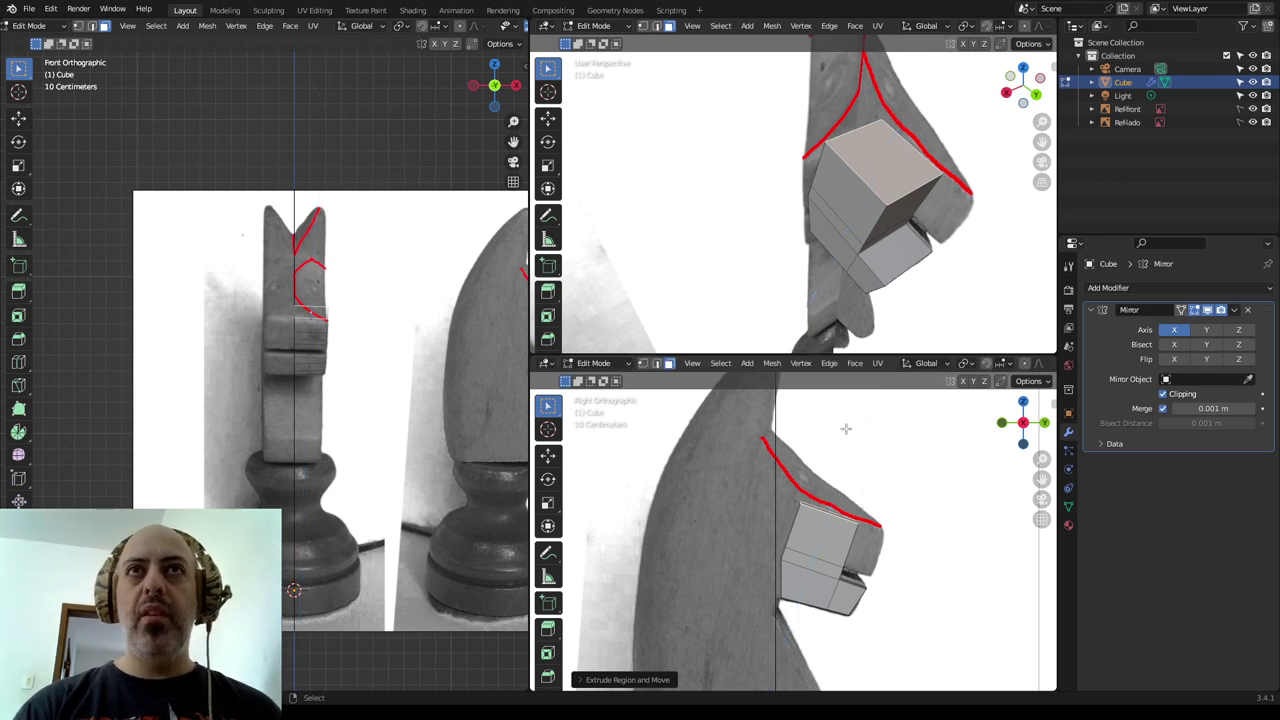
left_click(898, 217)
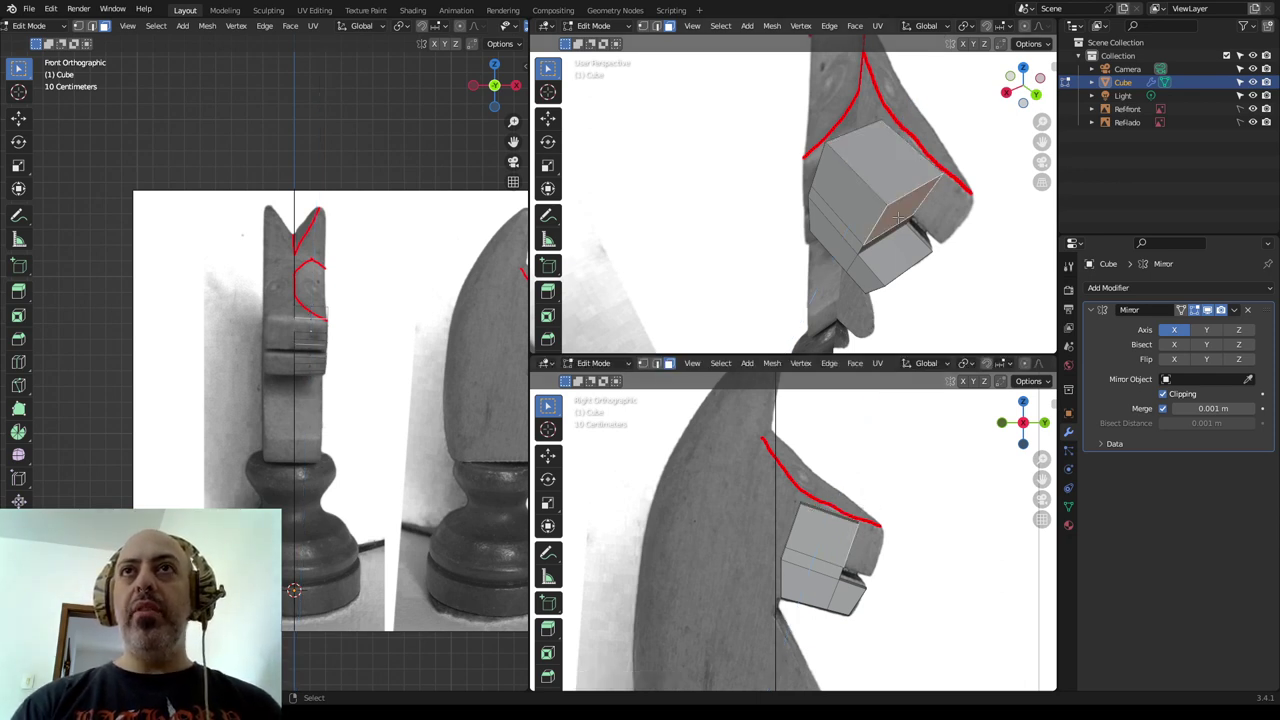
mouse_move(898, 217)
middle_mouse_down()
mouse_move(848, 218)
mouse_move(880, 186)
middle_mouse_up()
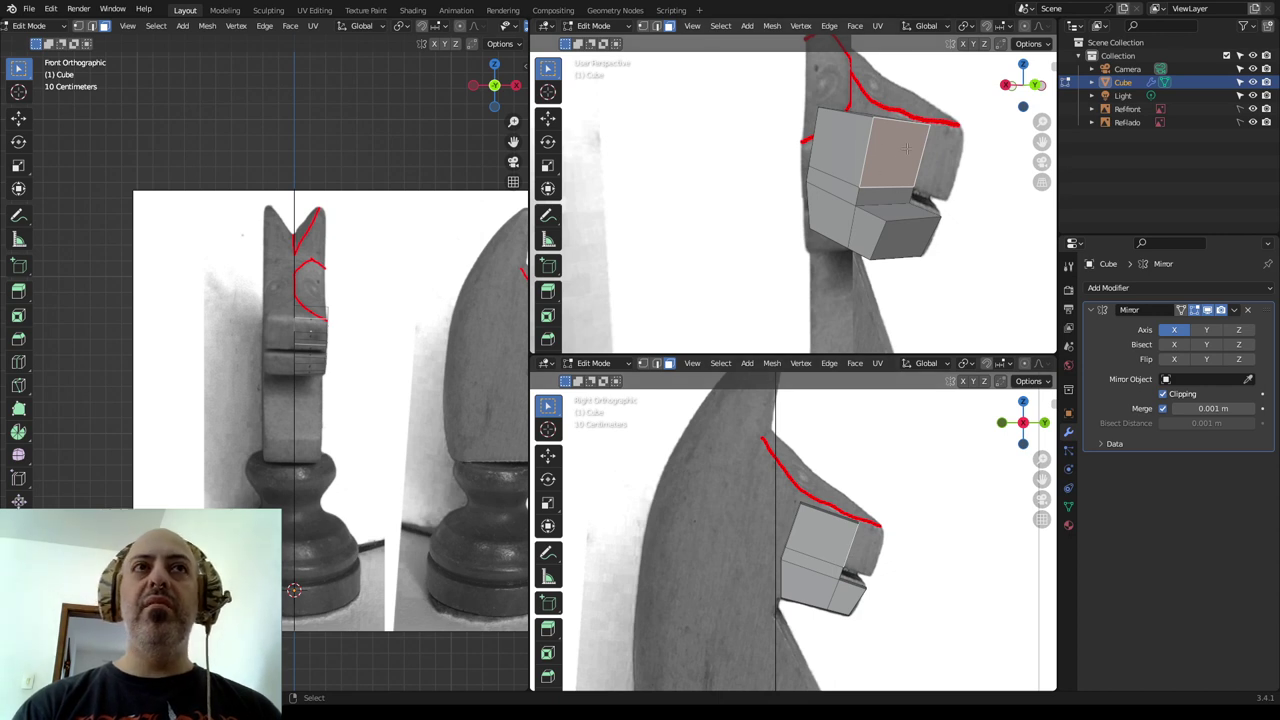
Zoom and pan the front view onto the knight's head, then start extruding the upper front face forward.
scroll(379, 316, "up", 2)
scroll(384, 320, "up", 1)
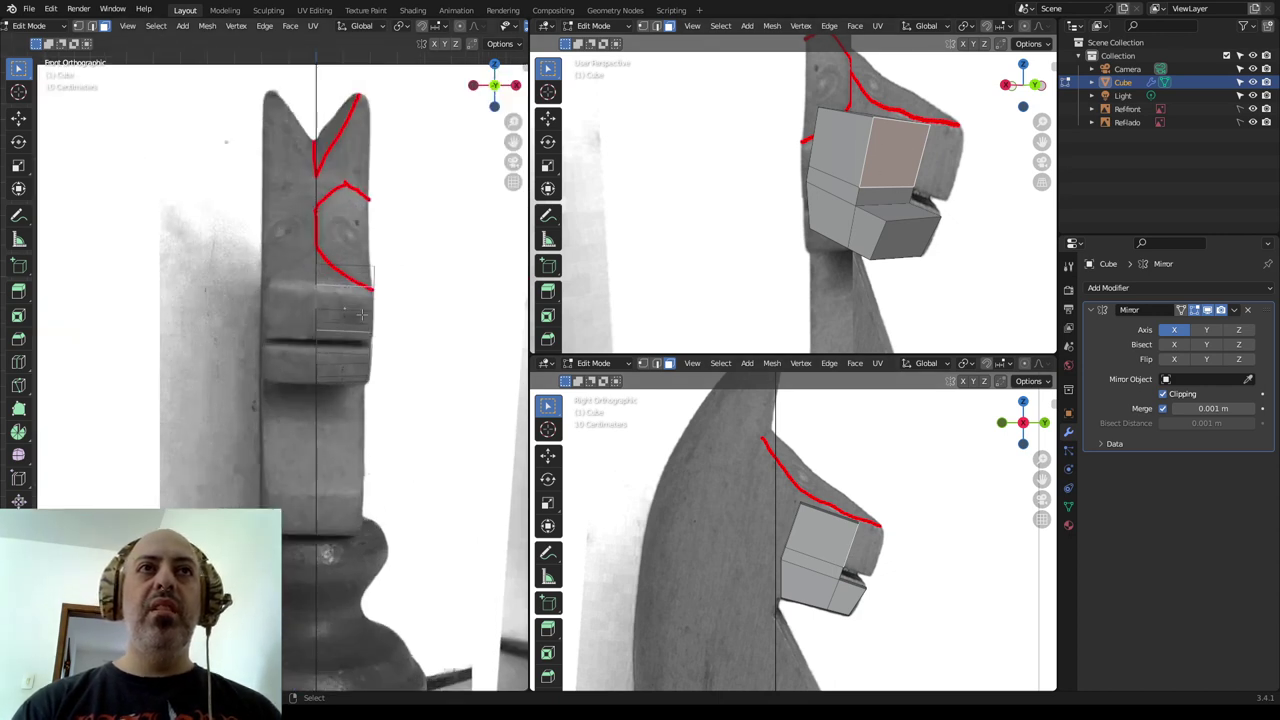
scroll(388, 323, "up", 1)
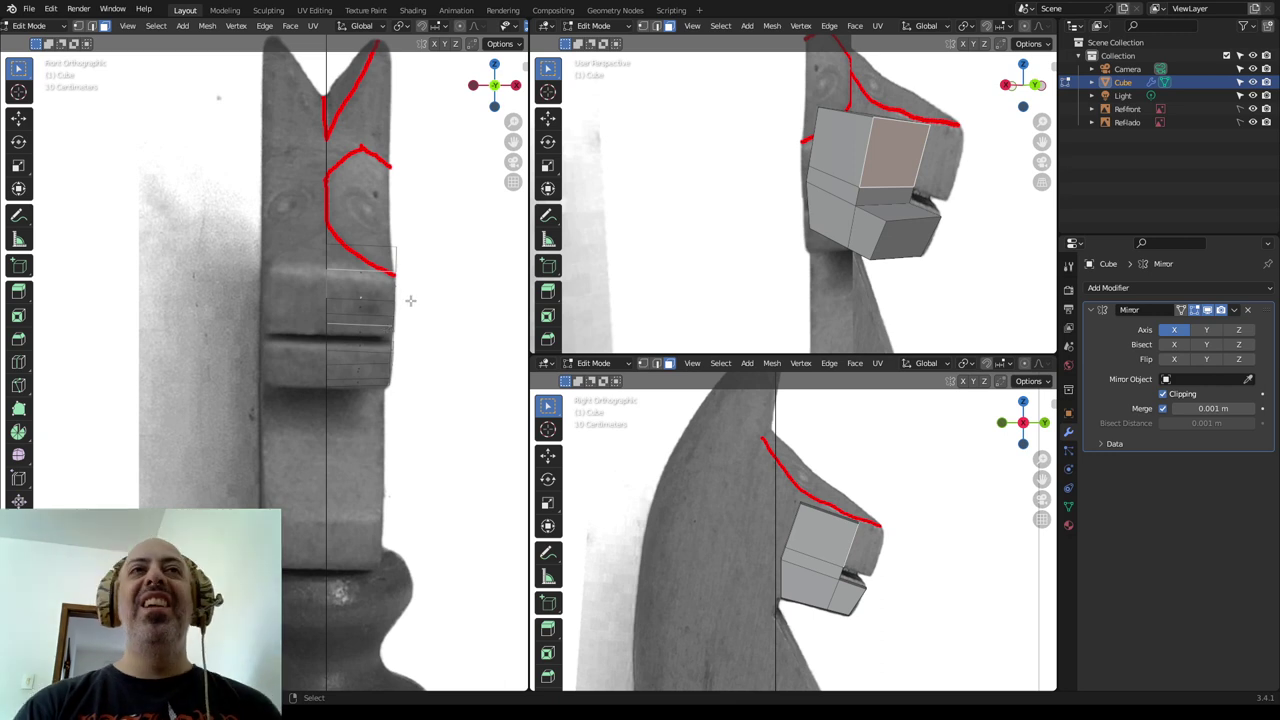
middle_click_drag(418, 294, 372, 380, "shift")
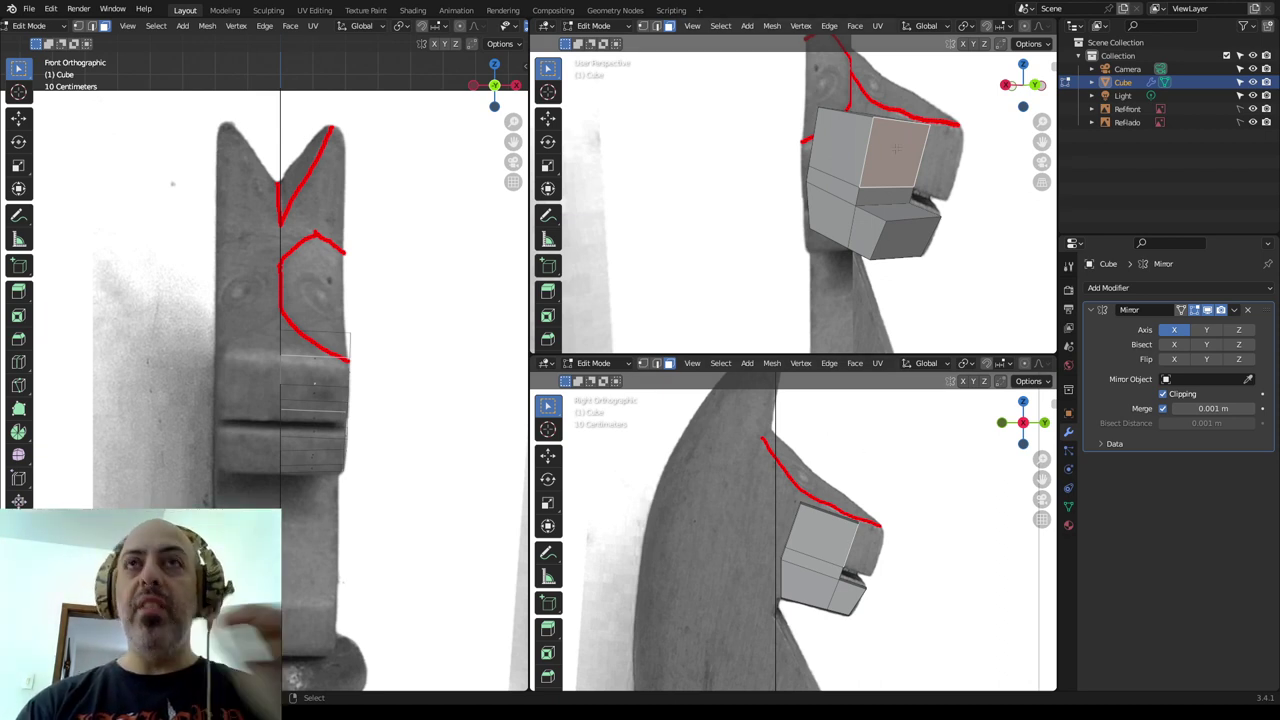
key("e")
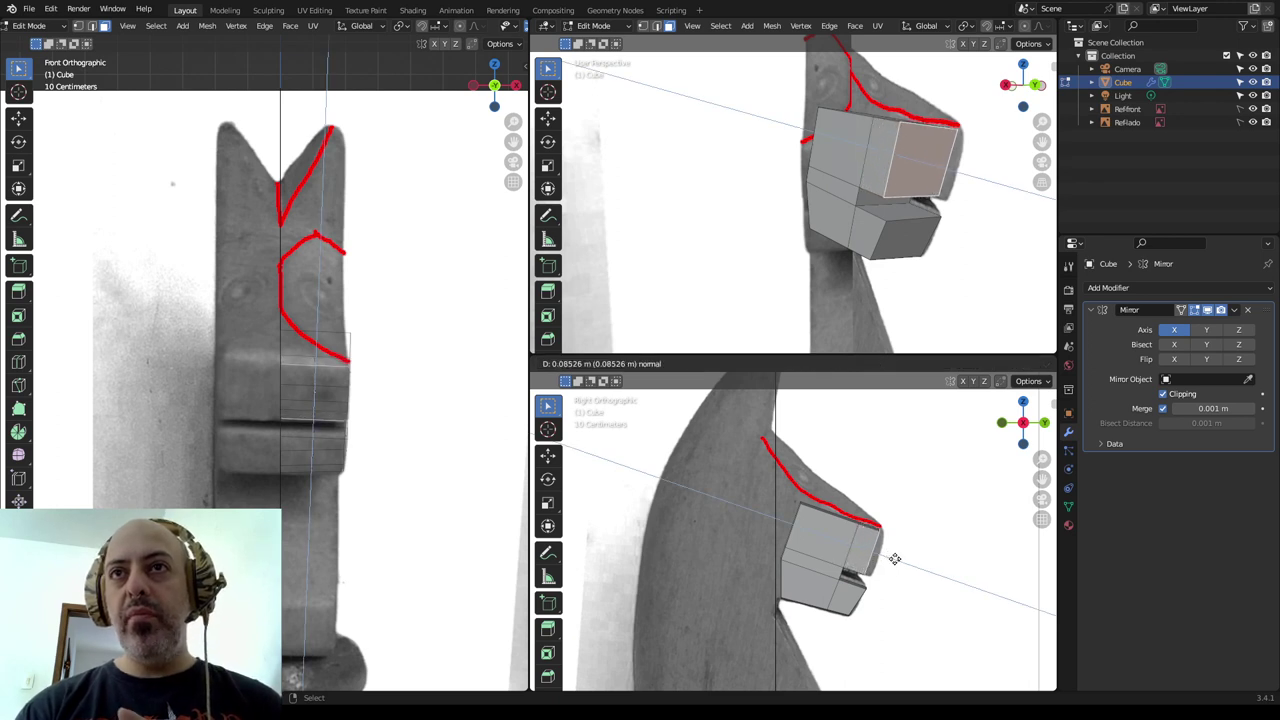
Confirm the snout's forward extrusion of about 0.11 m to the nose outline and orbit to check it.
left_click(900, 561)
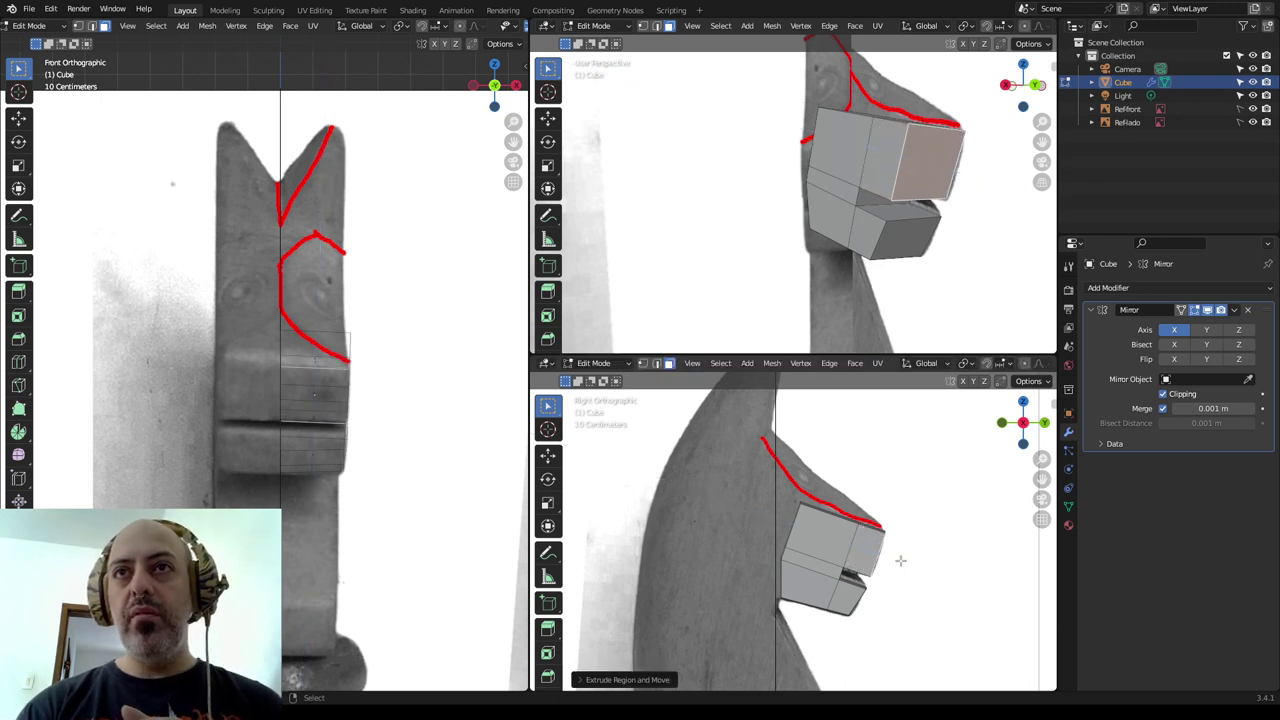
mouse_move(815, 255)
middle_mouse_down()
mouse_move(805, 228)
mouse_move(795, 250)
mouse_move(813, 268)
mouse_move(689, 241)
mouse_move(834, 249)
middle_mouse_up()
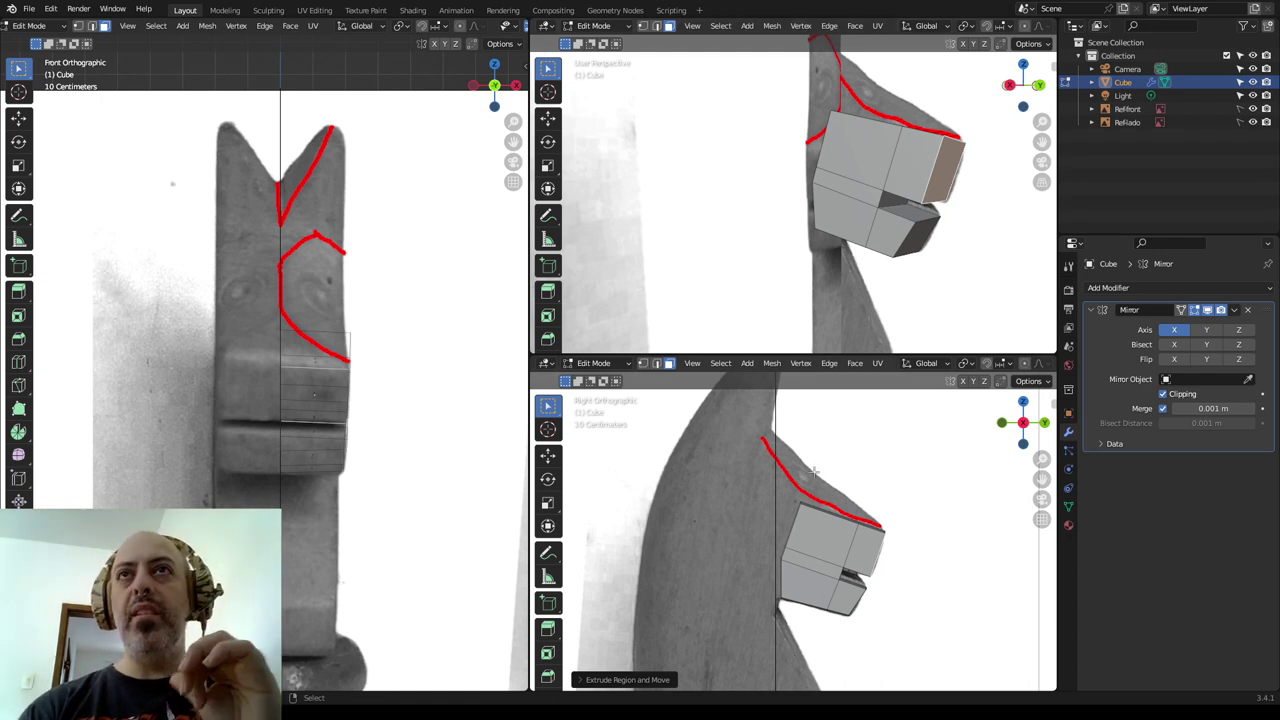
key("e")
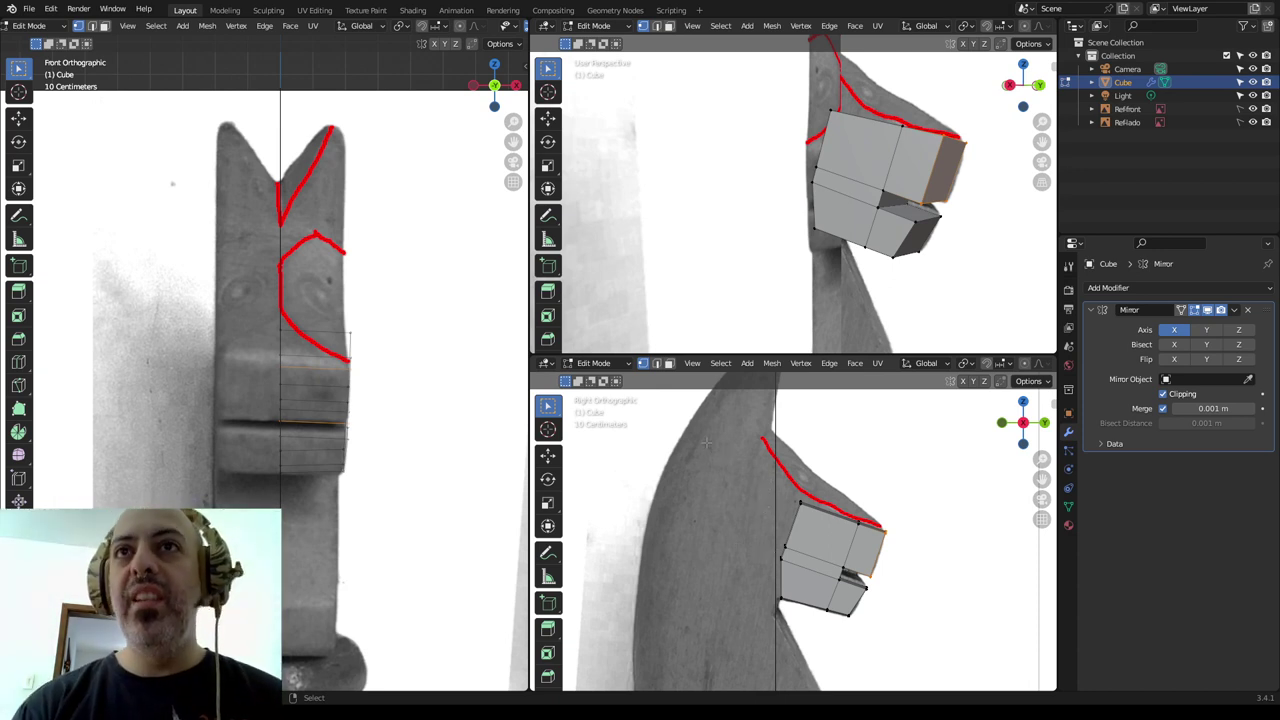
Extrude the head block's rear faces about 0.53 m back along the neck.
left_click_drag(716, 436, 816, 628)
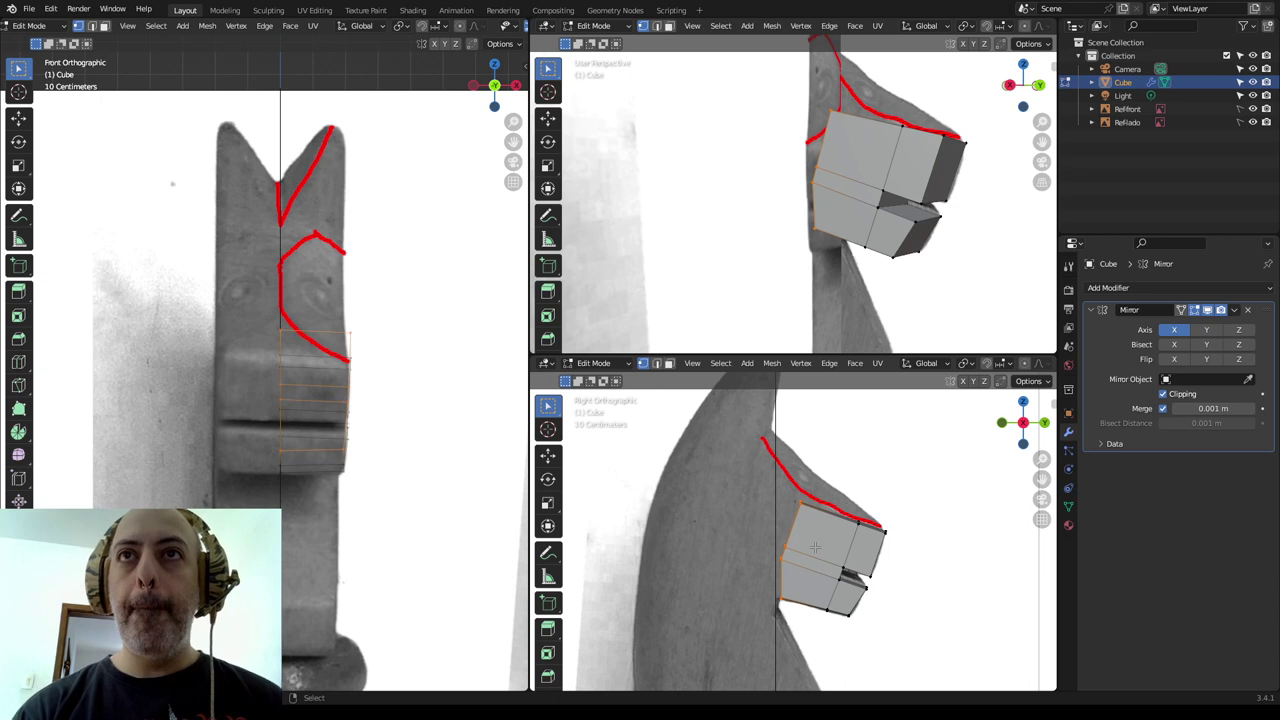
key("e")
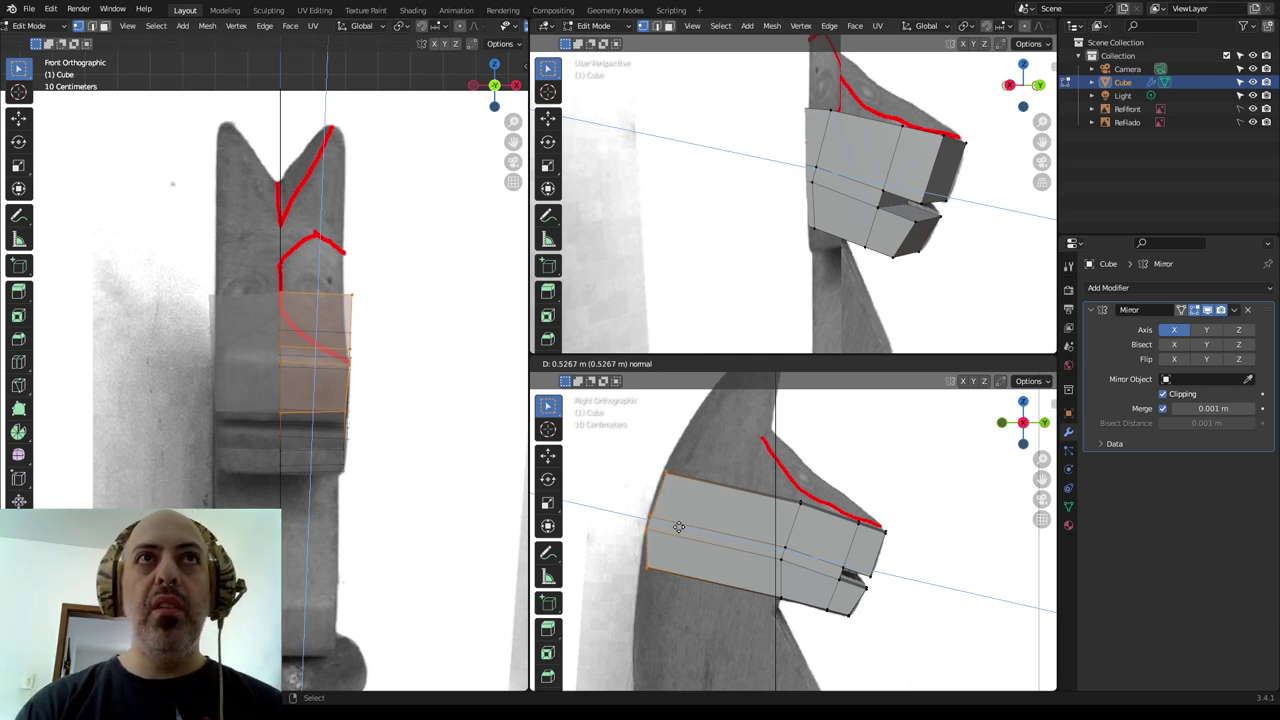
left_click(678, 527)
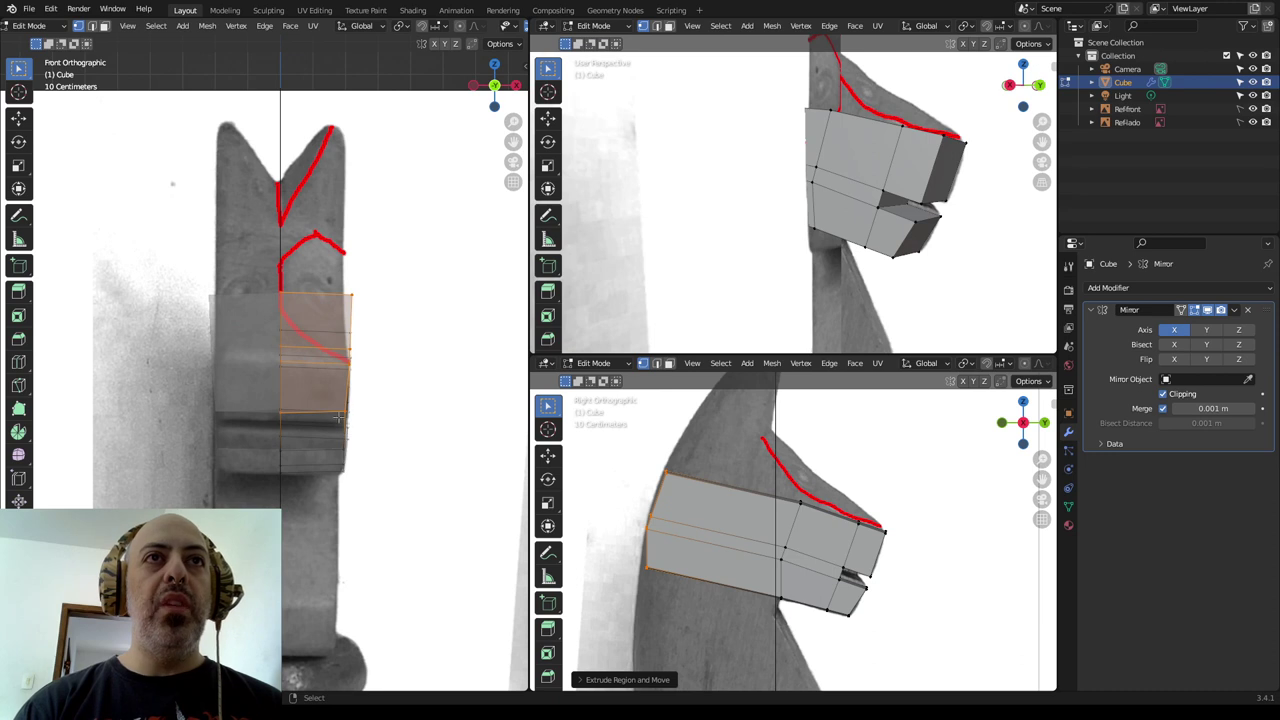
key("e")
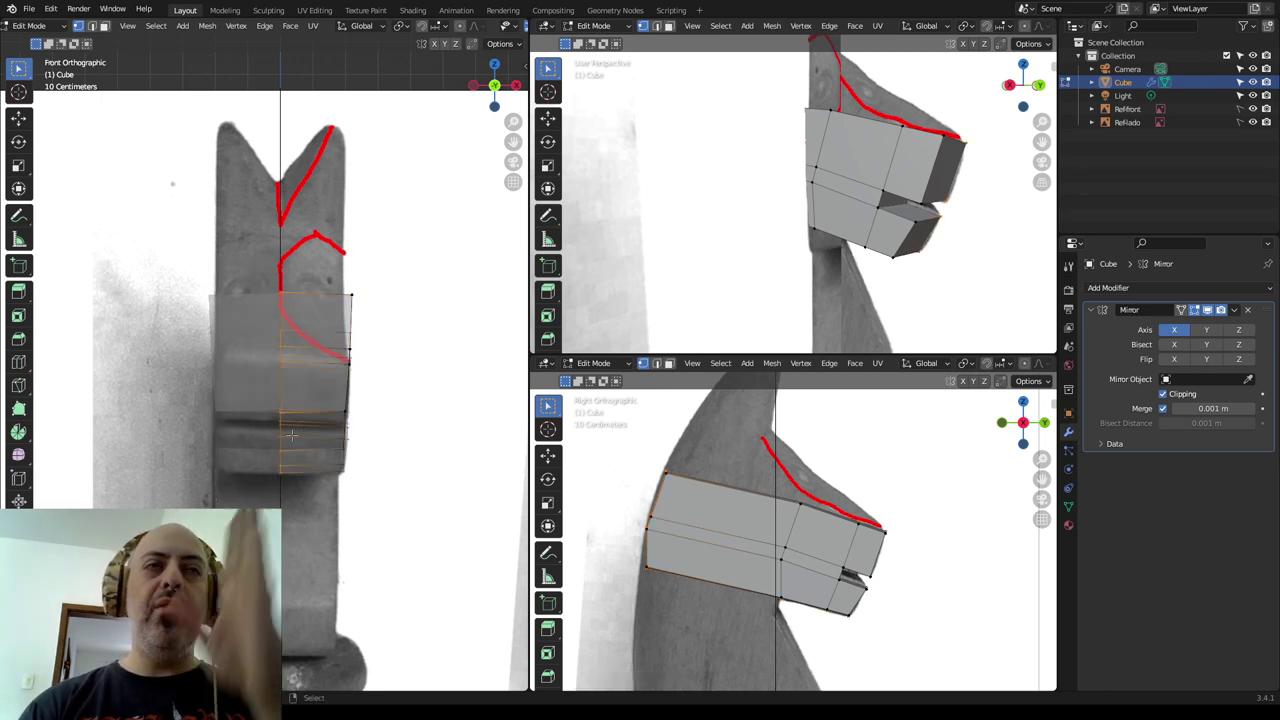
Move the top edge loop and adjacent edges sideways to fit the red head outline in the front view.
left_click_drag(277, 388, 371, 466)
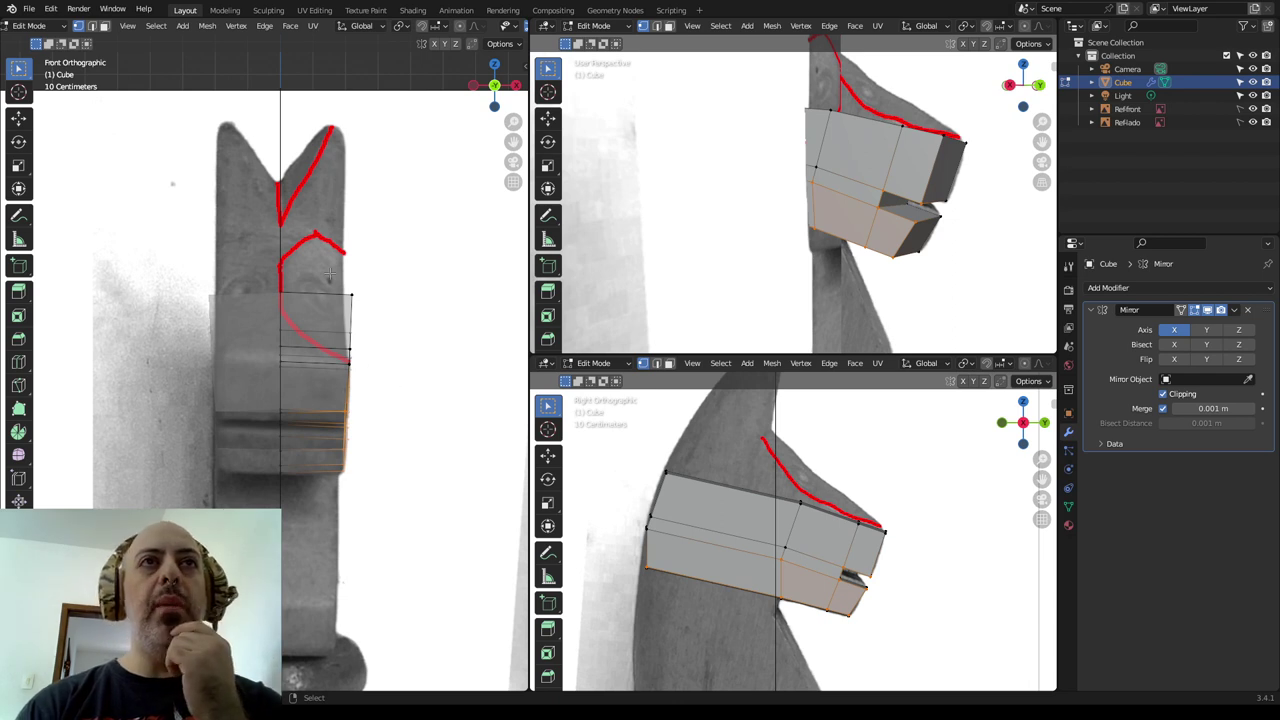
left_click(388, 305, "alt")
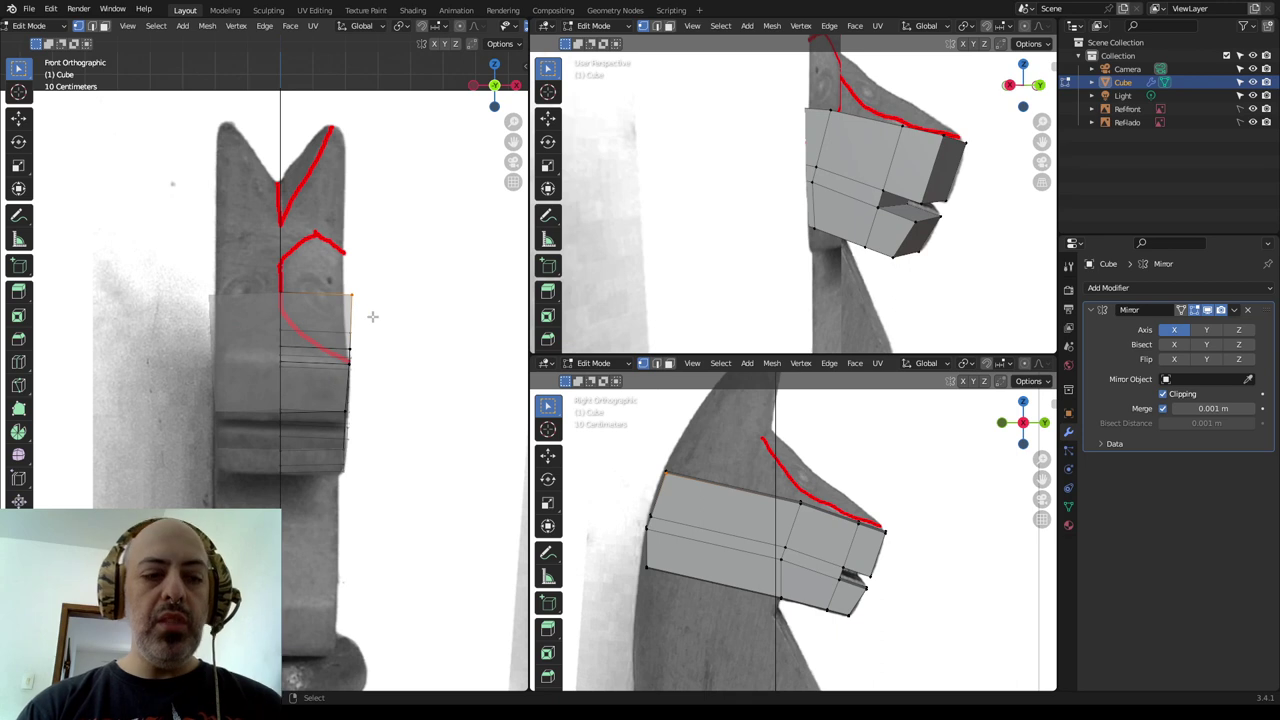
key("g")
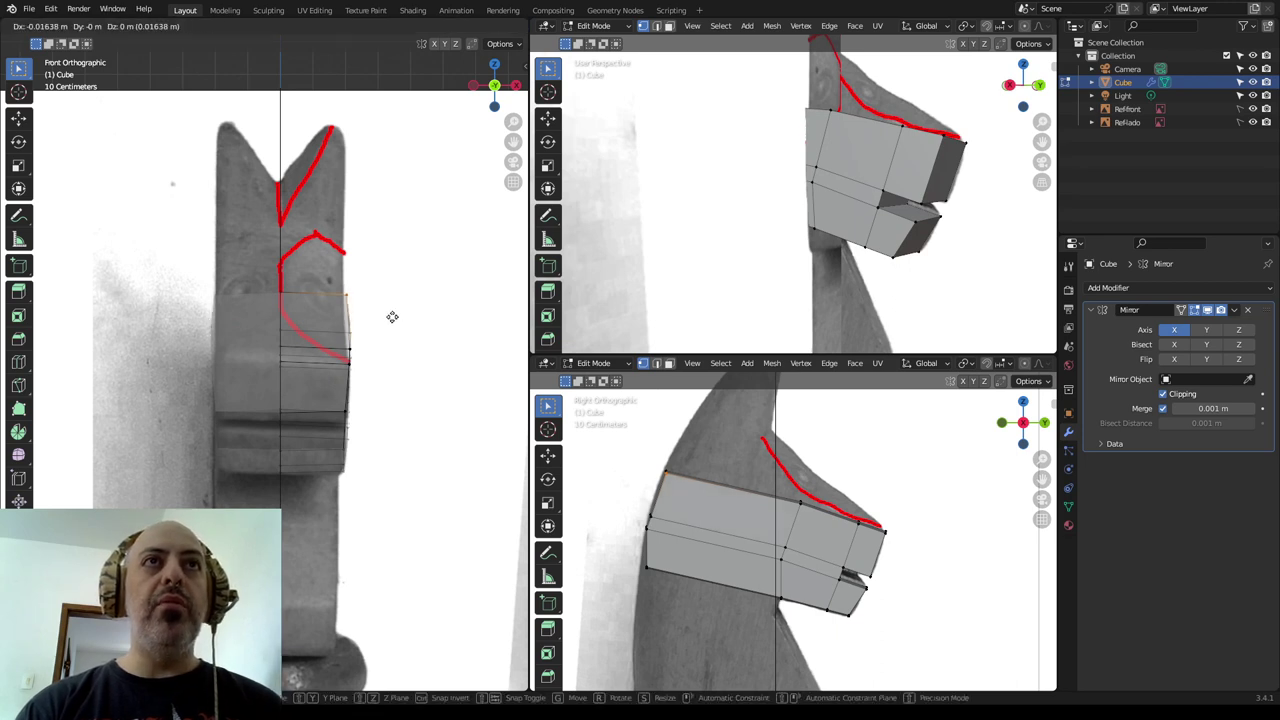
left_click(389, 317)
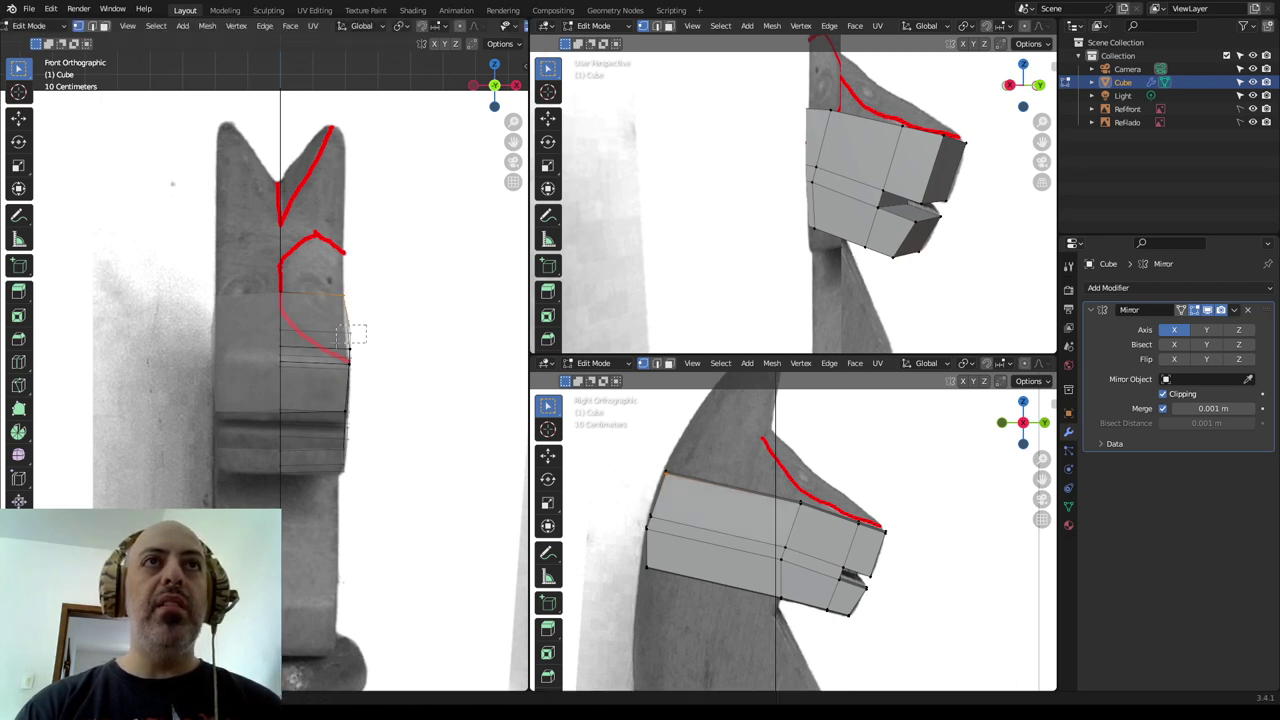
key("g")
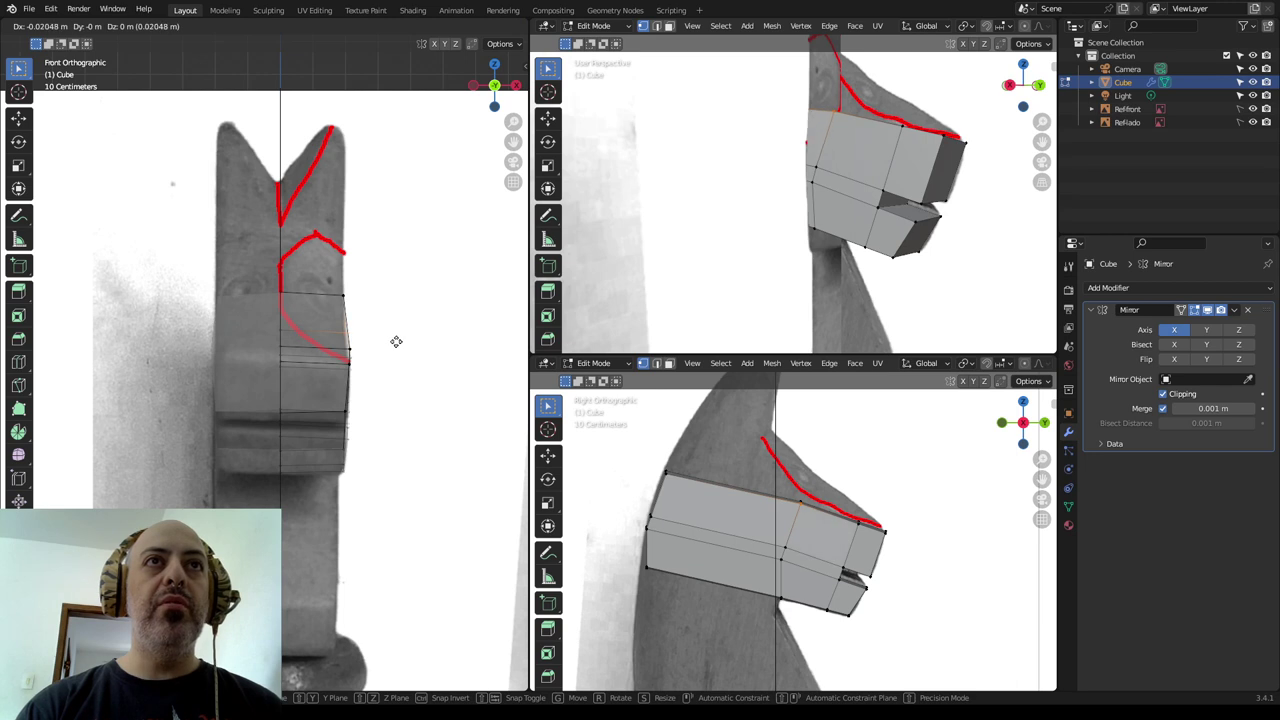
left_click(352, 343)
Pull the head's right-side vertices about 0.02 m inward onto the red curve, then leave Edit Mode.
left_click_drag(385, 352, 400, 357)
key("g")
left_click(352, 358)
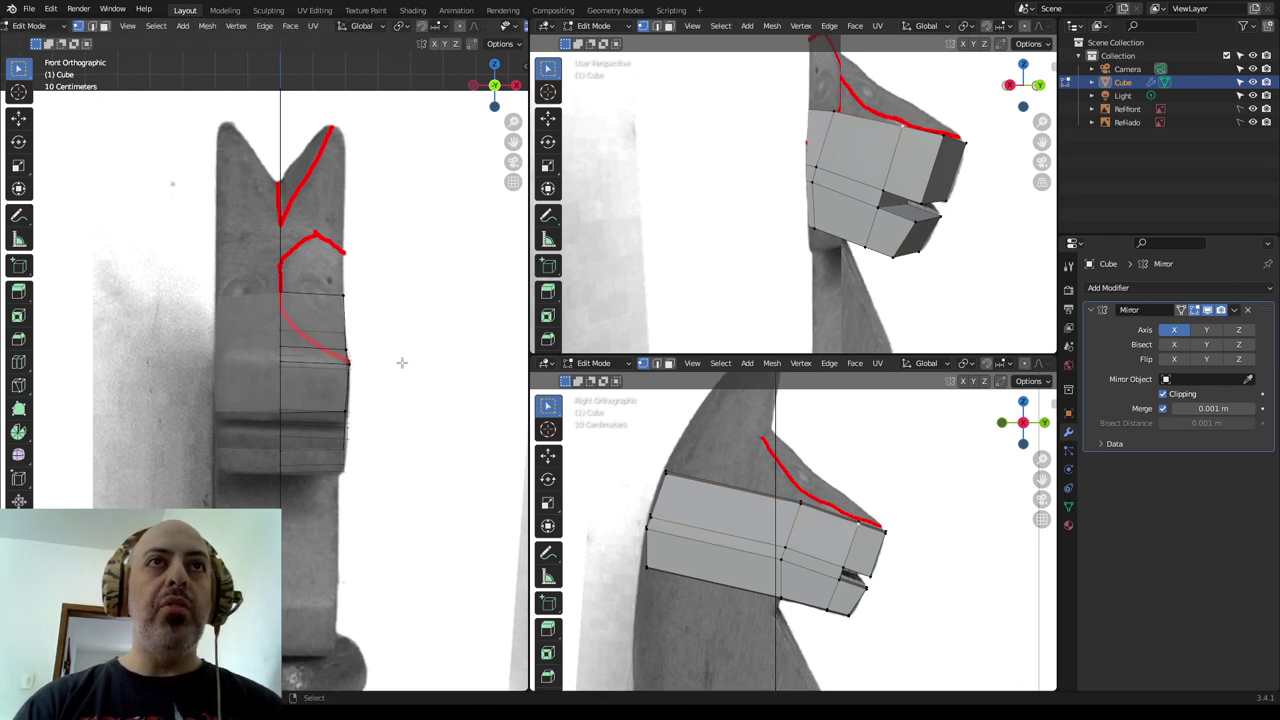
left_click(400, 363)
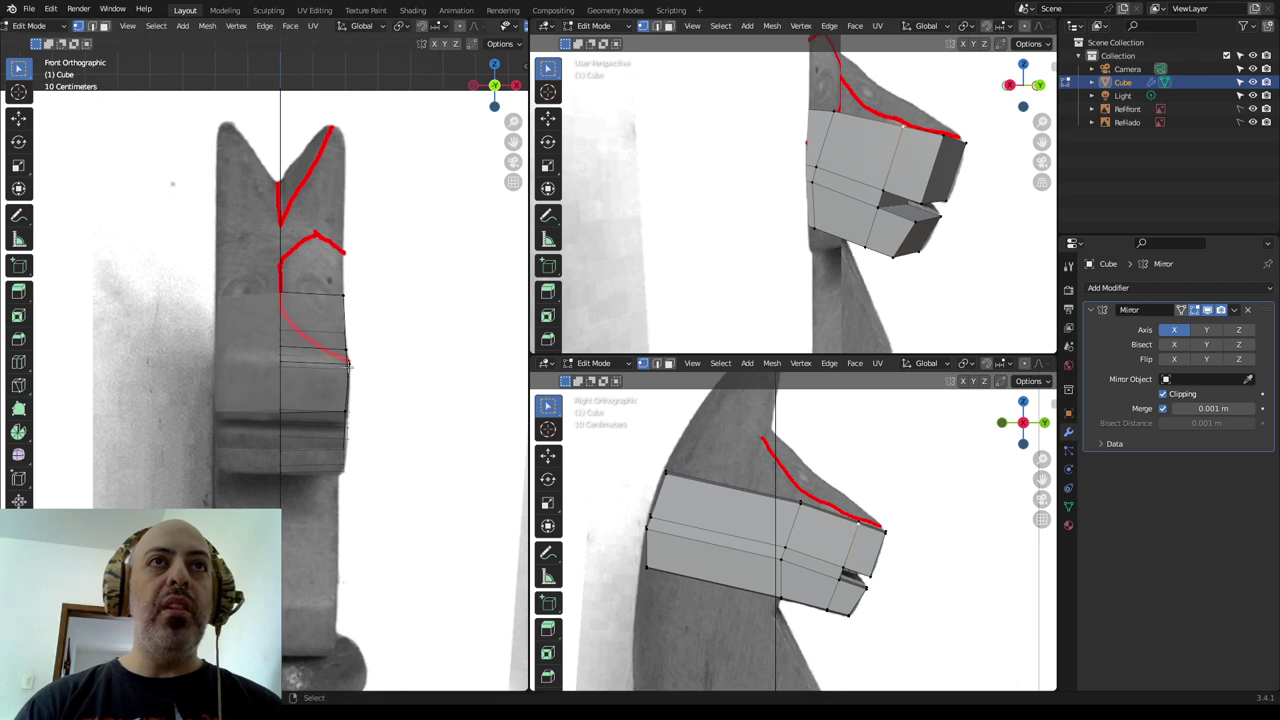
key("g")
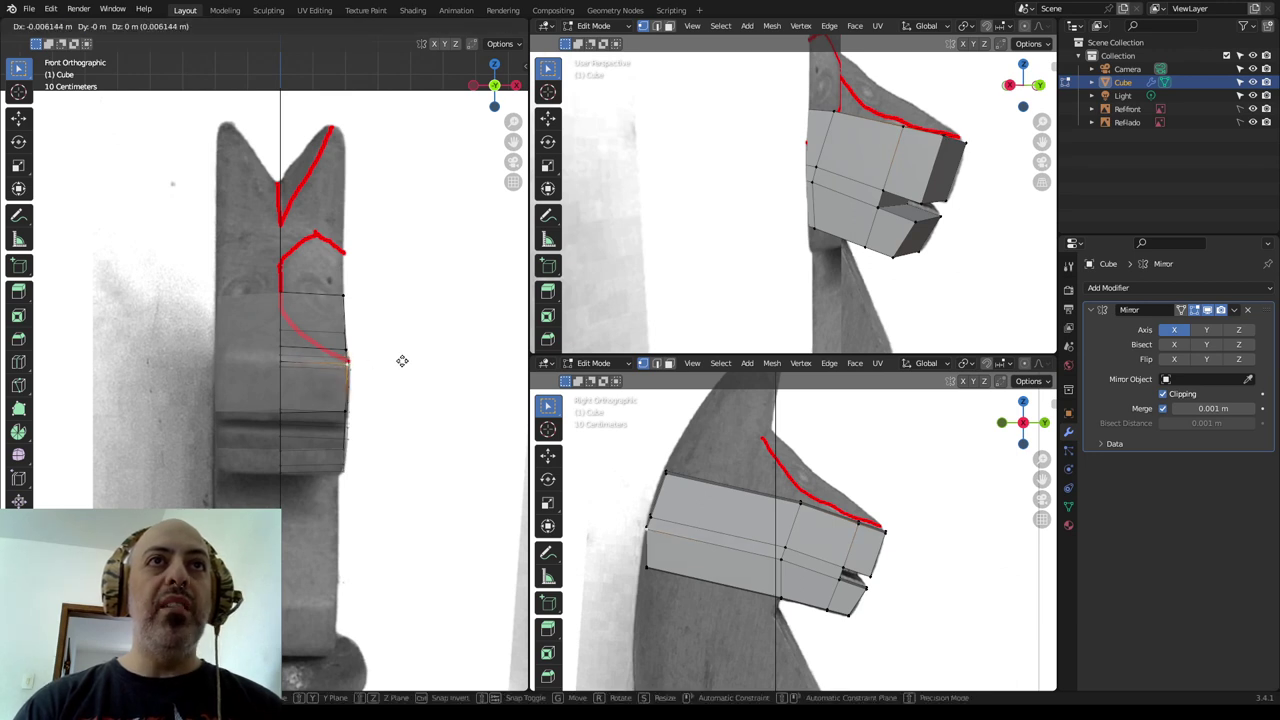
left_click(401, 361)
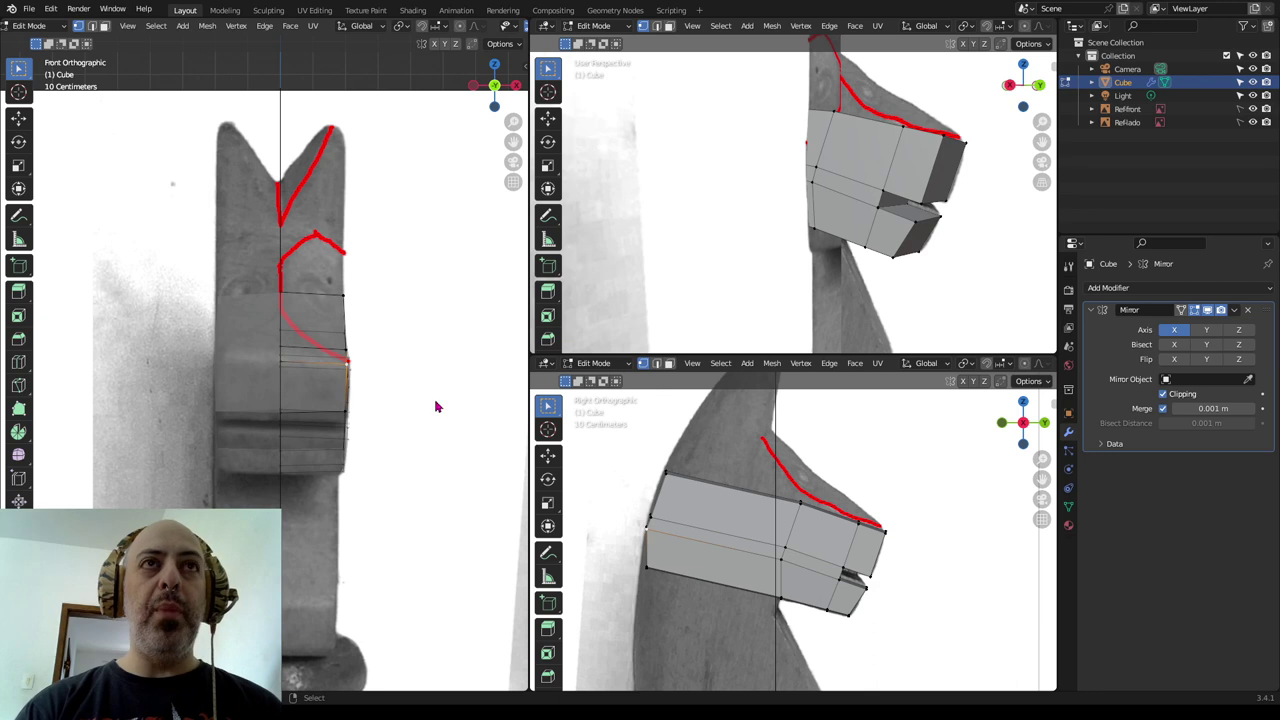
key("Tab")
mouse_move(717, 319)
middle_mouse_down()
mouse_move(790, 233)
mouse_move(826, 437)
middle_mouse_up()
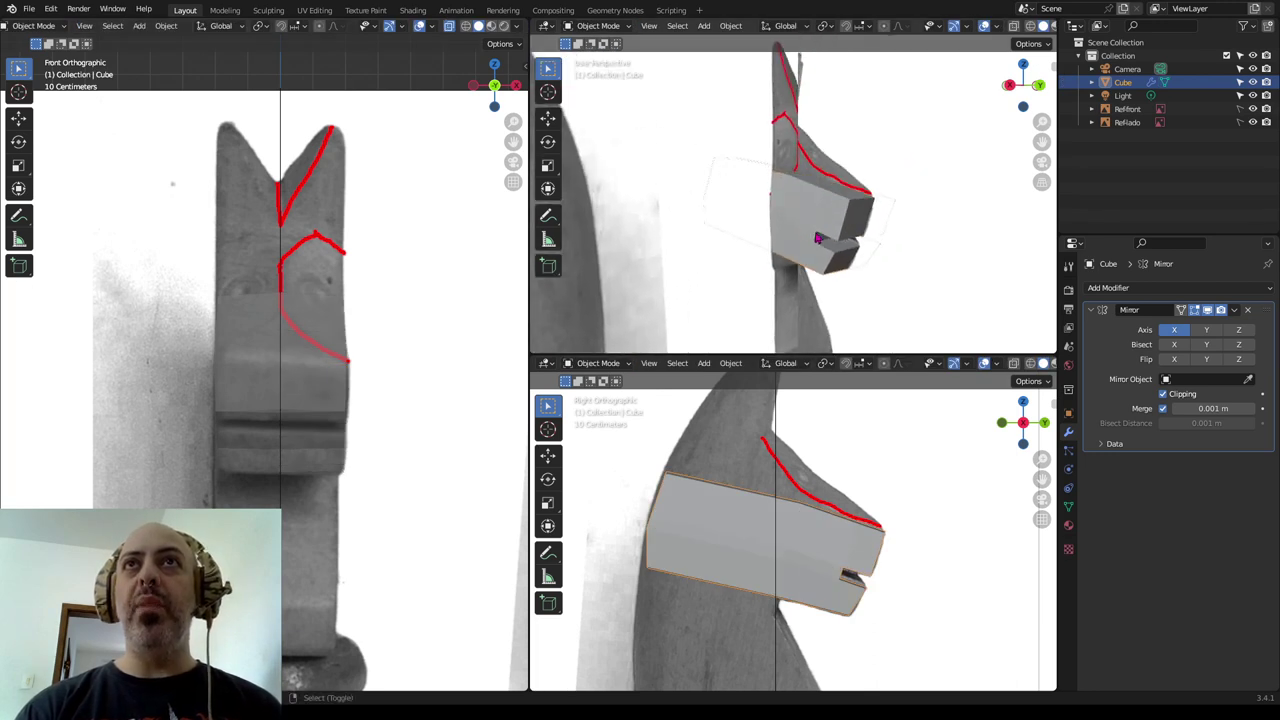
Orbit around the mirrored head block, hiding and then re-showing the Refront and RefLado reference photos.
scroll(788, 521, "down", 1)
mouse_move(822, 247)
middle_mouse_down()
mouse_move(855, 222)
mouse_move(800, 300)
middle_mouse_up()
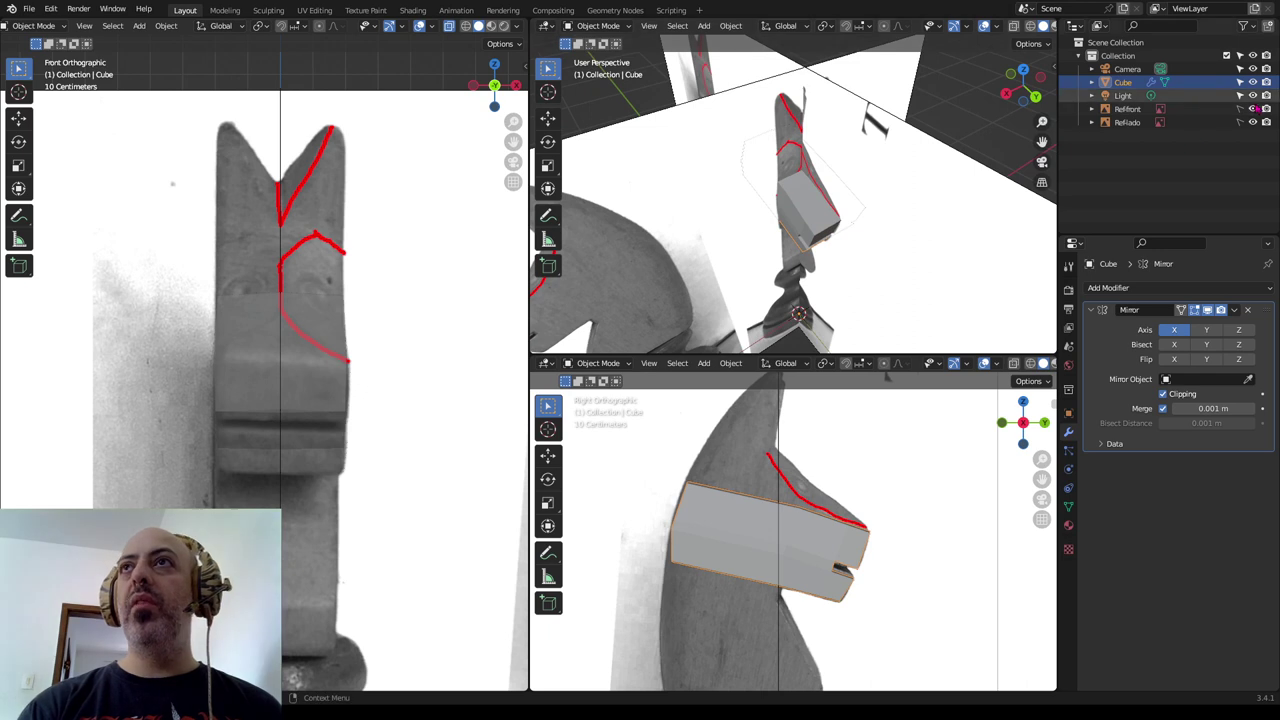
left_click_drag(1253, 108, 1253, 122)
mouse_move(842, 246)
middle_mouse_down()
mouse_move(892, 171)
mouse_move(911, 189)
mouse_move(677, 192)
mouse_move(820, 200)
mouse_move(866, 186)
middle_mouse_up()
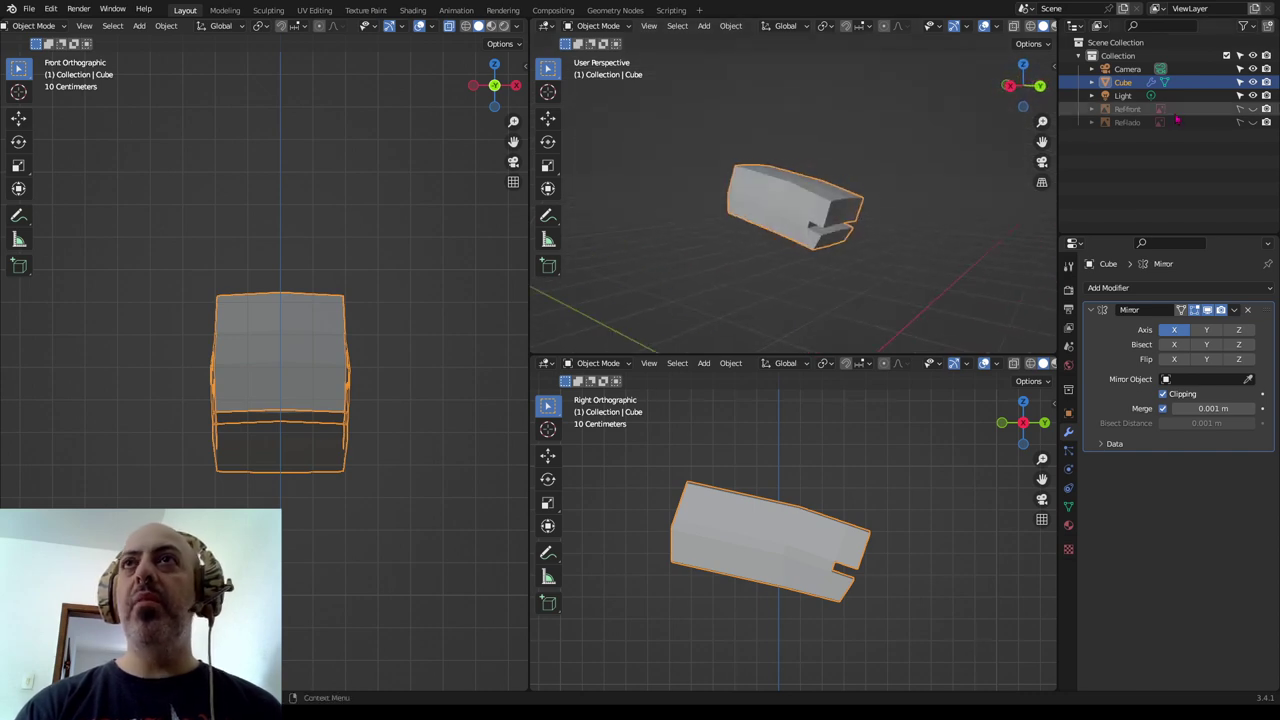
left_click_drag(1253, 109, 1253, 122)
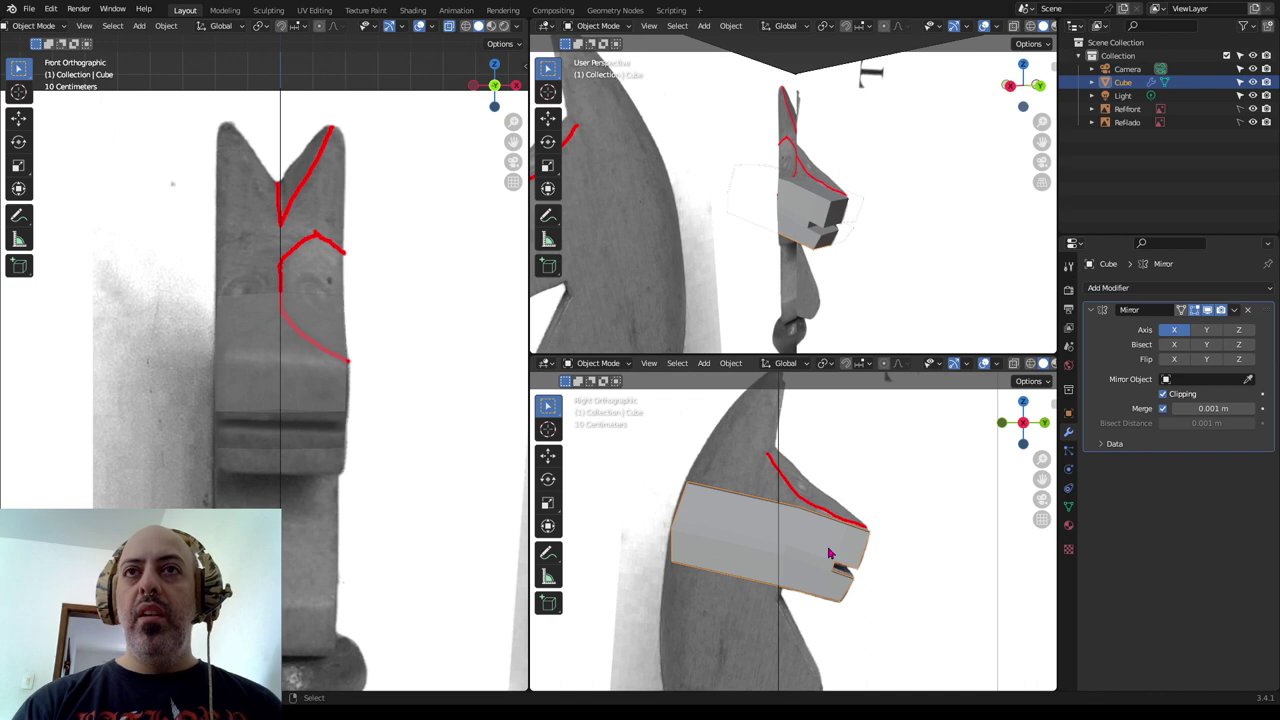
In Edit Mode, move the upper and snout edge loops to follow the side reference's muzzle outline.
key("Tab")
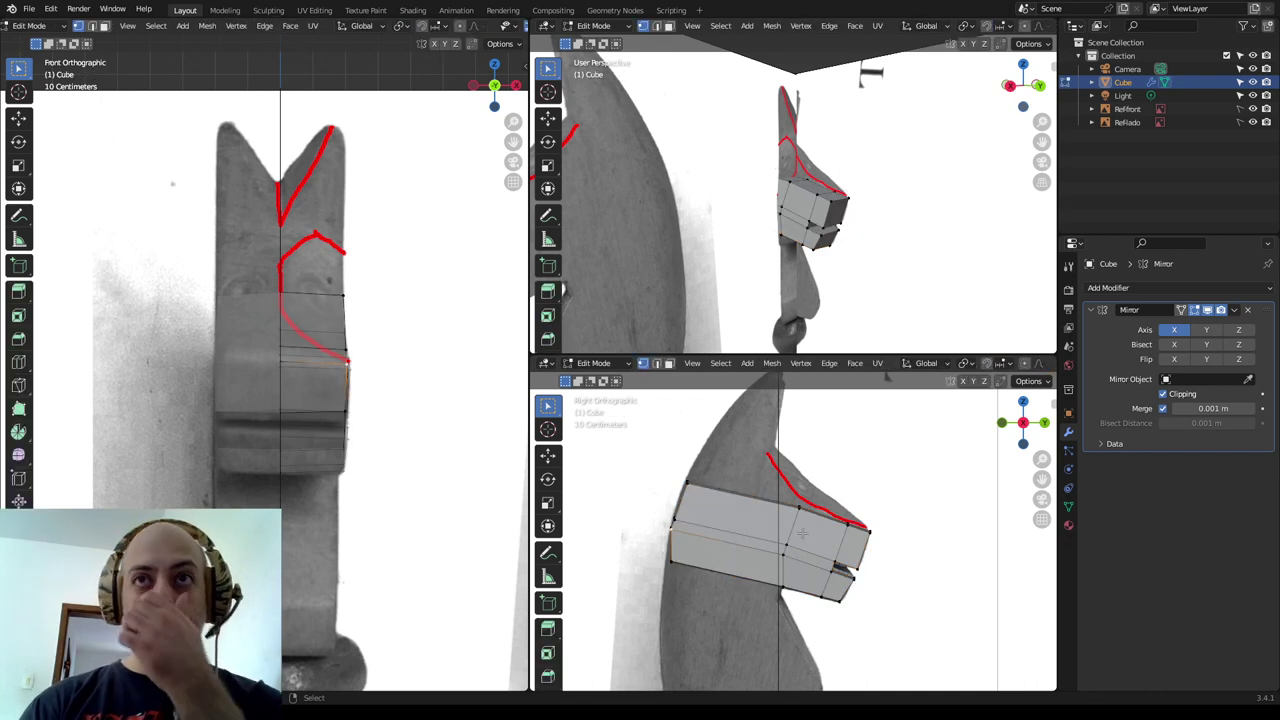
left_click(788, 500, "alt")
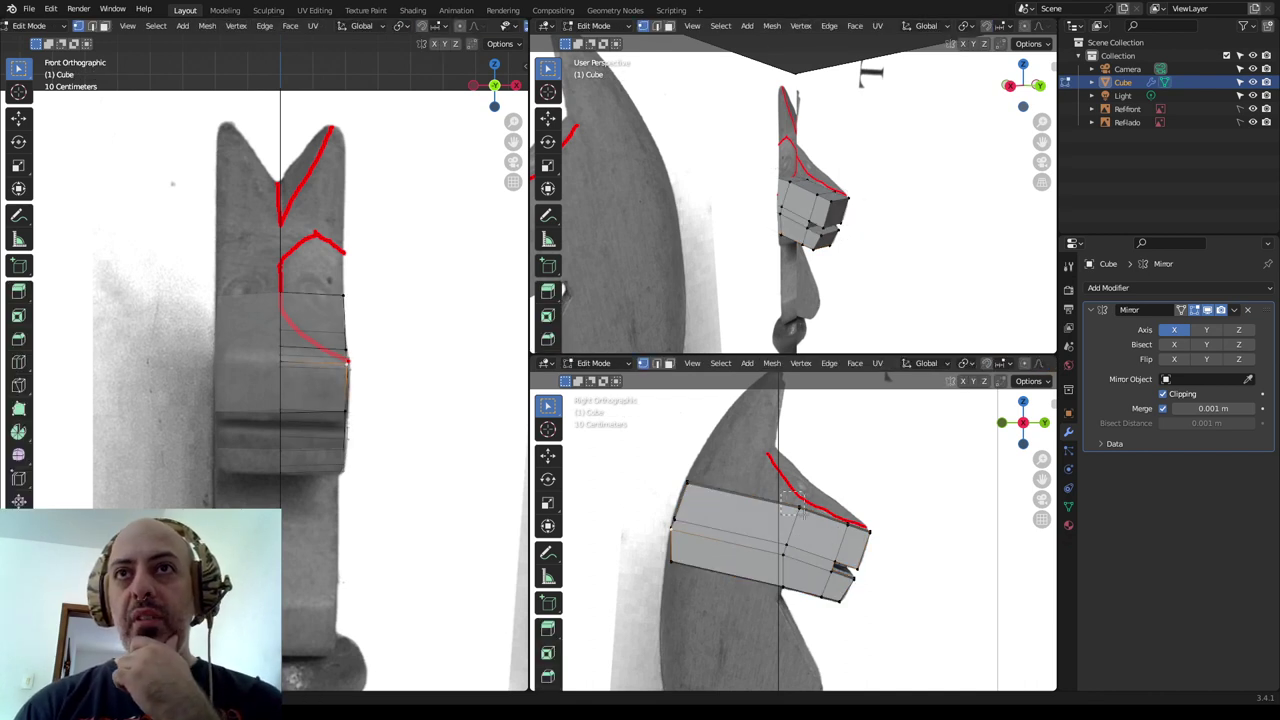
key("g")
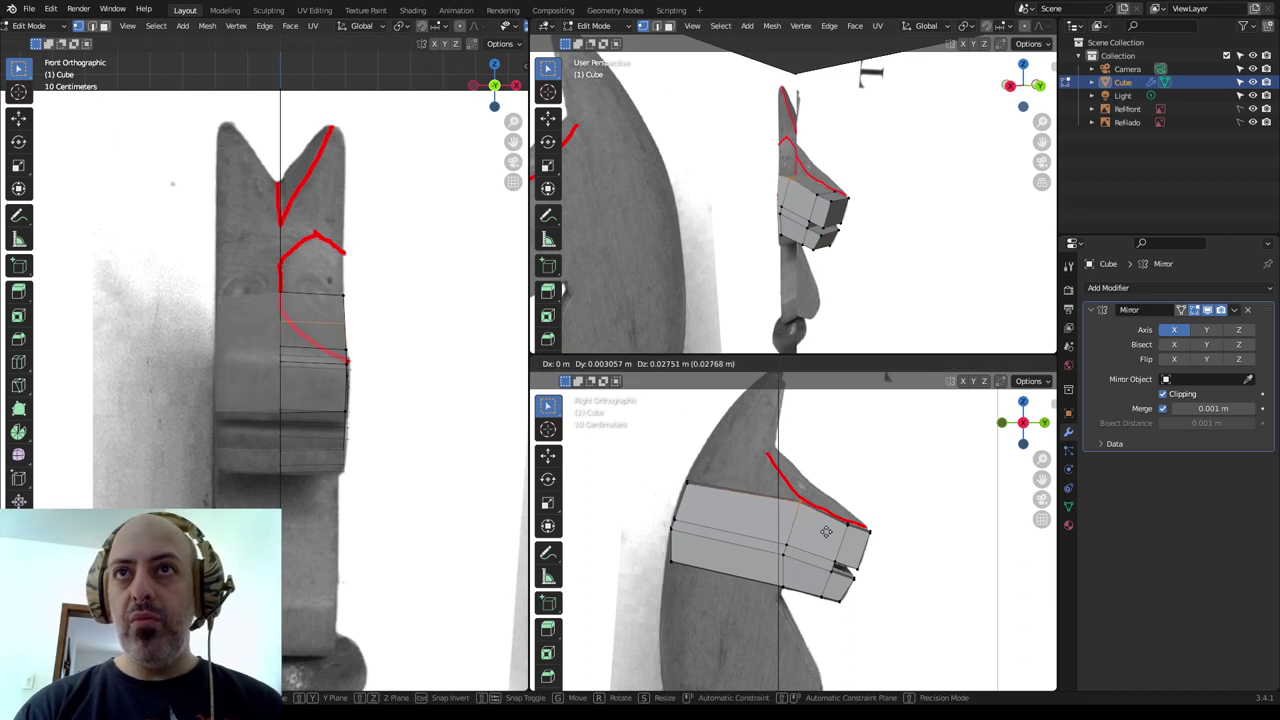
left_click(826, 531)
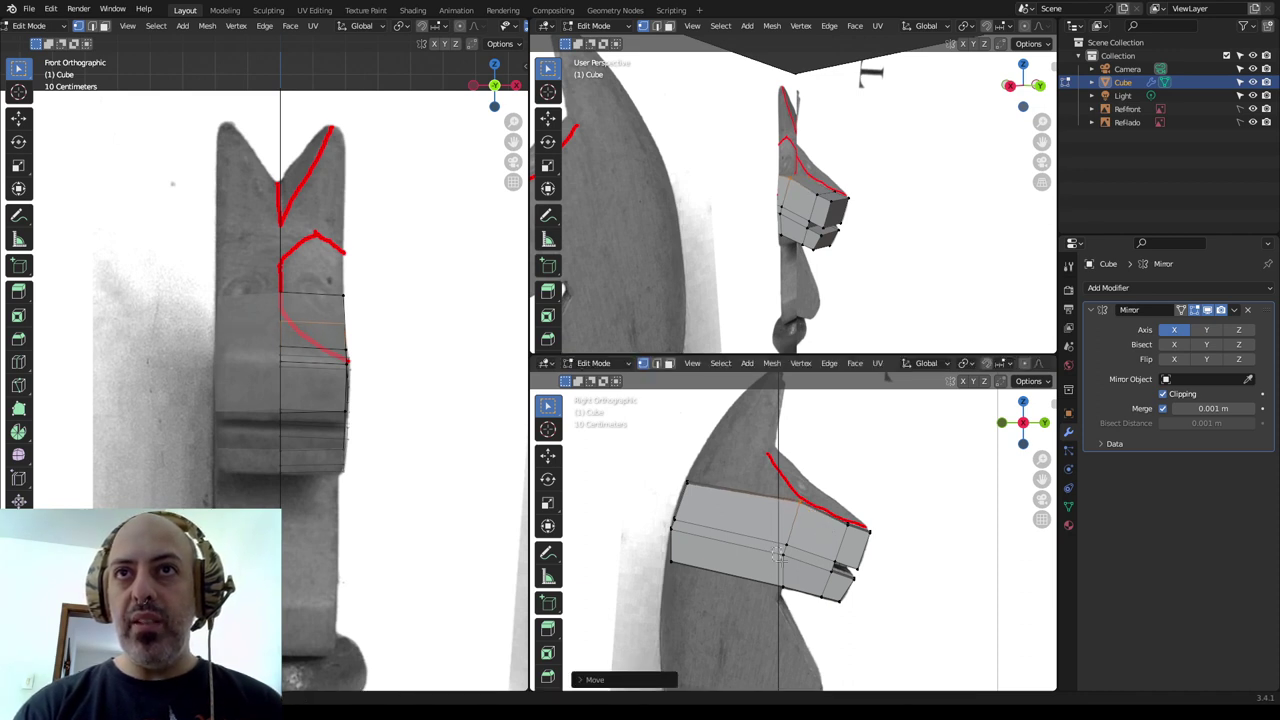
left_click(778, 553, "alt")
key("g")
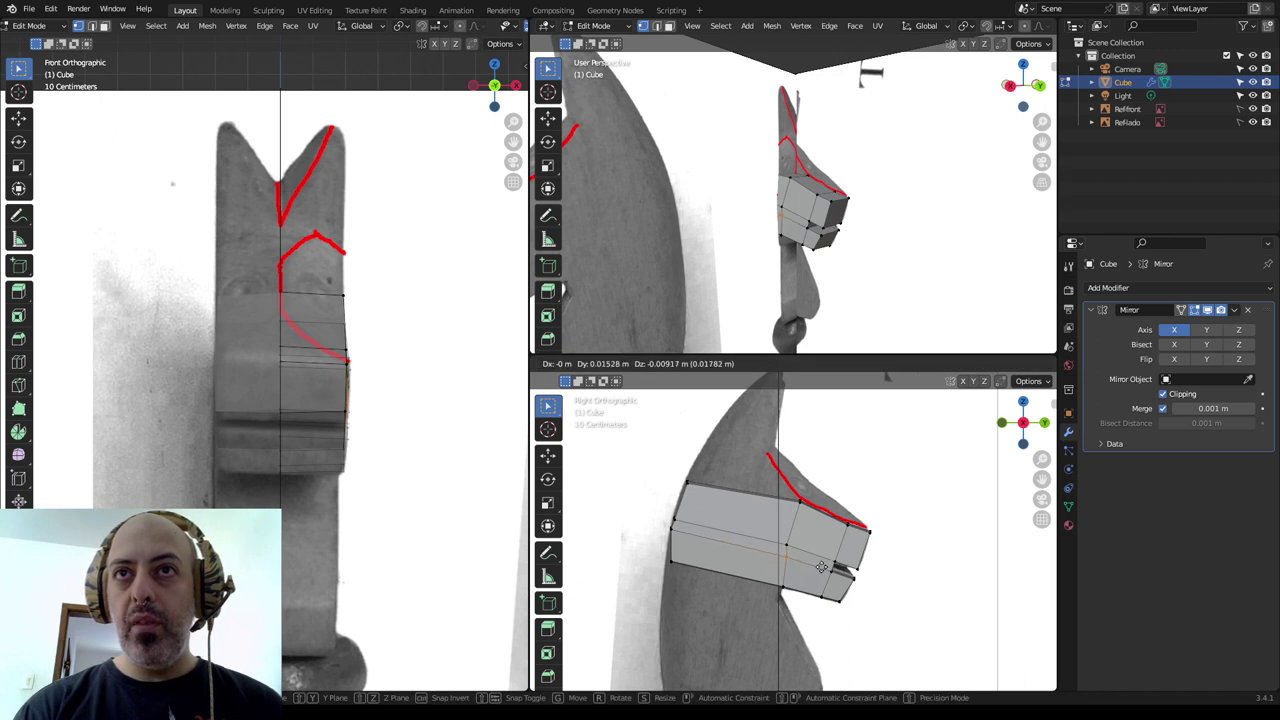
left_click(820, 567)
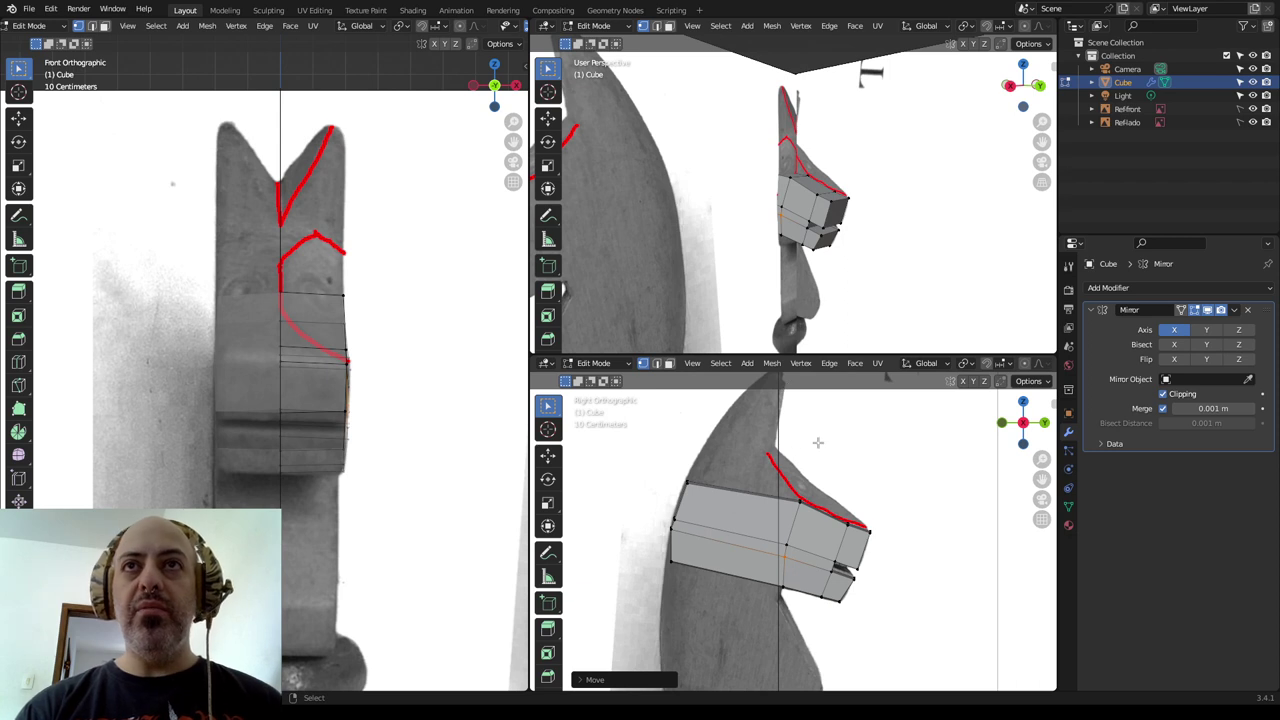
middle_click_drag(797, 419, 821, 470, "shift")
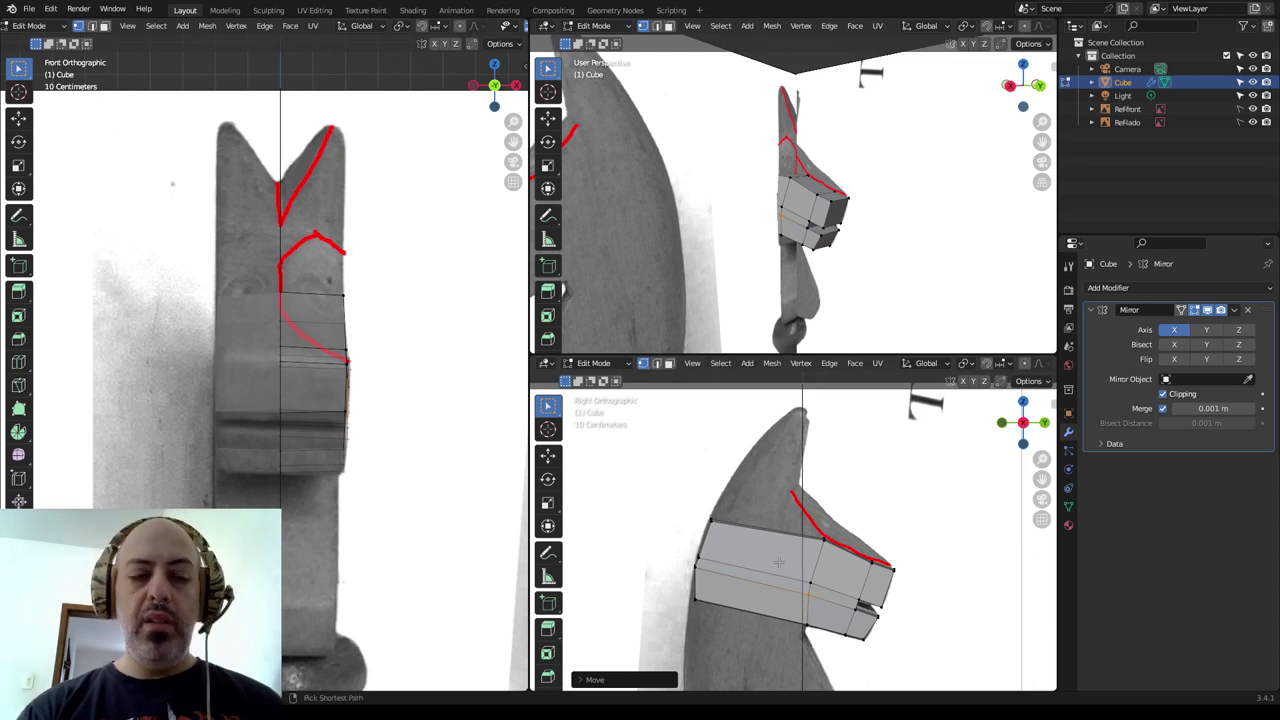
Add a vertical edge loop across the head block and slide it to the middle.
key("ctrl+r")
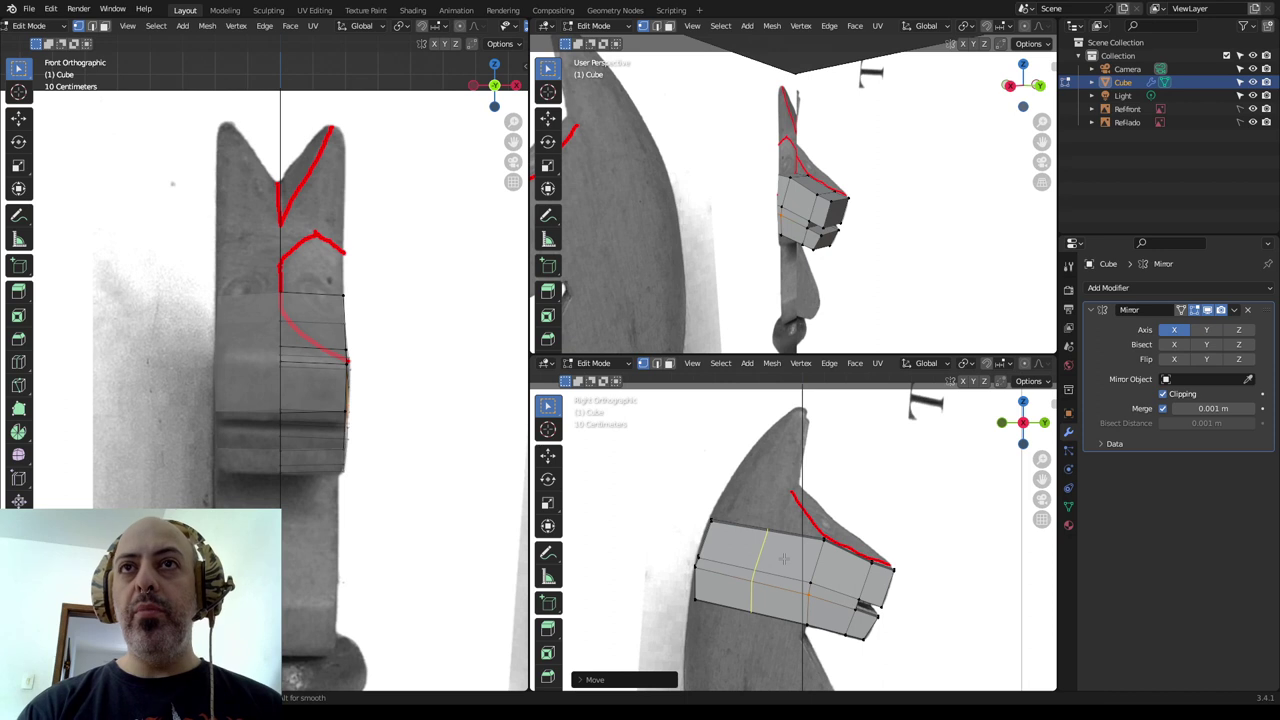
left_click(762, 565)
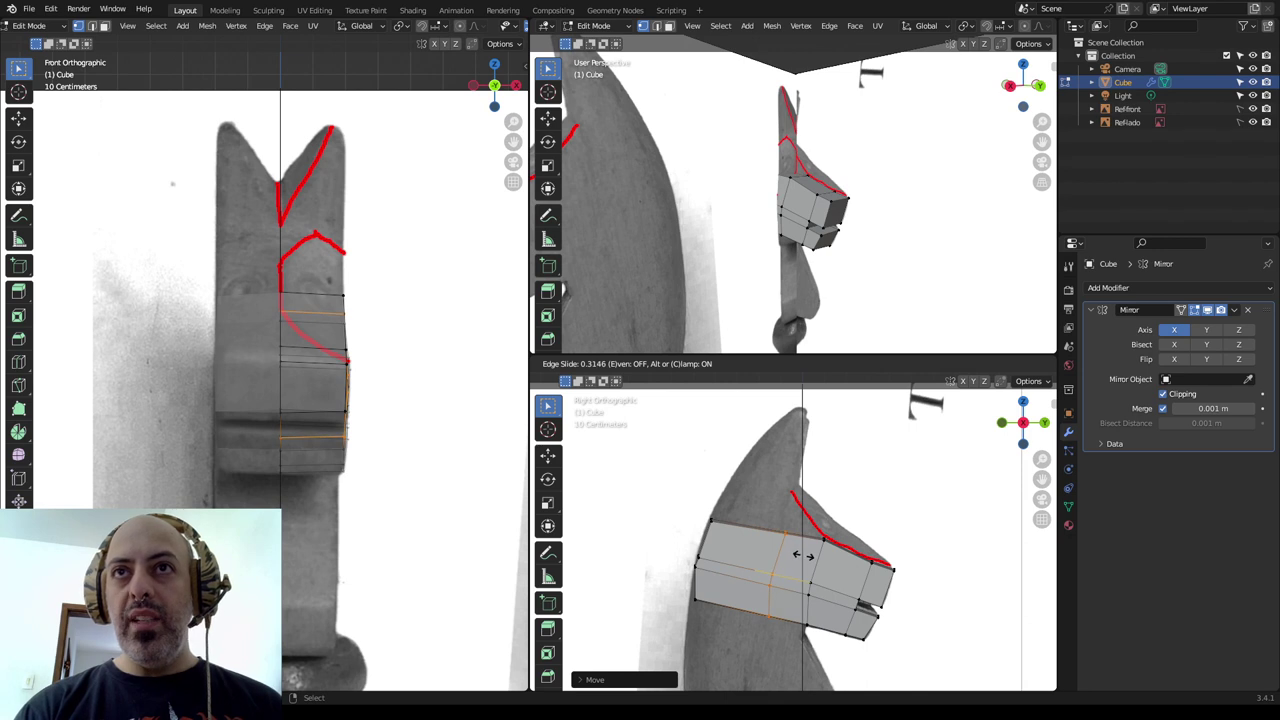
left_click(805, 555)
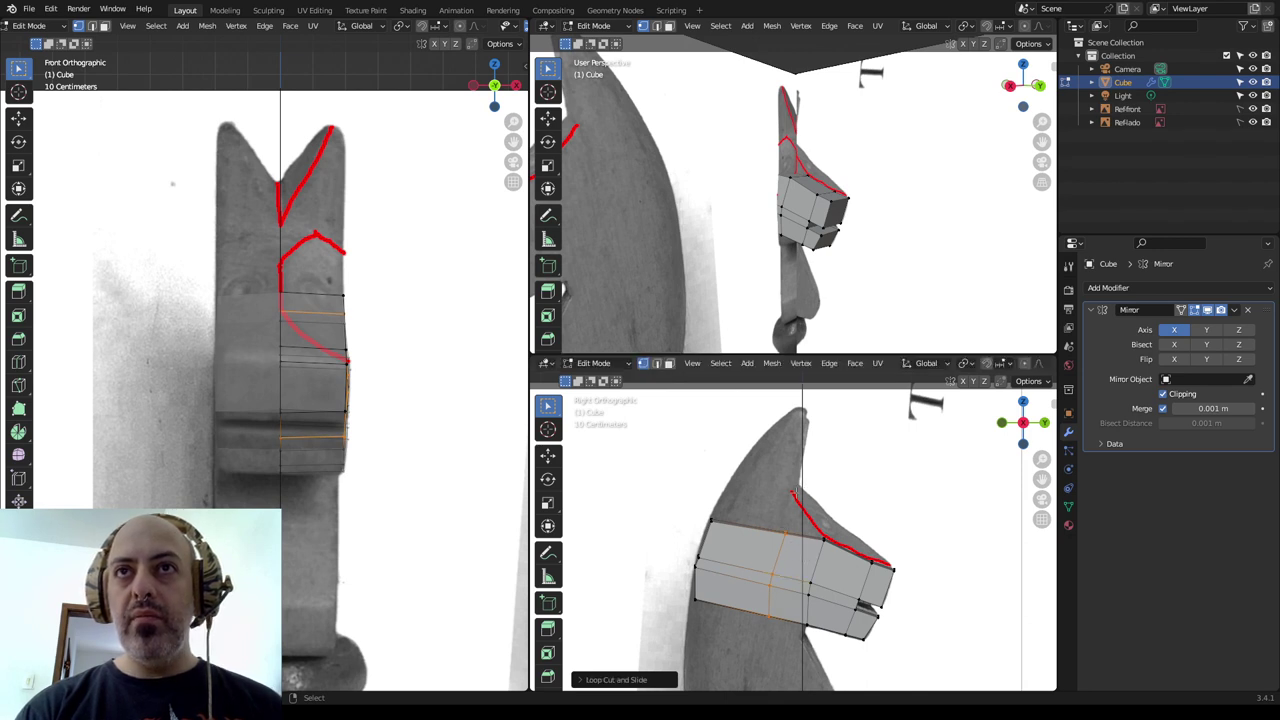
Select the top rear edges of the head block and begin extruding them.
left_click_drag(668, 487, 799, 538)
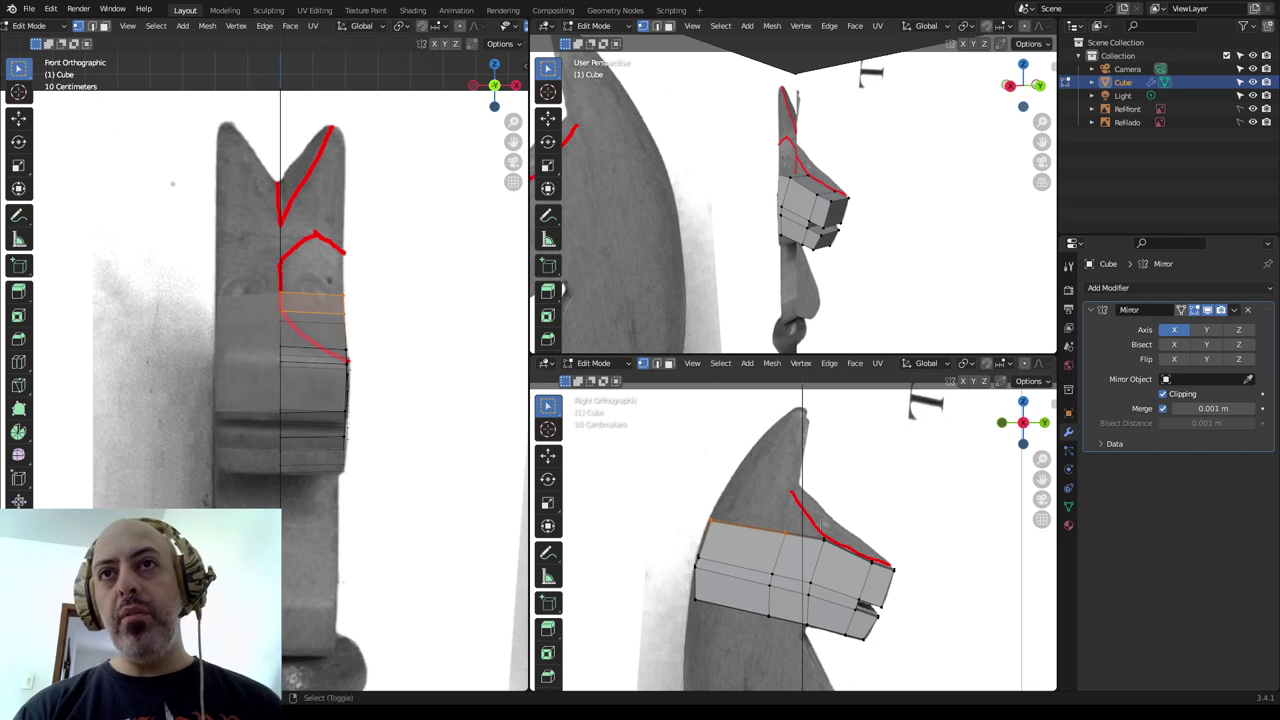
left_click_drag(806, 520, 849, 562, "shift")
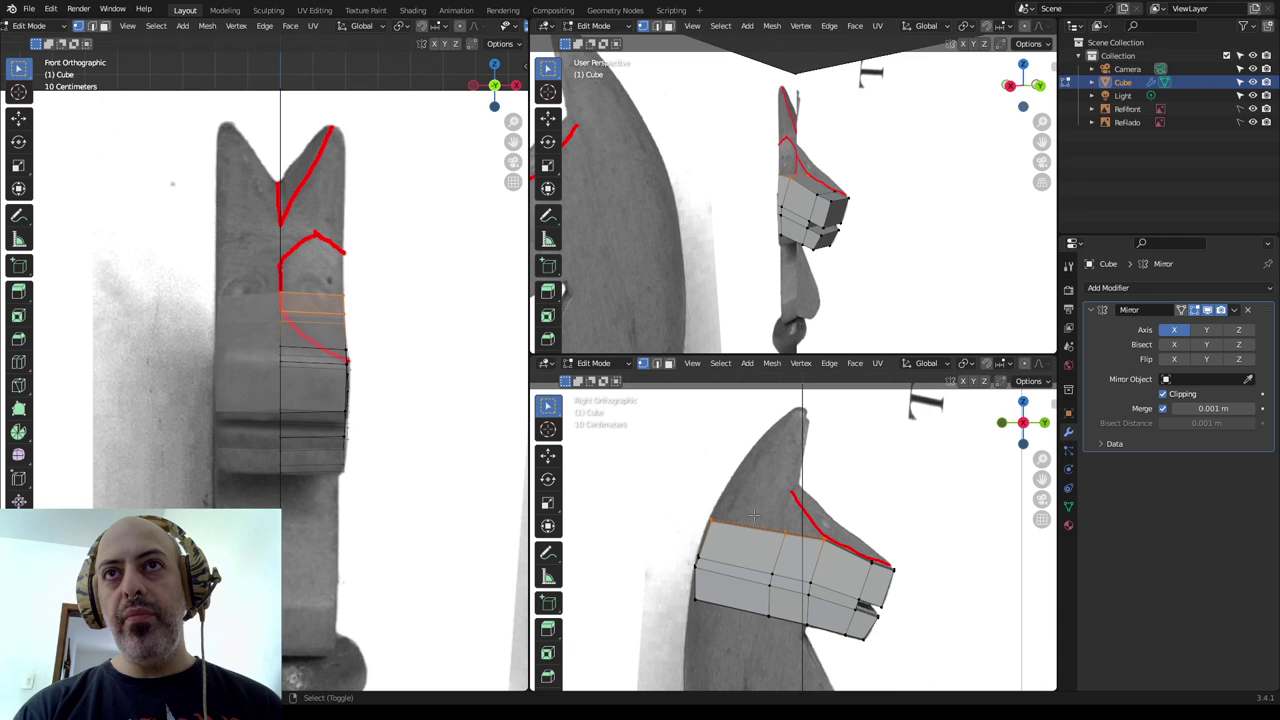
key("e")
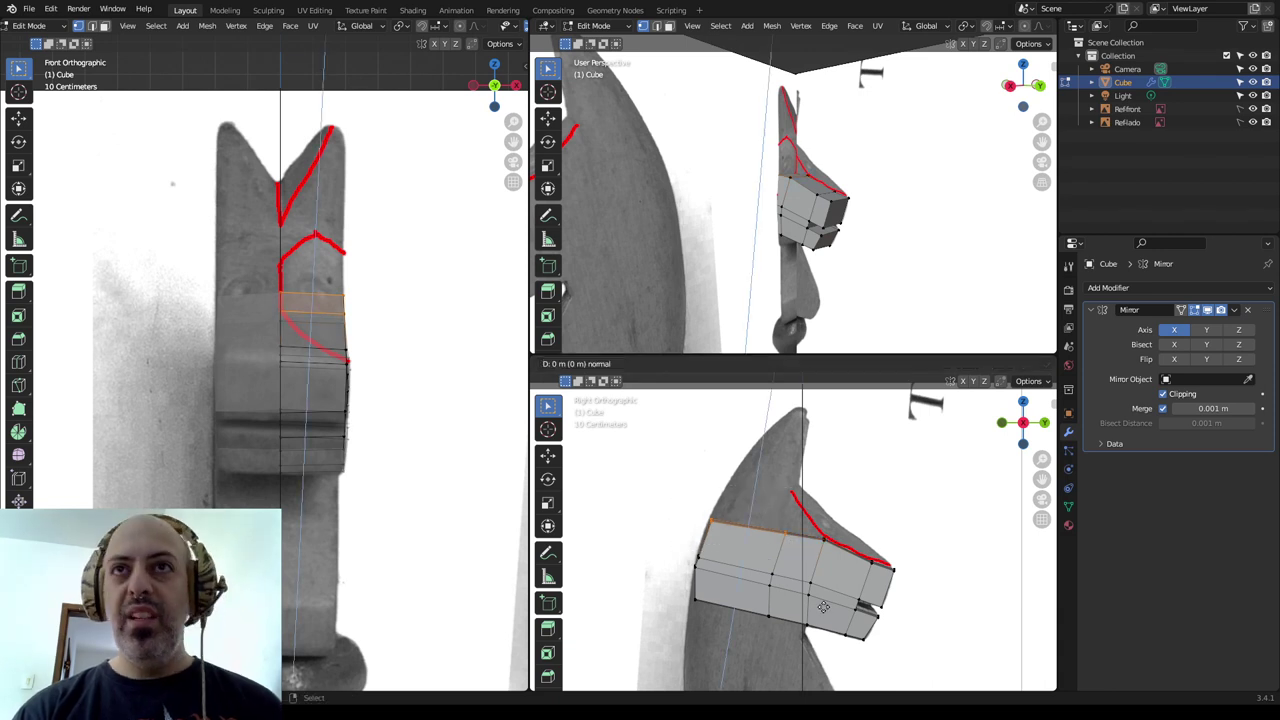
Raise the extruded rear edges and place the new top edge on the side reference.
left_click(830, 562)
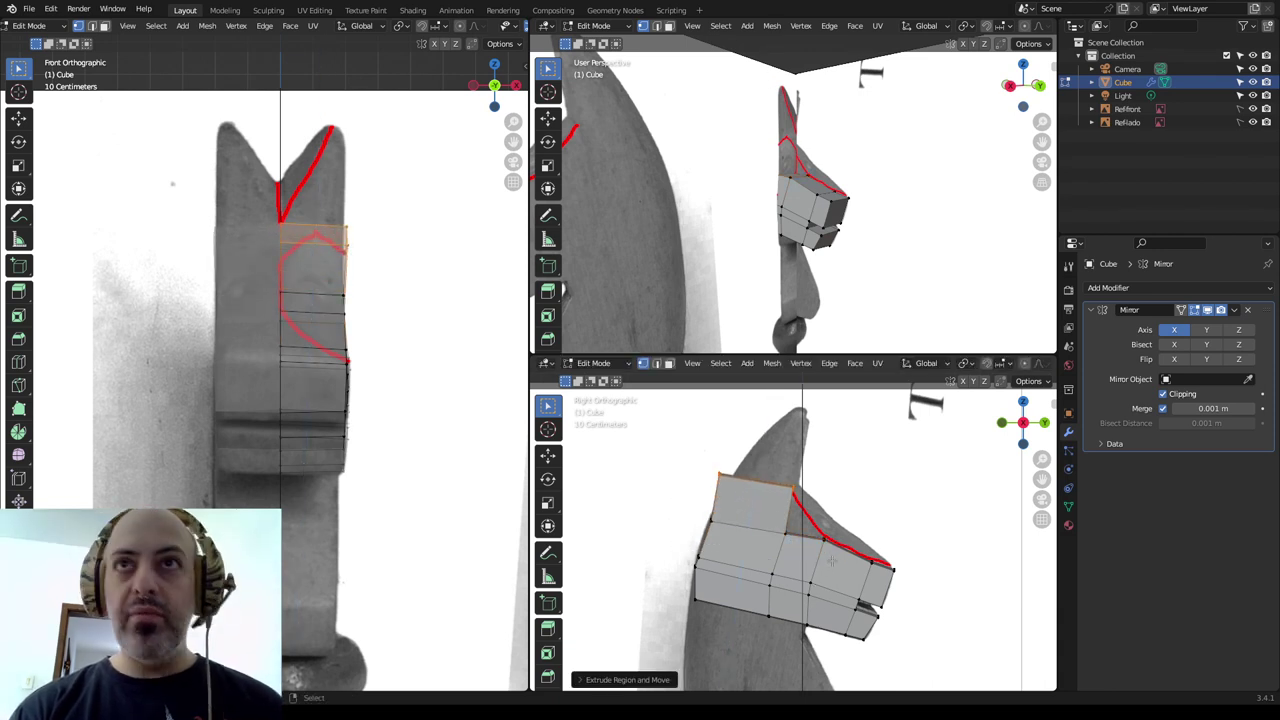
key("g")
left_click(712, 470)
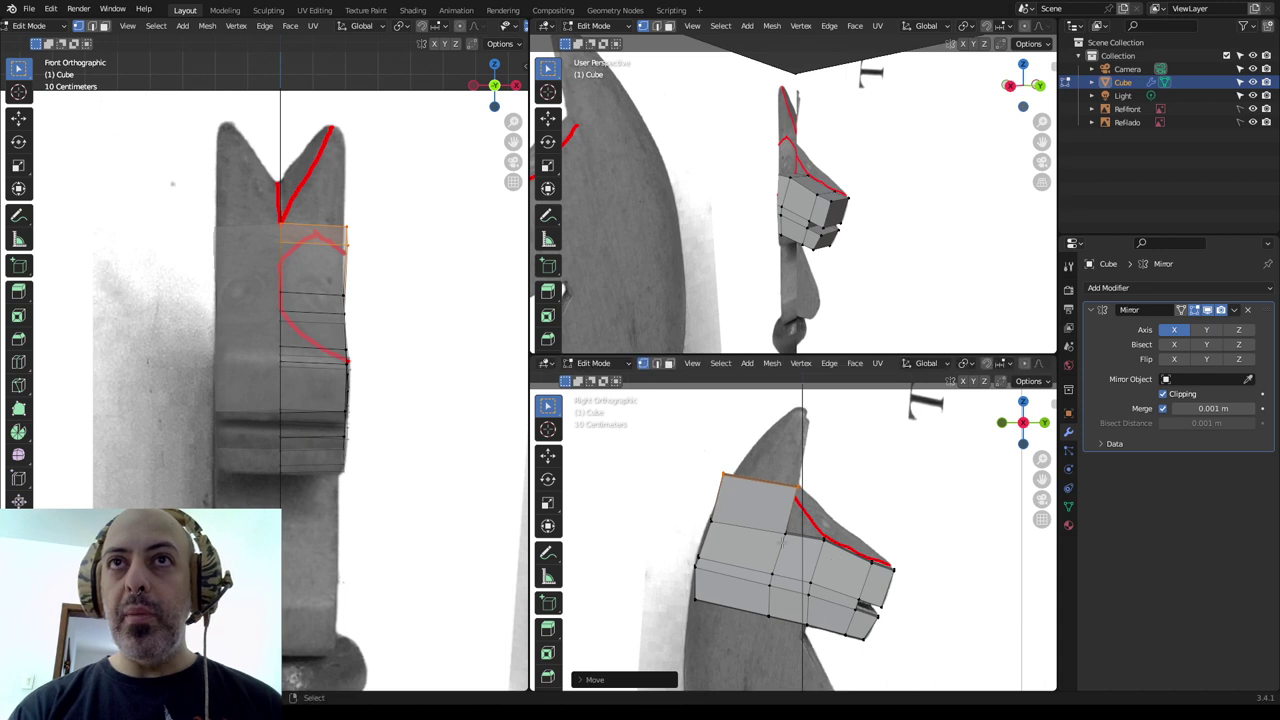
key("g")
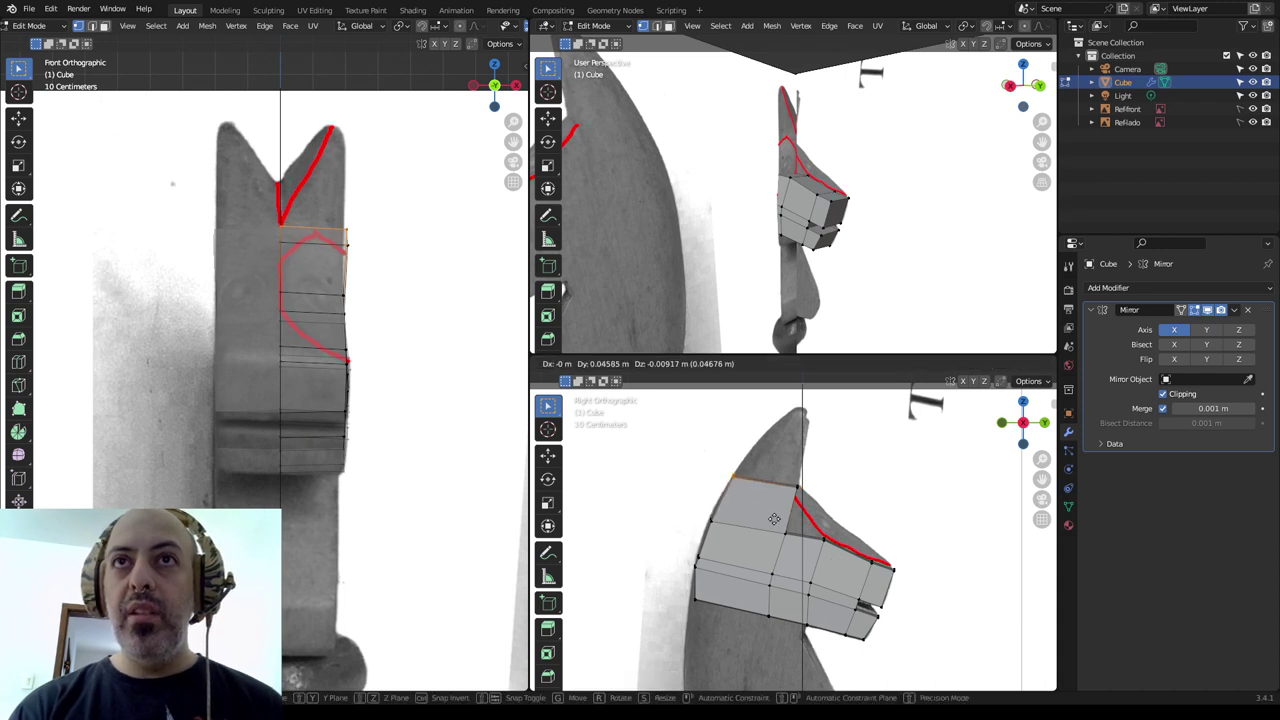
left_click(774, 518)
Fit the adjacent edge and the rear vertical edges to the side reference outline.
left_click(706, 518)
key("g")
left_click(754, 548)
left_click_drag(706, 556, 723, 624)
key("g")
left_click(748, 564)
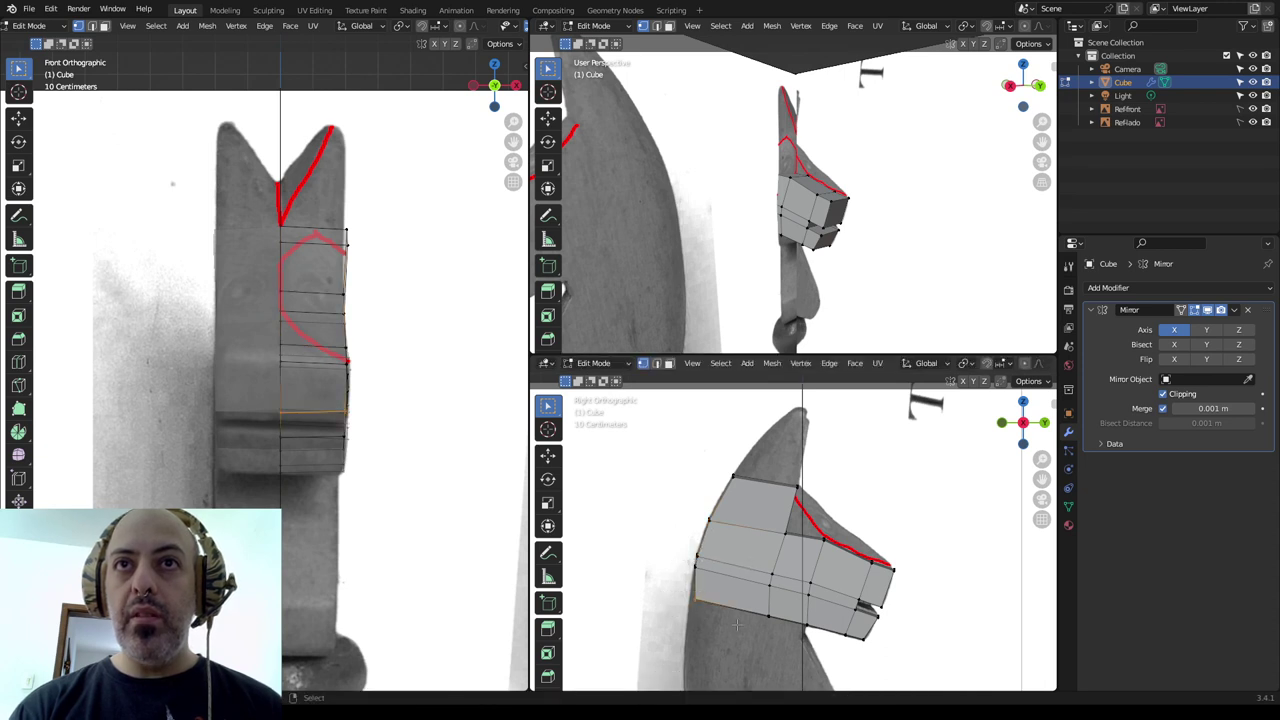
key("g")
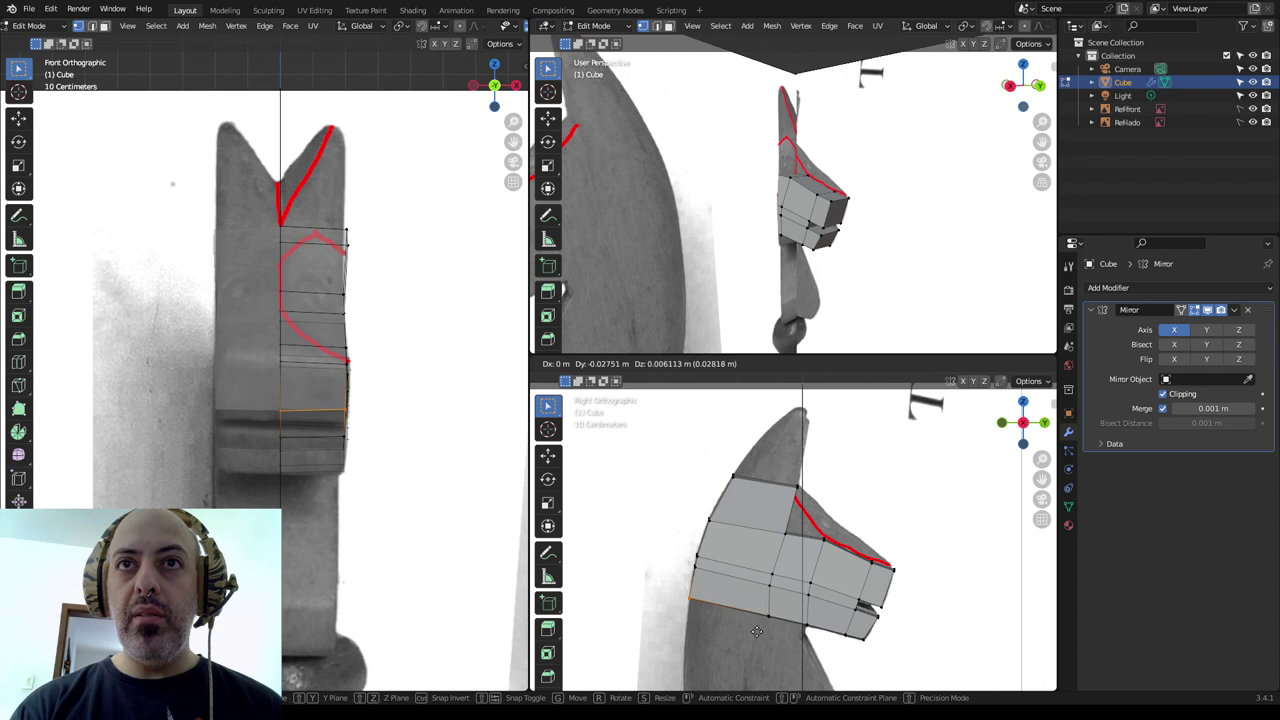
left_click(862, 556)
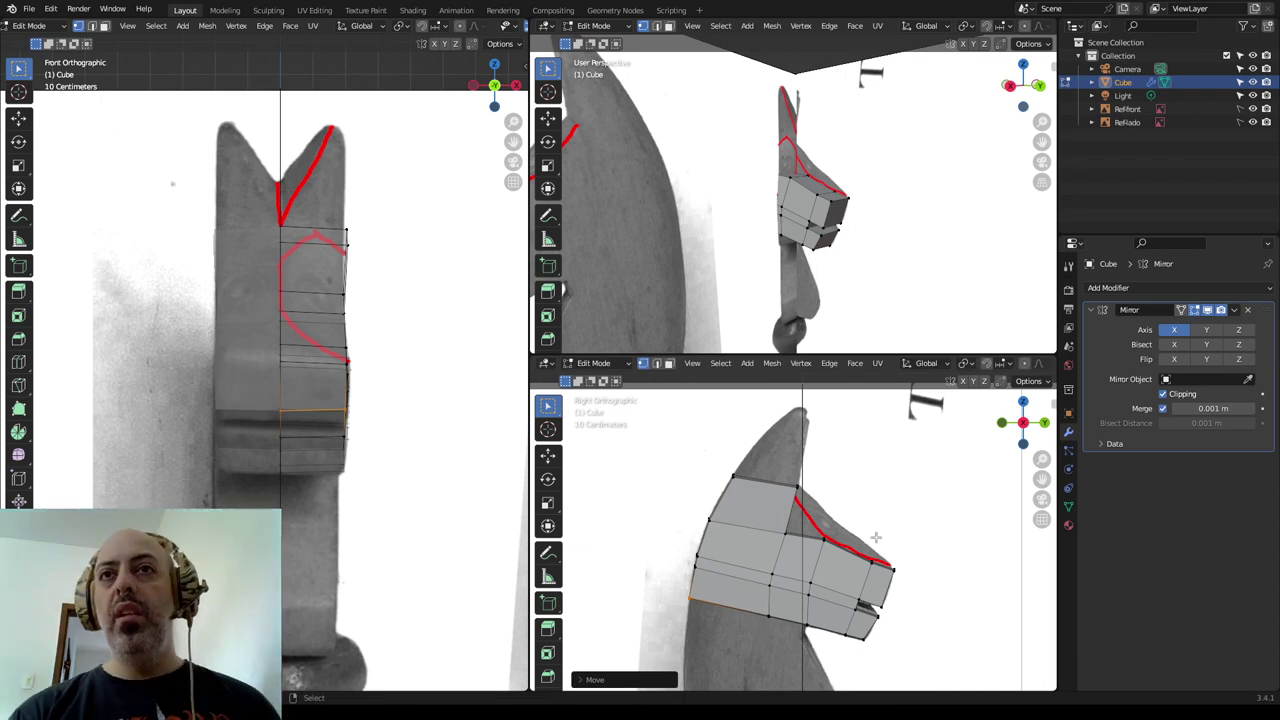
Select the top rear edge of the new block and start moving it.
mouse_move(860, 561)
left_mouse_down()
mouse_move(900, 574)
mouse_move(850, 548)
left_mouse_up()
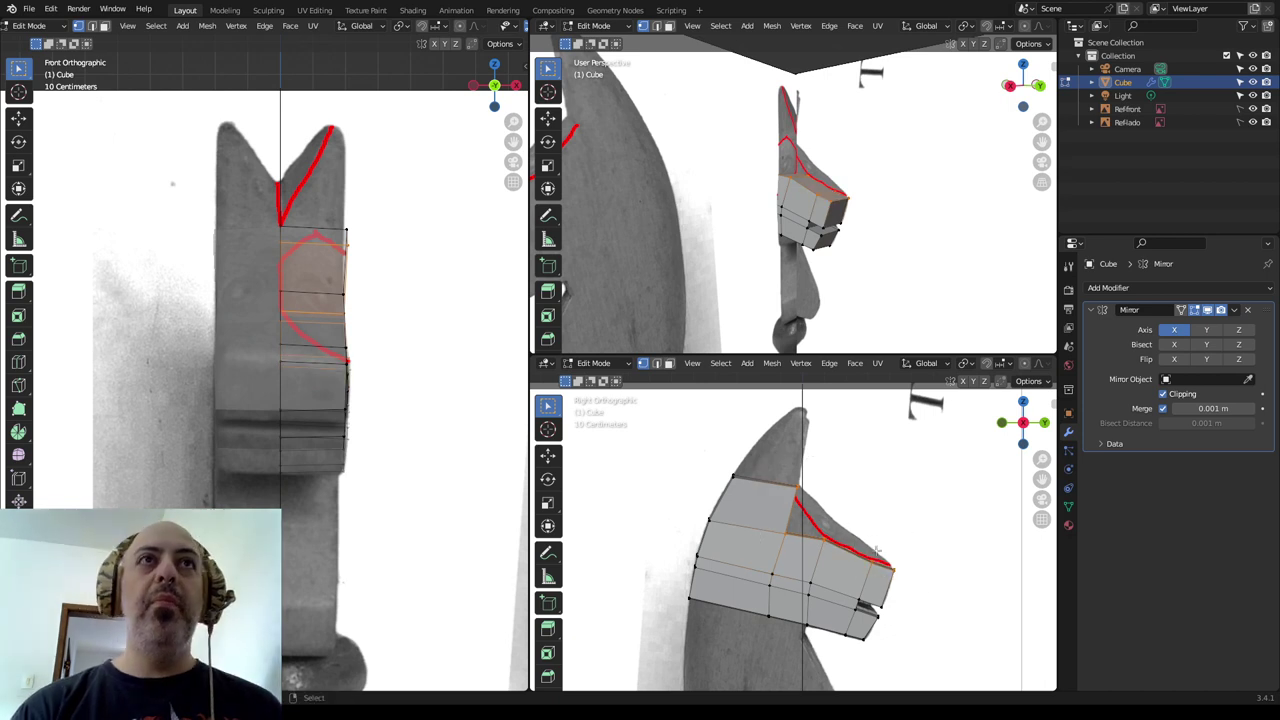
left_click(388, 268)
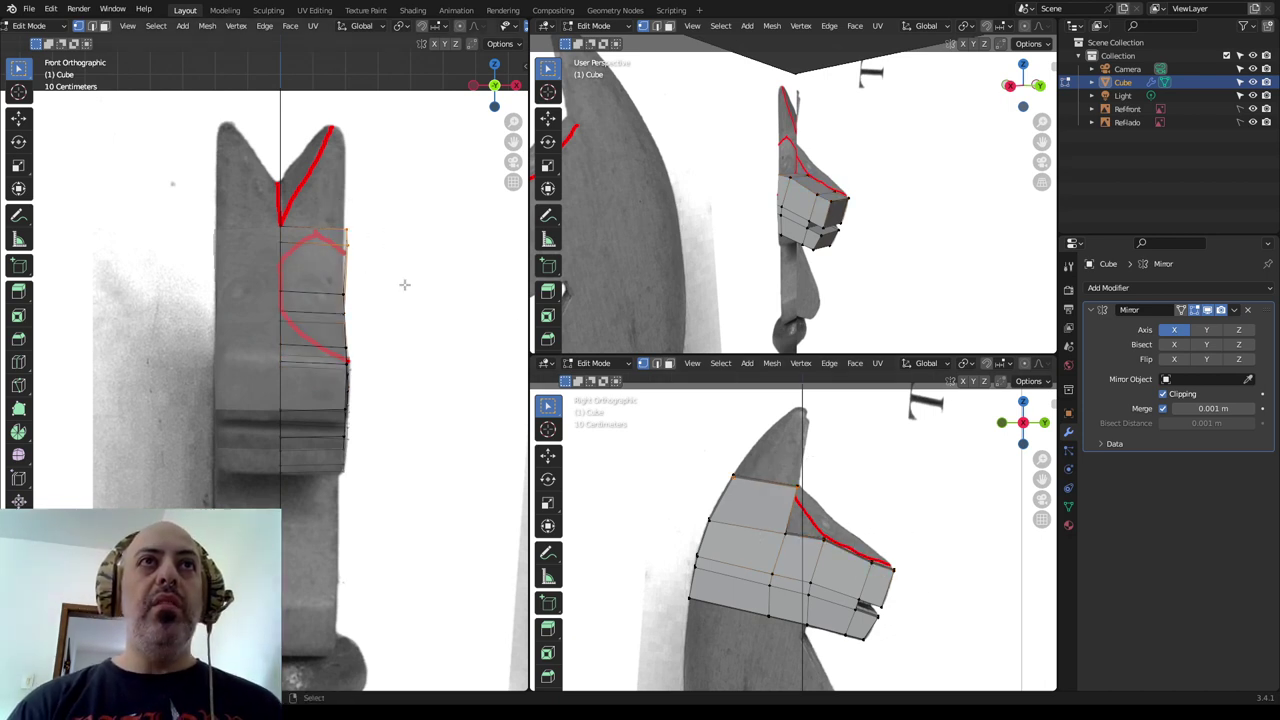
key("g")
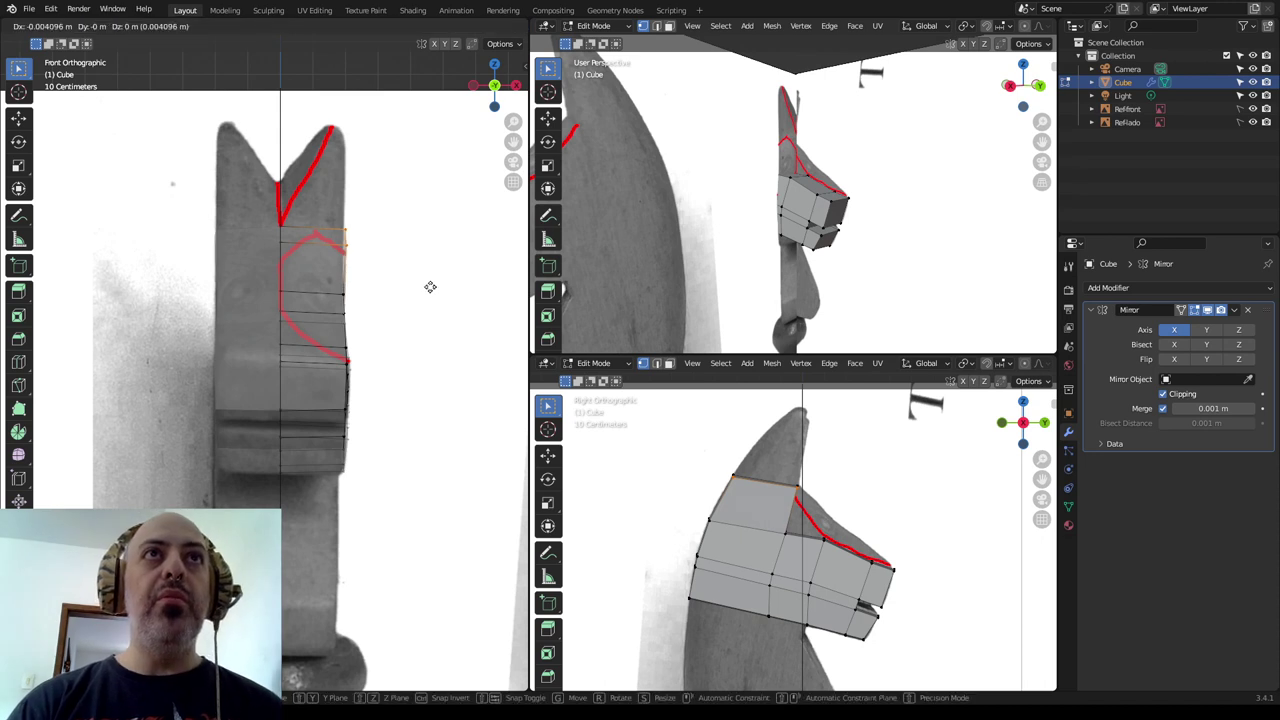
Place the top edge and extrude it upward toward the ear outline.
left_click(428, 287)
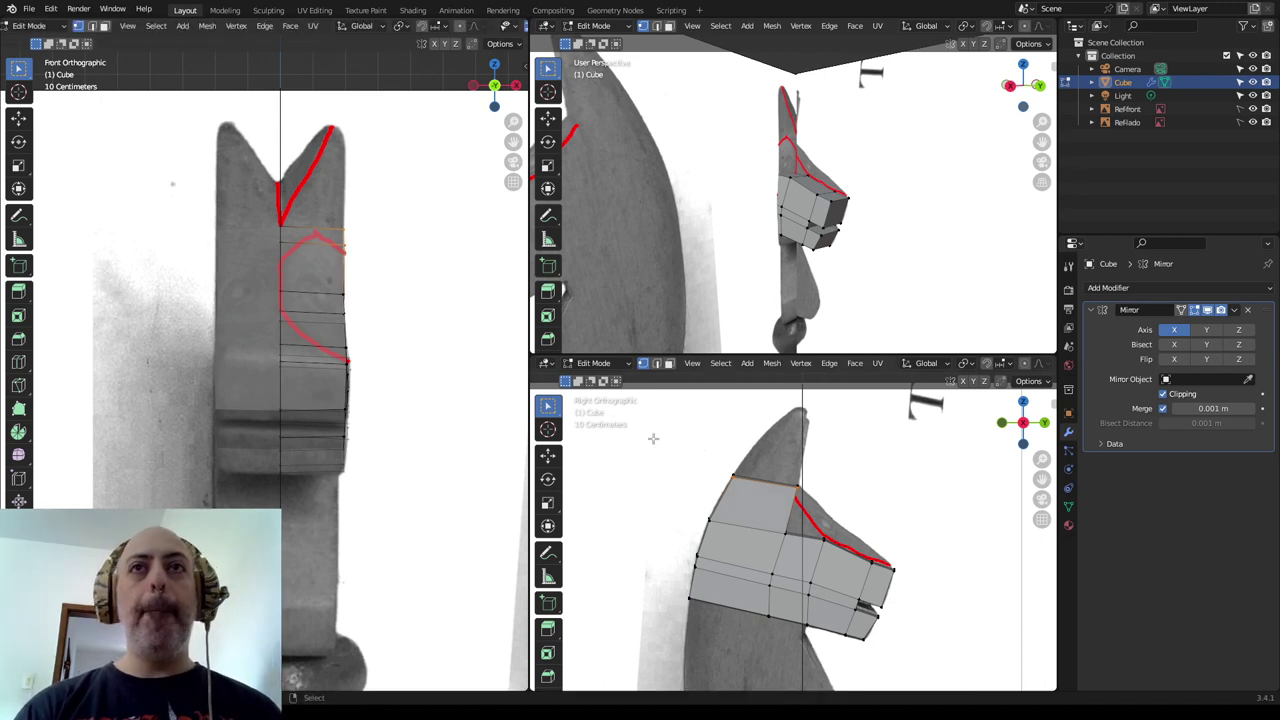
left_click_drag(695, 447, 846, 498)
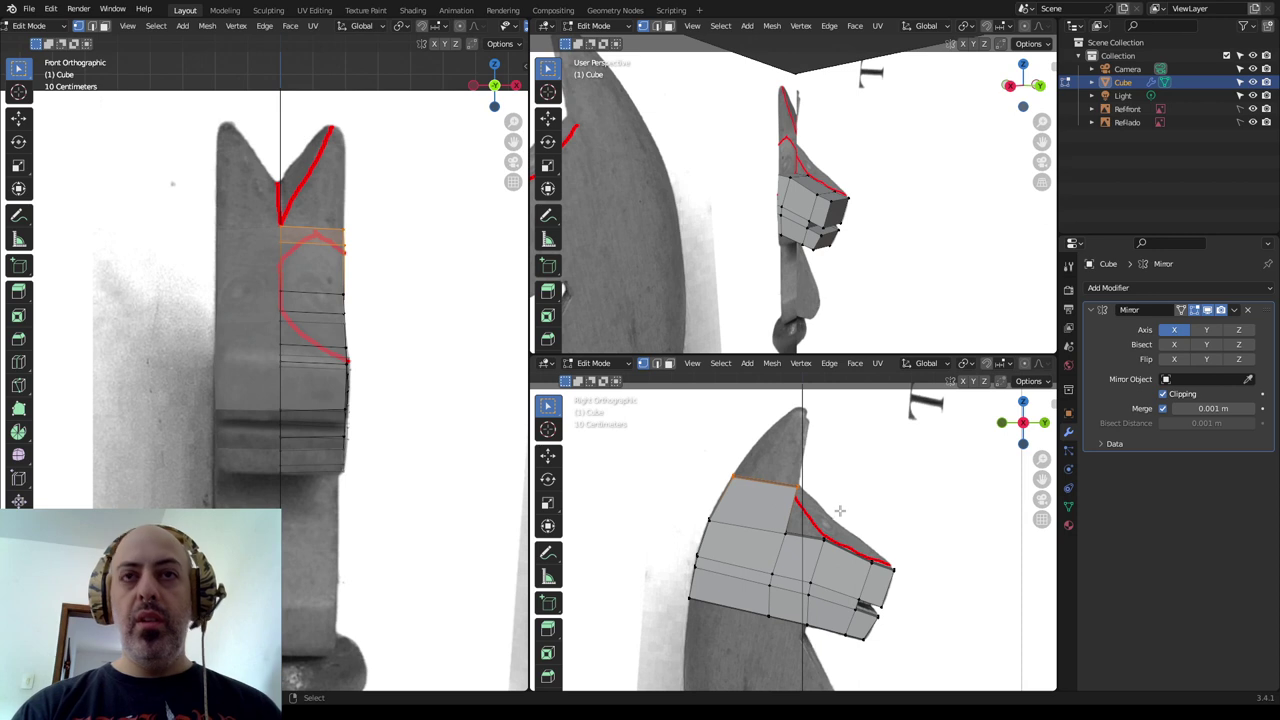
key("e")
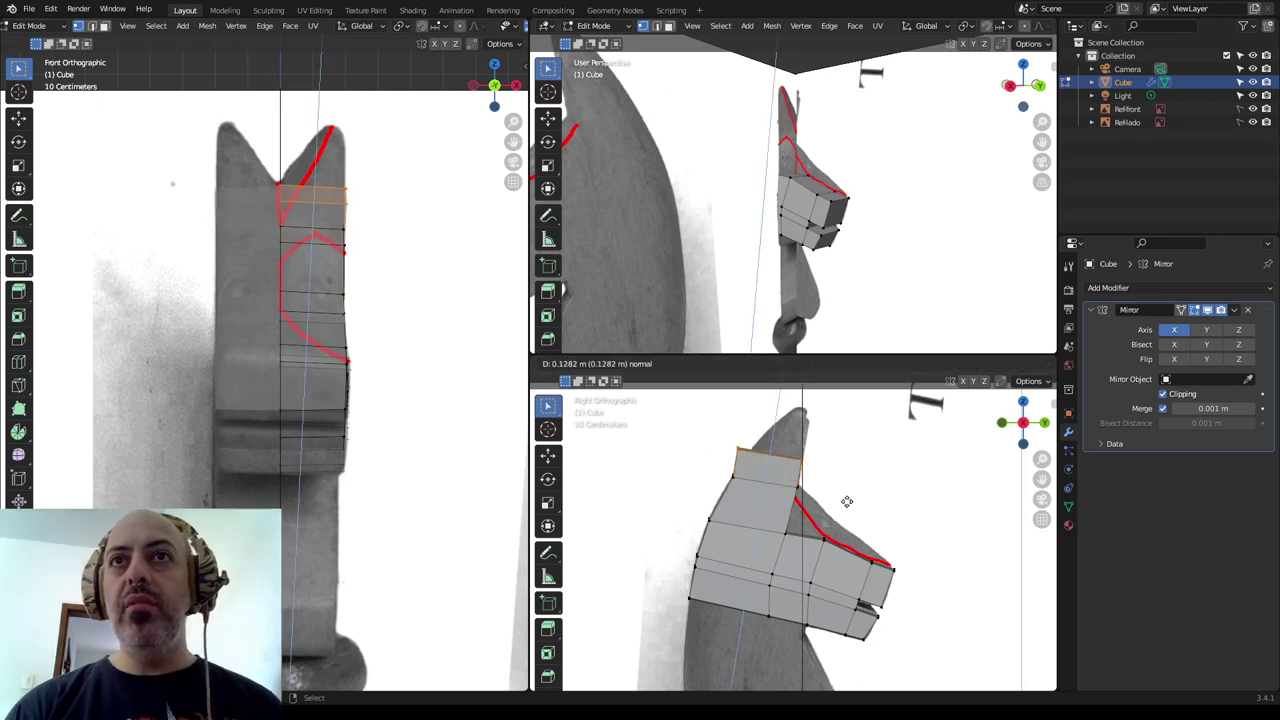
left_click(870, 457)
Taper the ear's top edge to a point, position the tip, and select its top vertex.
key("s")
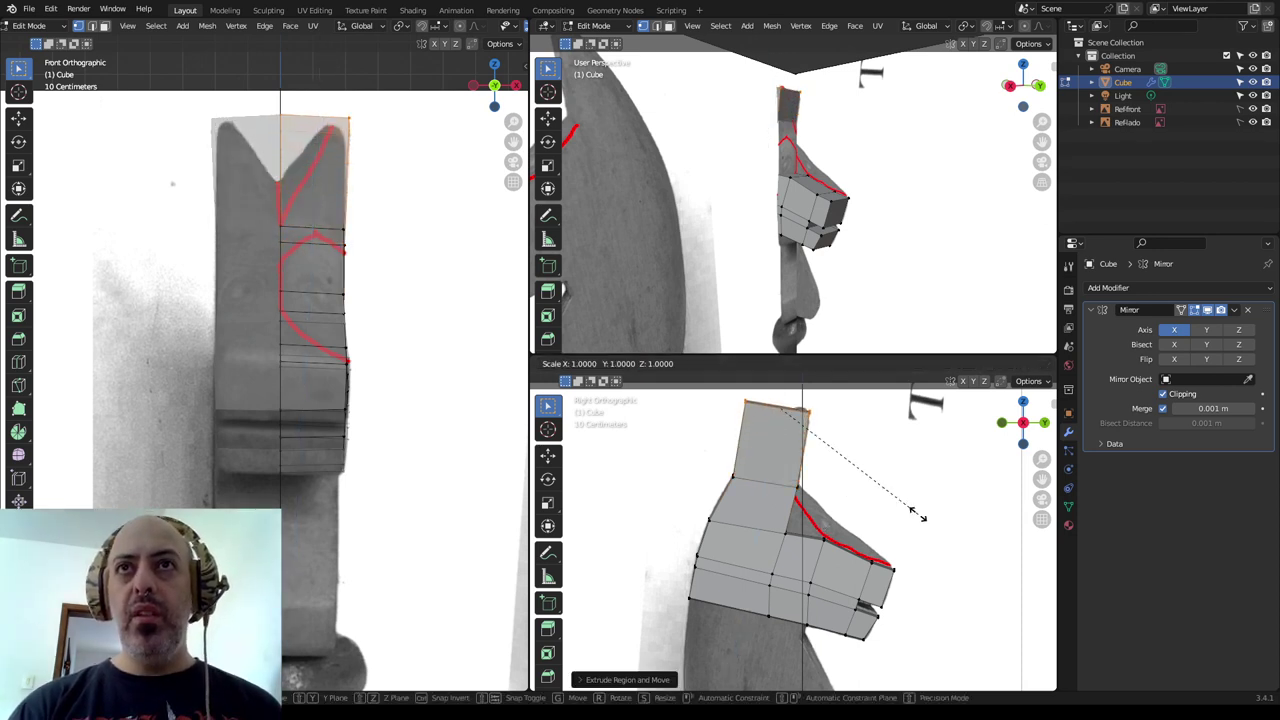
left_click(818, 452)
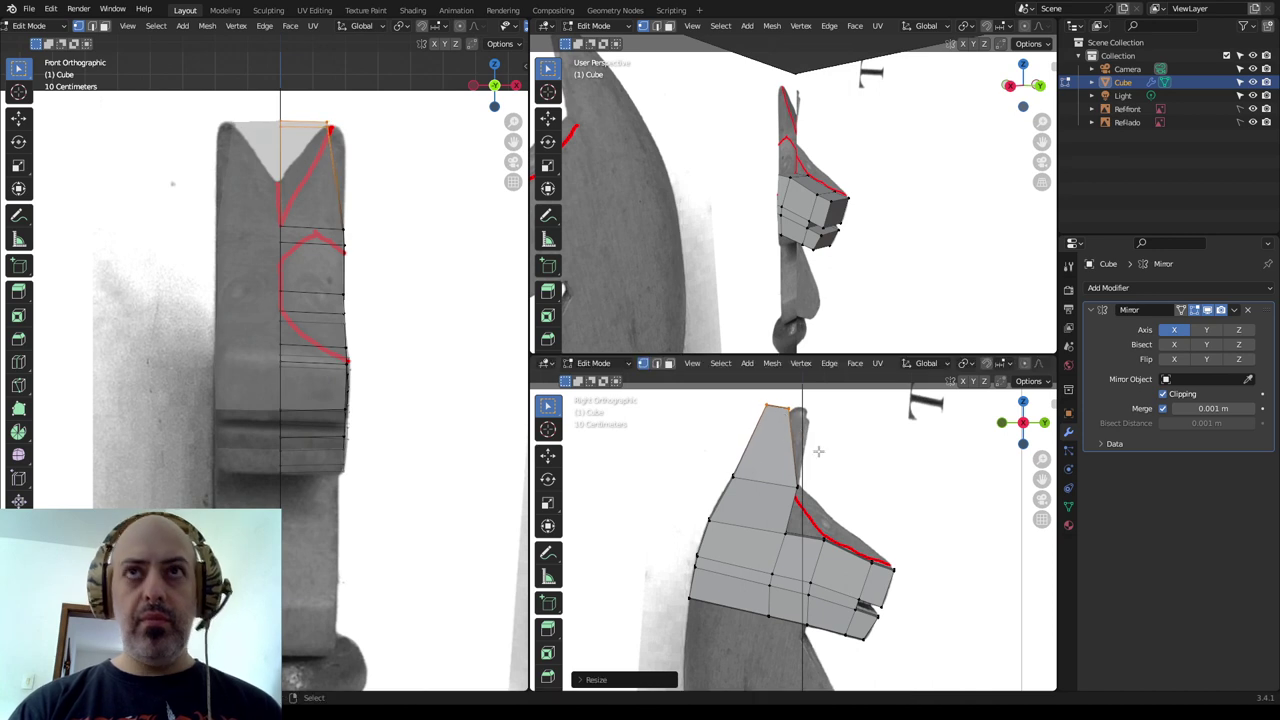
key("g")
left_click(849, 463)
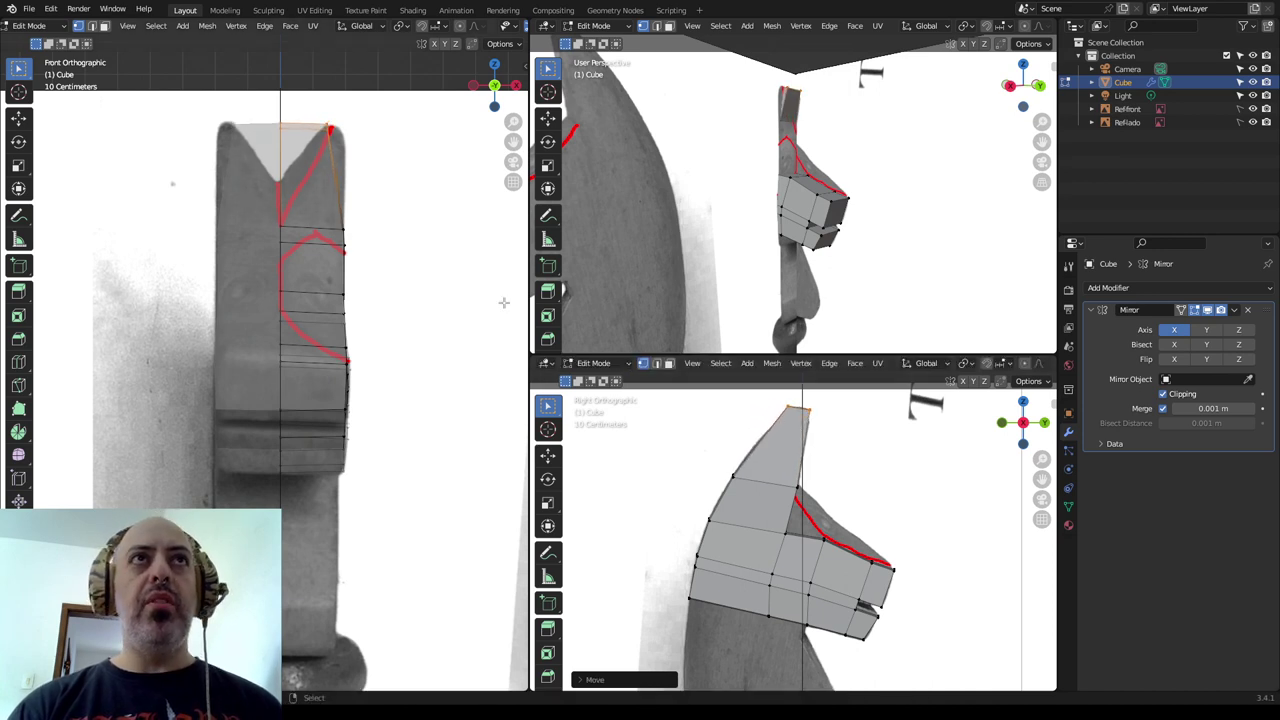
middle_click_drag(454, 206, 443, 300, "shift")
left_click_drag(294, 197, 345, 250)
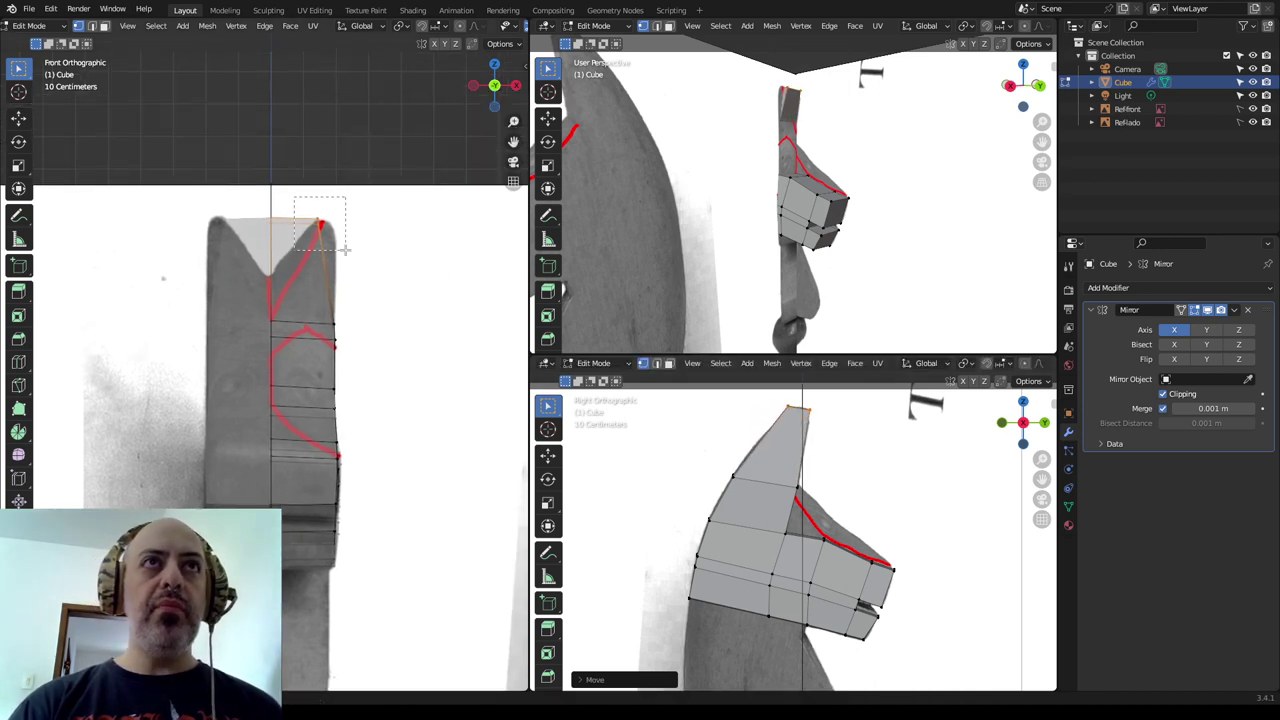
Move the ear tip vertex sideways and up into a point in the front view.
key("g")
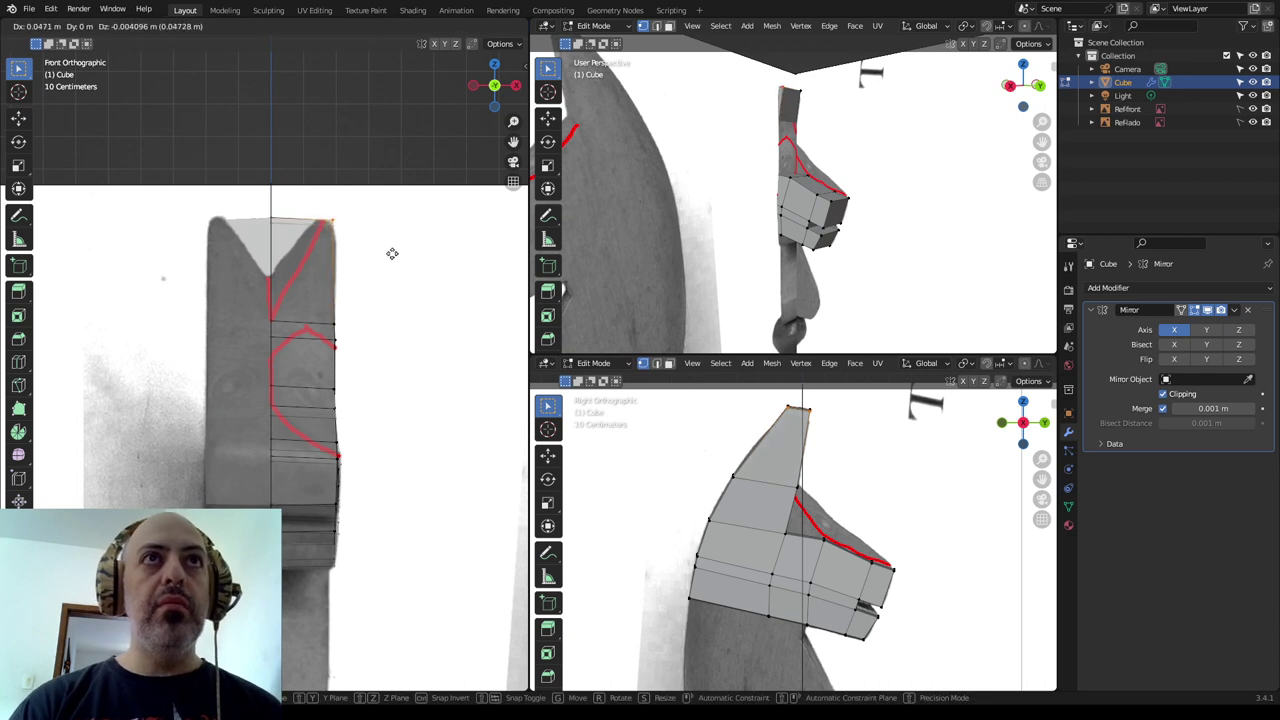
left_click(392, 253)
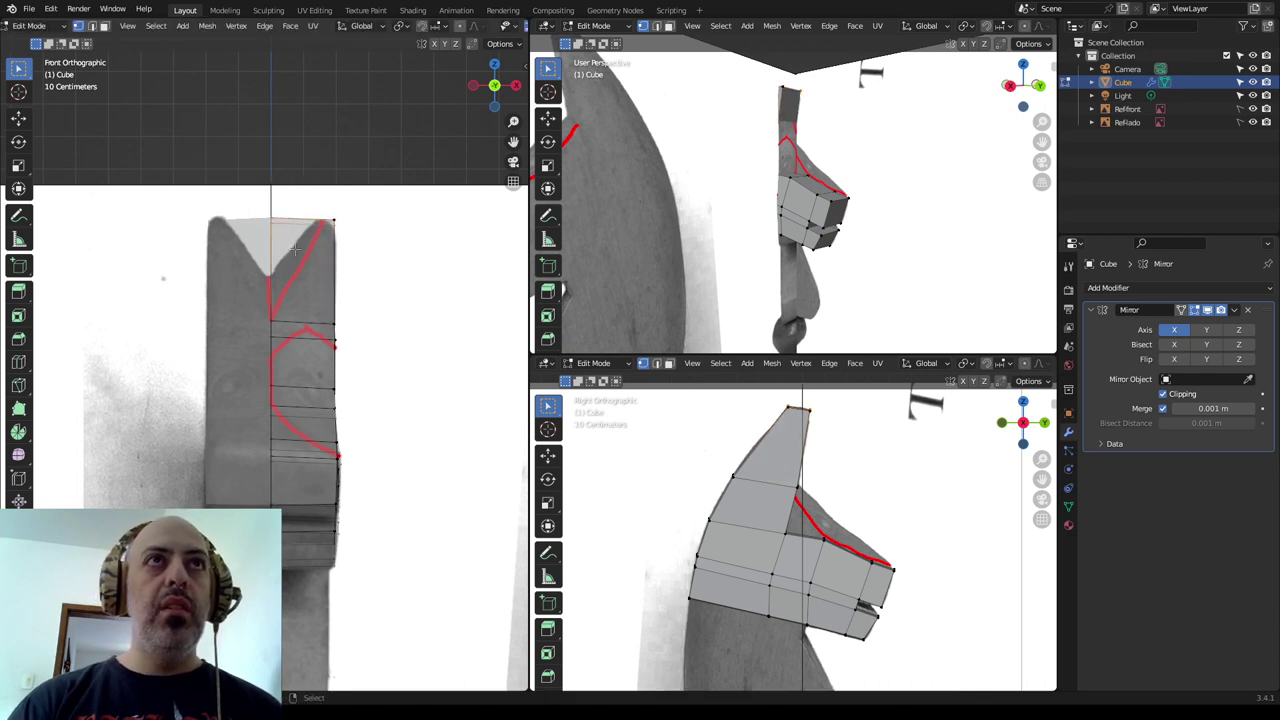
key("g")
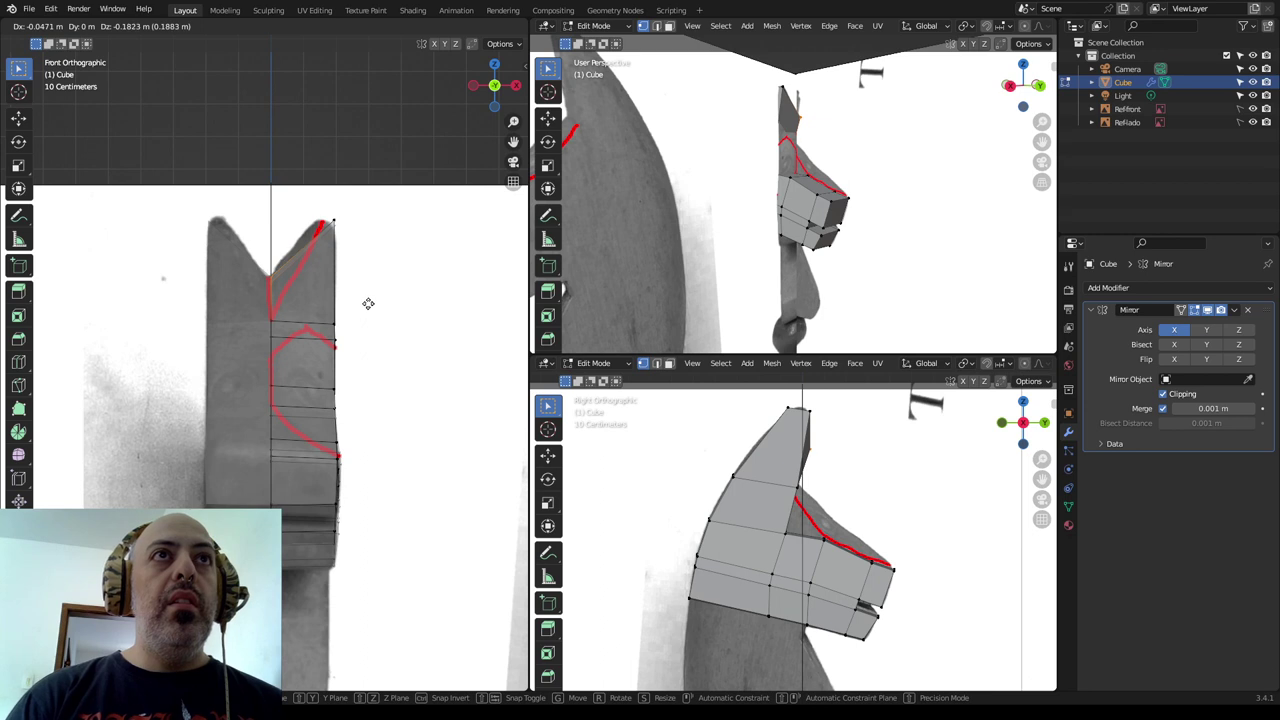
left_click(367, 302)
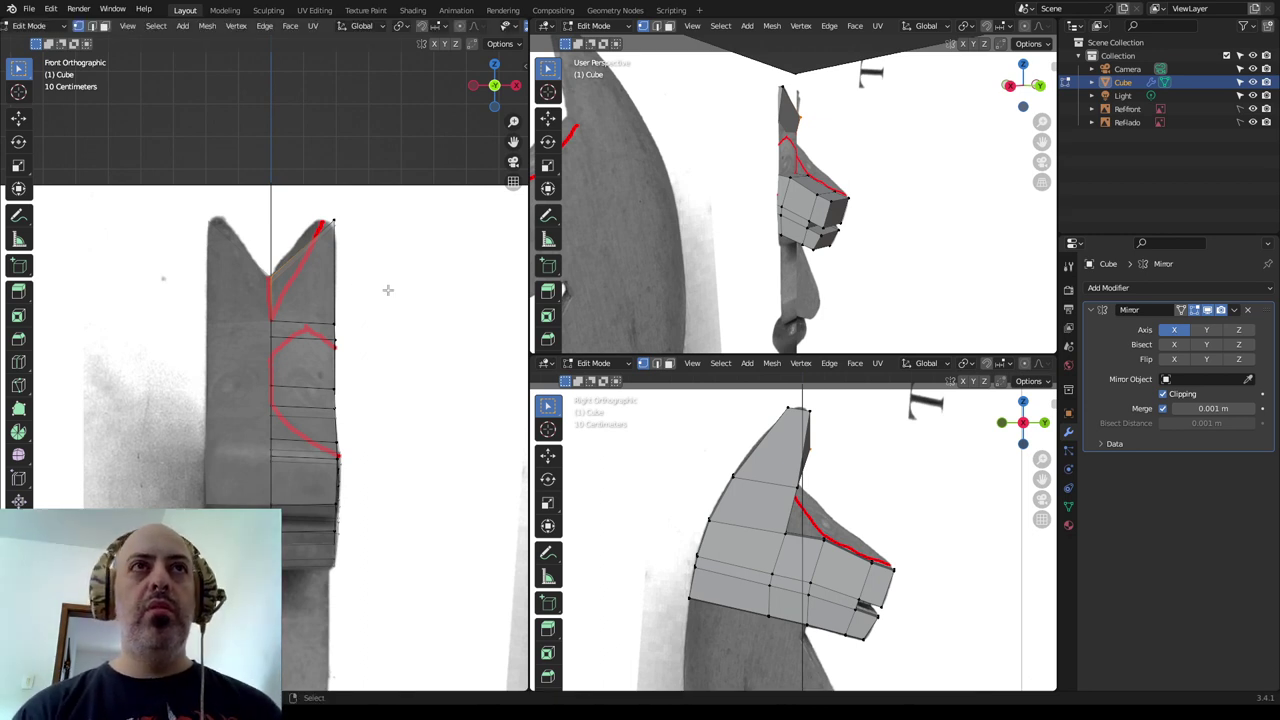
Rework the ear tip vertices to match the front reference, then return to Object Mode.
key("ctrl+z")
key("ctrl+z")
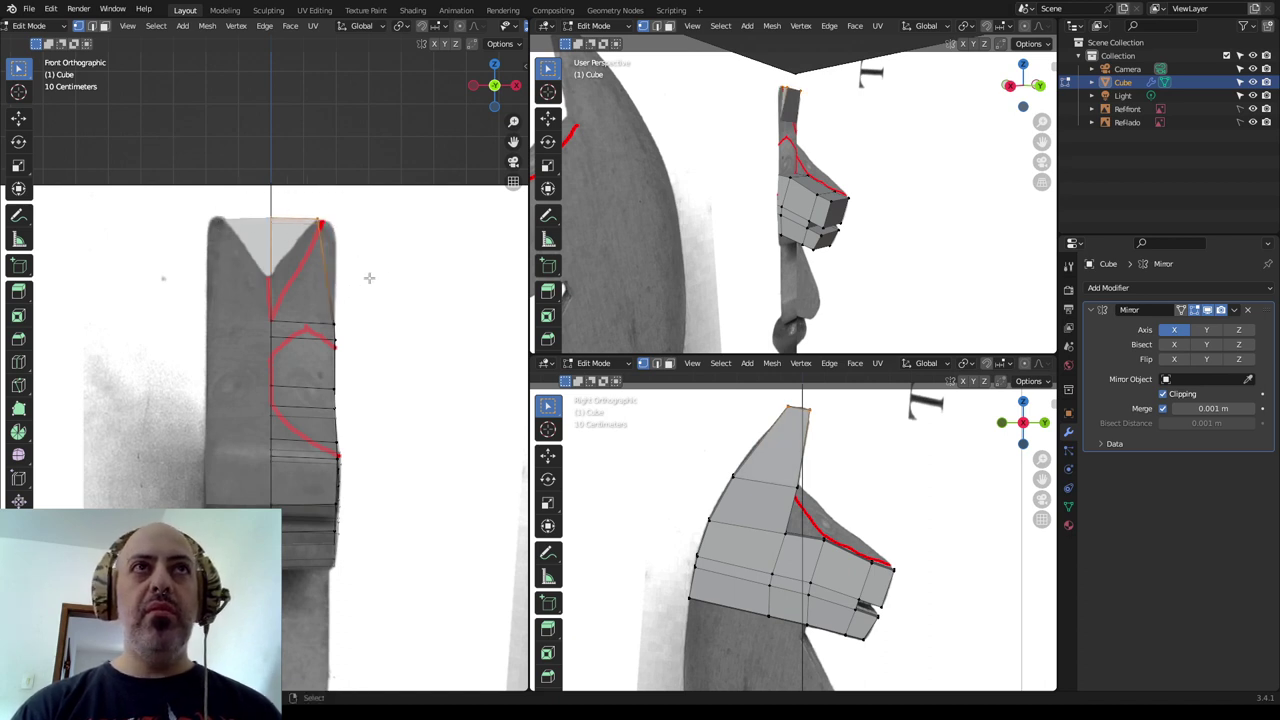
left_click(271, 289)
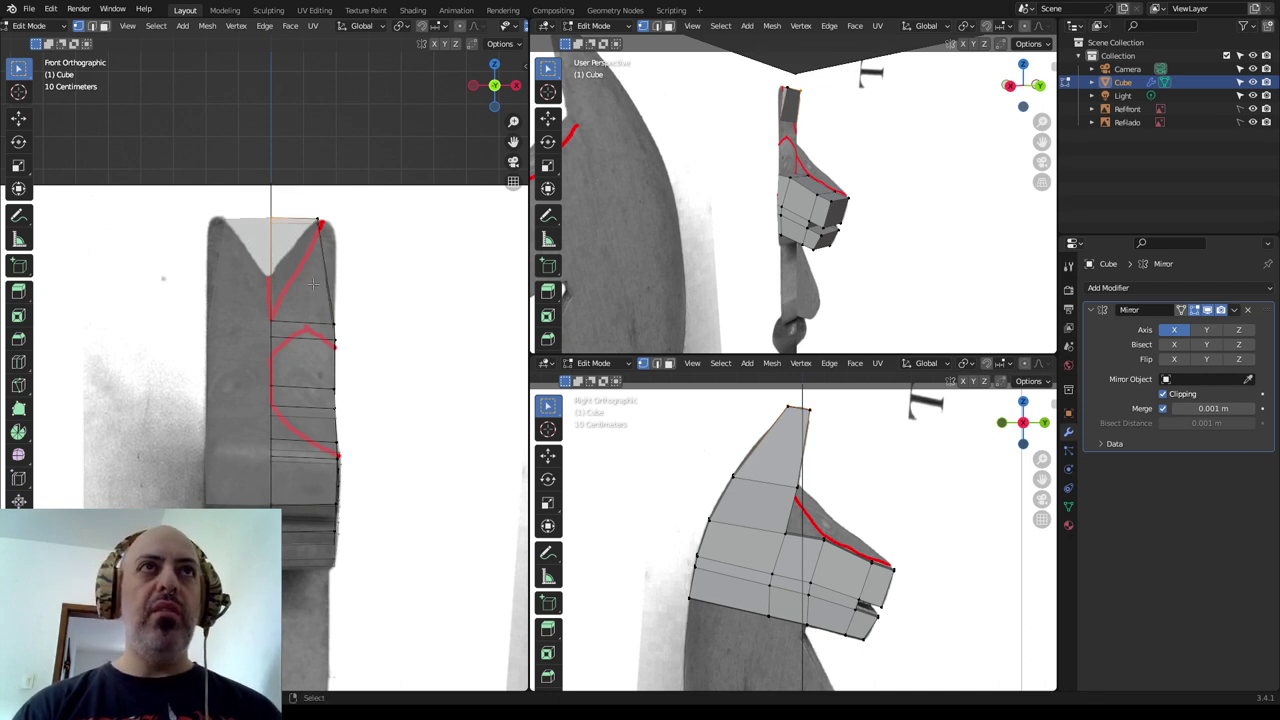
left_click_drag(349, 284, 331, 336)
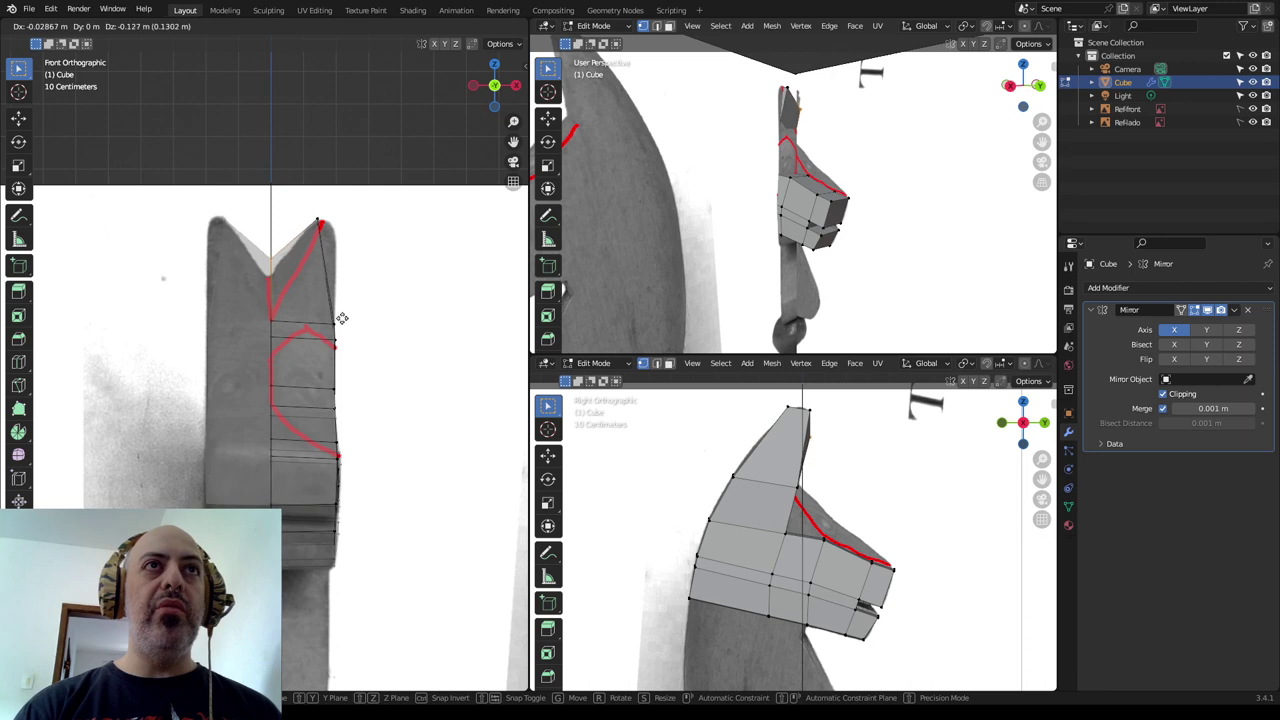
left_click_drag(331, 336, 326, 336)
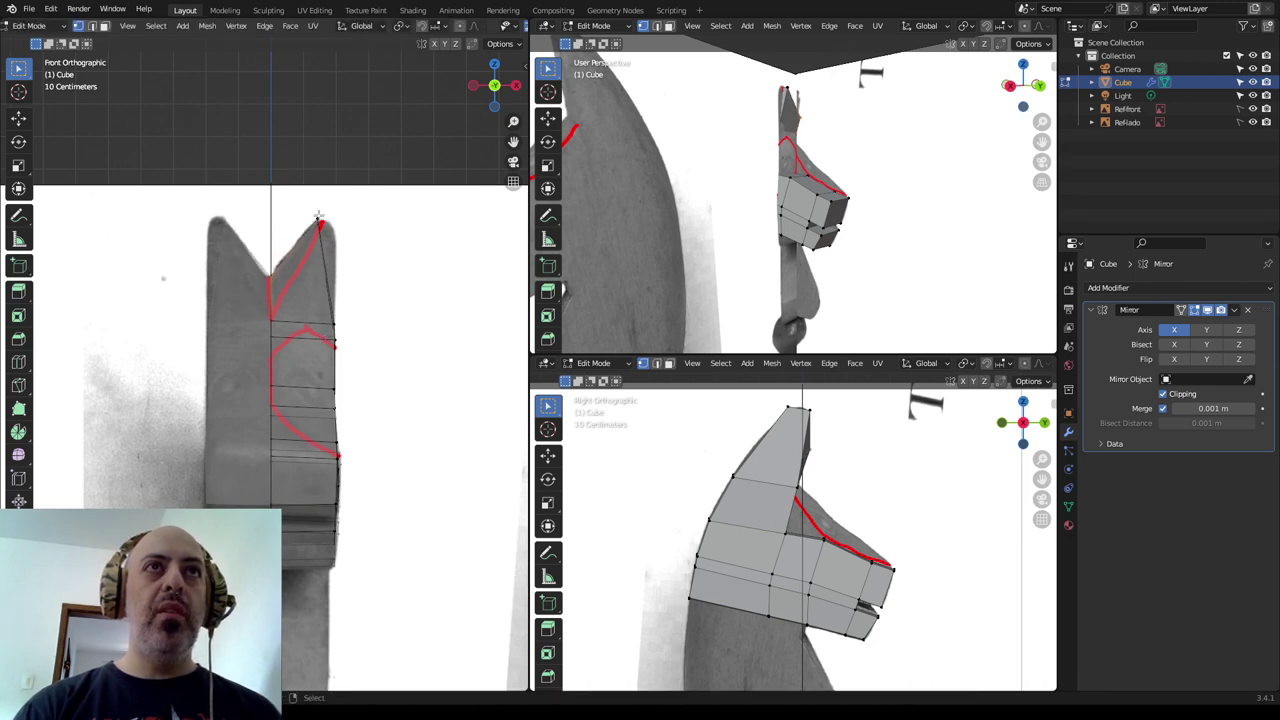
key("g")
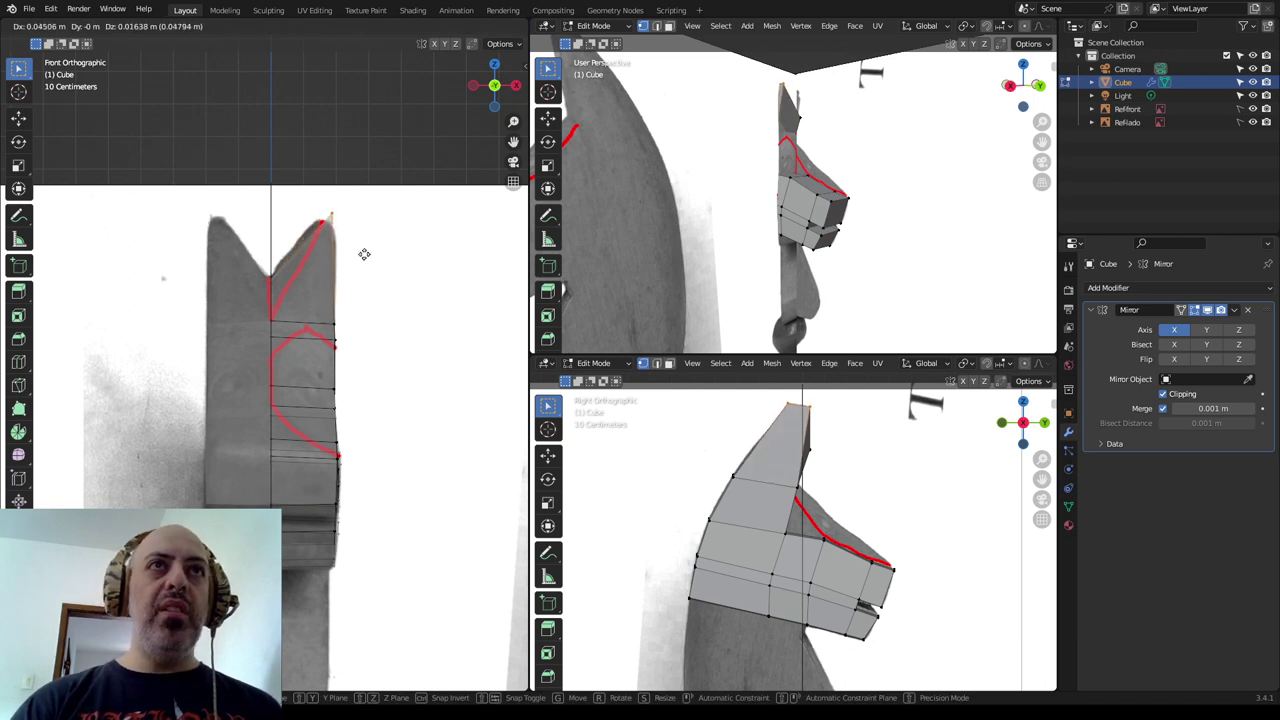
left_click(369, 253)
key("Tab")
mouse_move(830, 210)
middle_mouse_down()
mouse_move(845, 203)
mouse_move(750, 200)
middle_mouse_up()
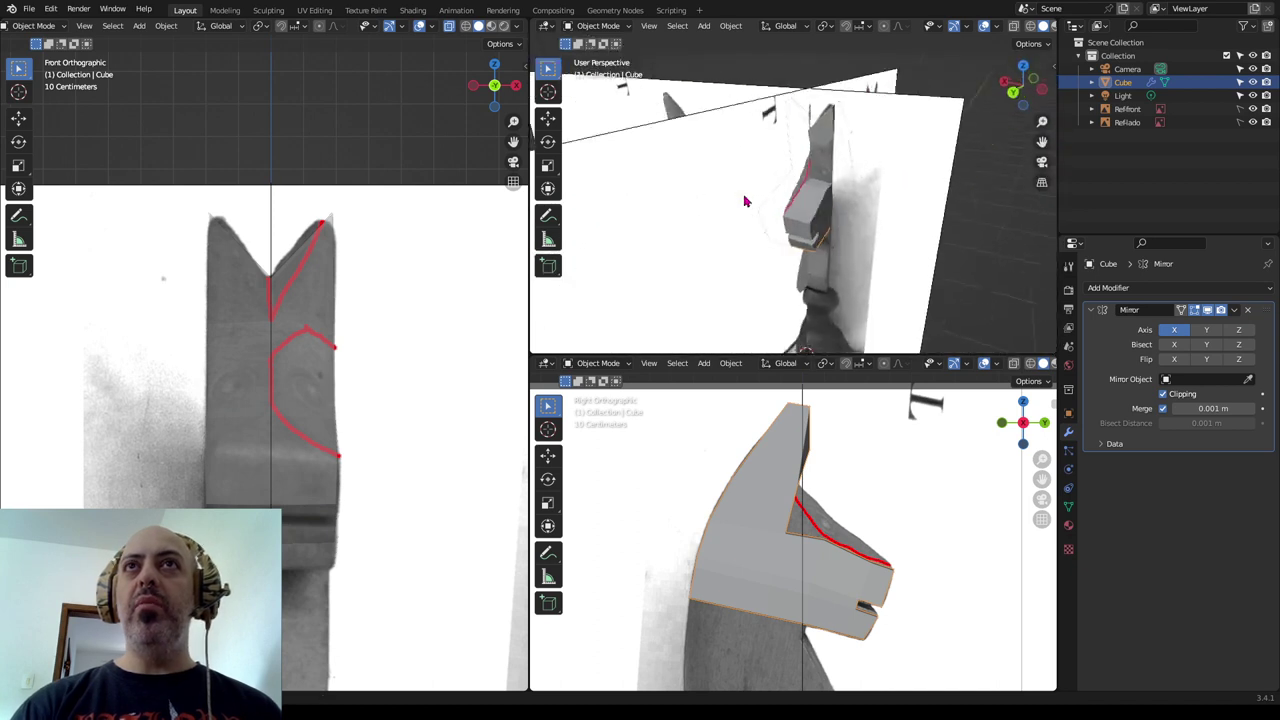
left_click(1253, 108)
left_click(1253, 122)
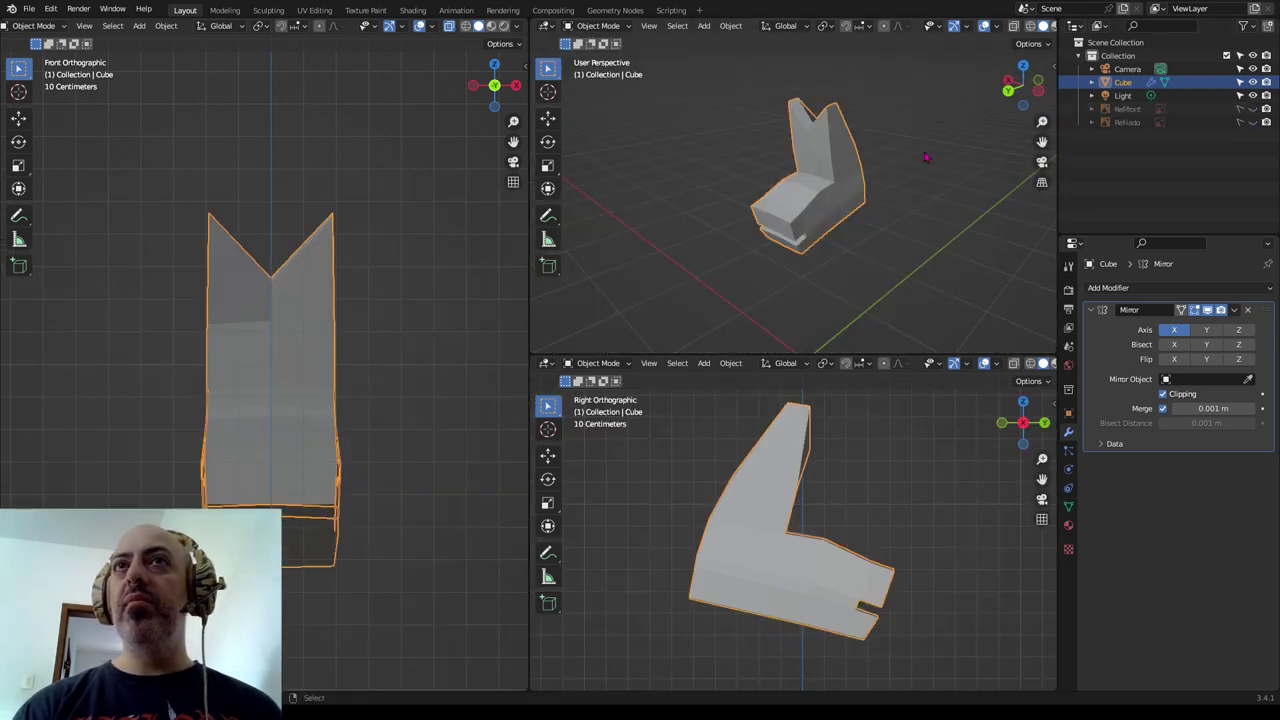
mouse_move(882, 170)
middle_mouse_down()
mouse_move(886, 223)
mouse_move(894, 194)
mouse_move(814, 194)
mouse_move(782, 211)
mouse_move(877, 206)
mouse_move(847, 220)
middle_mouse_up()
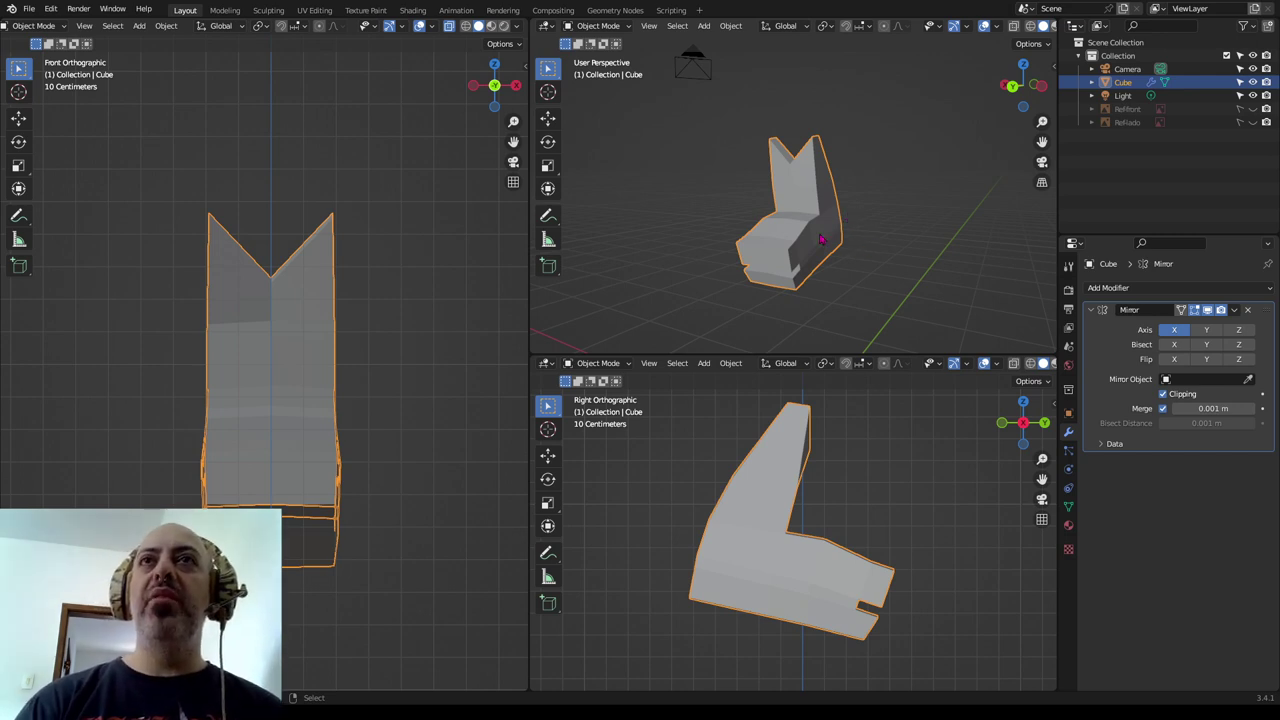
mouse_move(868, 237)
middle_mouse_down()
mouse_move(856, 231)
mouse_move(870, 232)
middle_mouse_up()
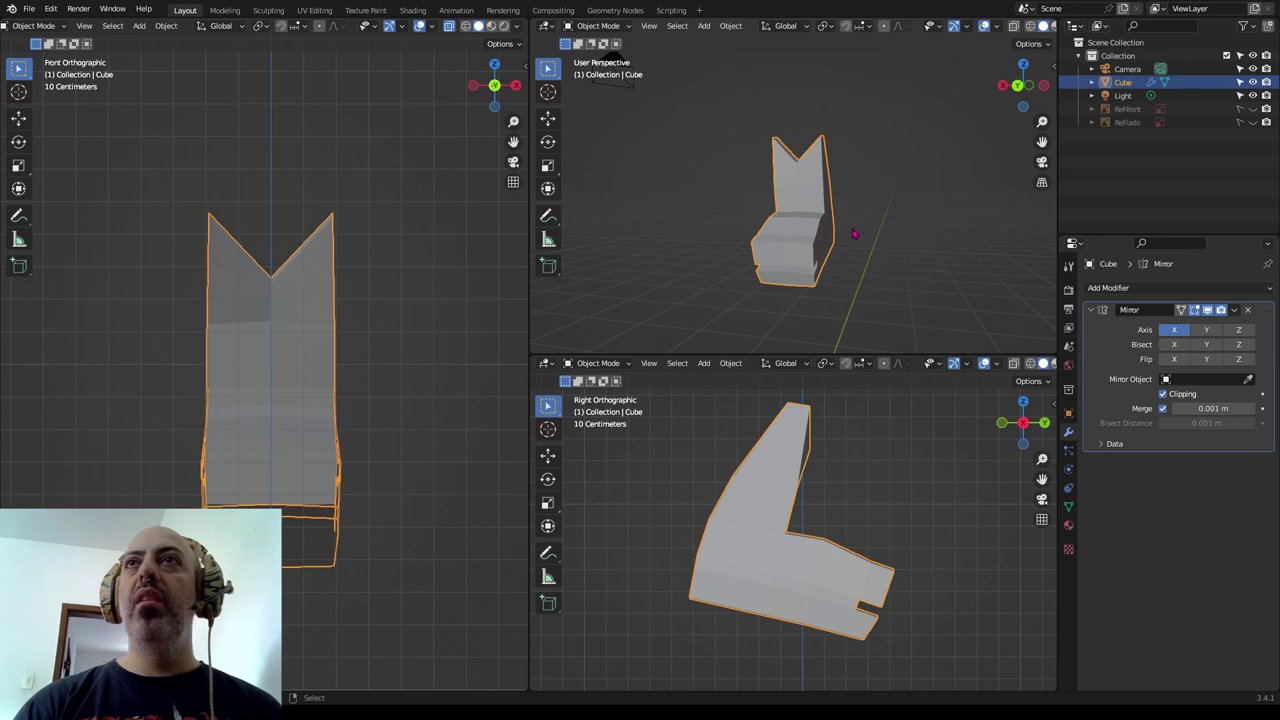
left_click_drag(1254, 110, 1254, 122)
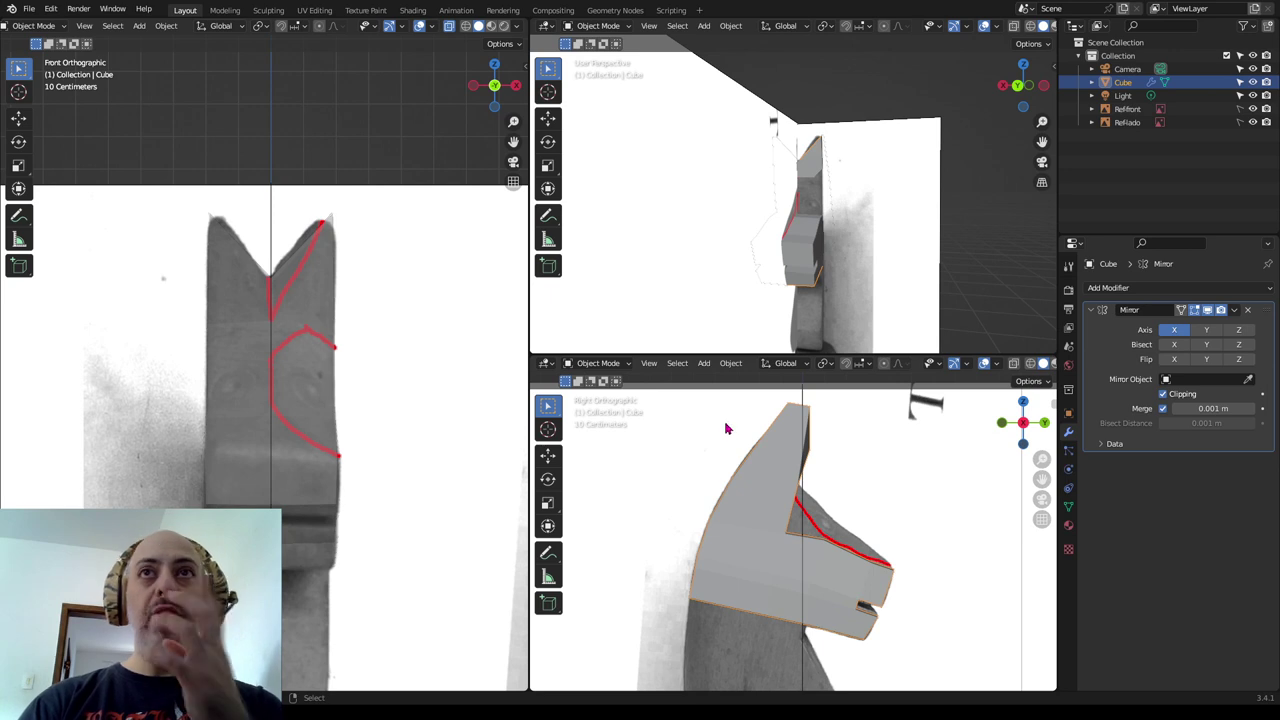
Return to Edit Mode in the side view and select the head's bottom edge loop.
scroll(760, 500, "down", 1)
scroll(765, 495, "down", 1)
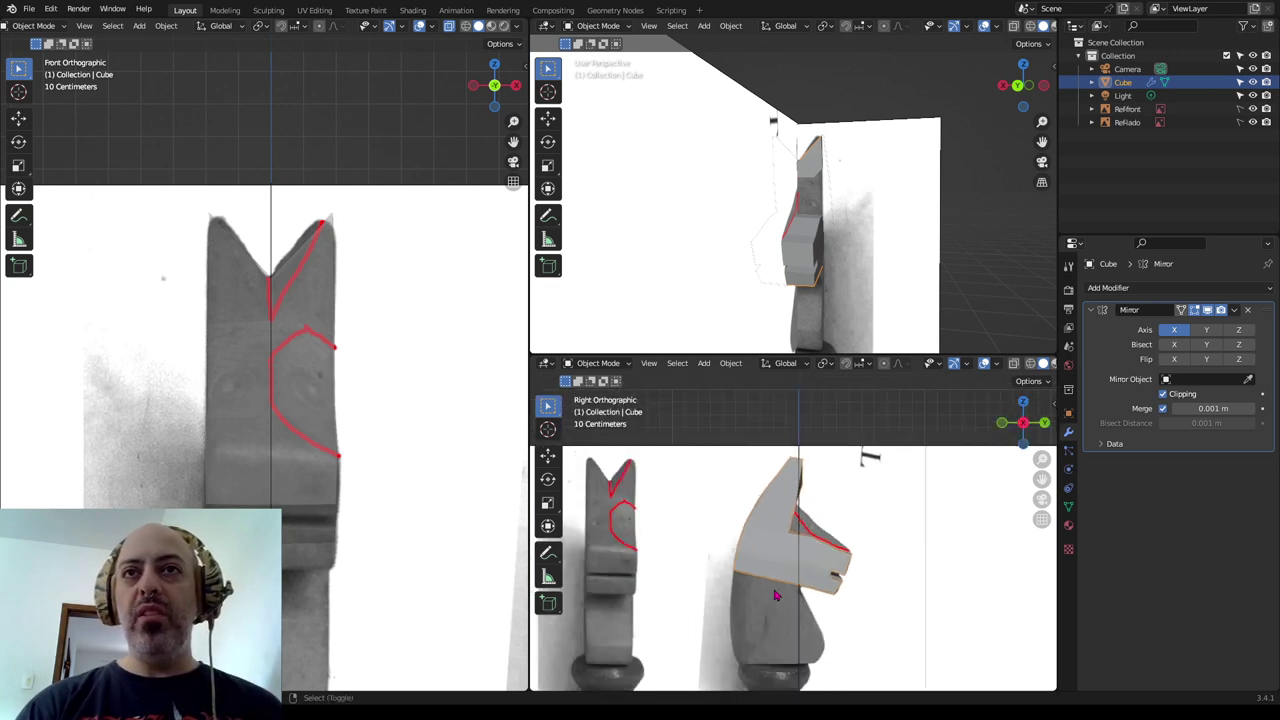
scroll(775, 481, "down", 1)
key("Tab")
scroll(776, 476, "up", 1)
scroll(768, 505, "up", 1)
middle_click_drag(769, 508, 704, 480)
left_click(795, 490, "alt+shift")
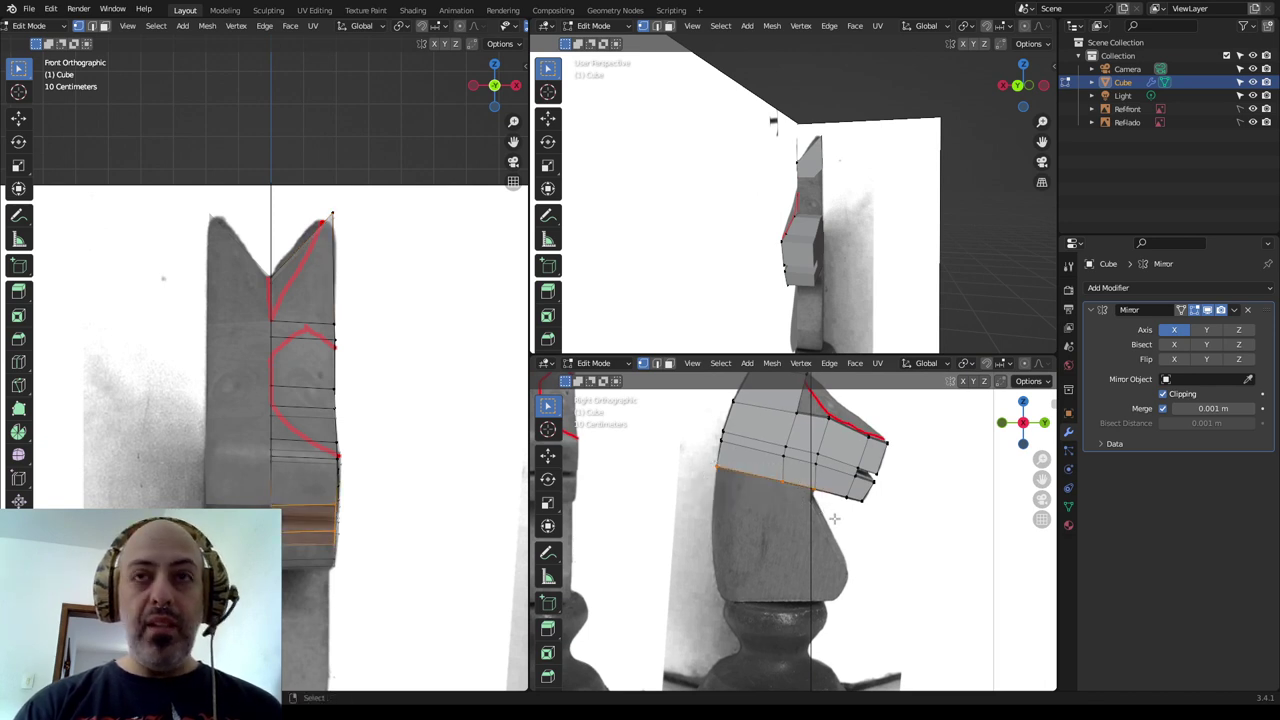
Move the bottom edge loop further down the neck instead of extruding it.
key("e")
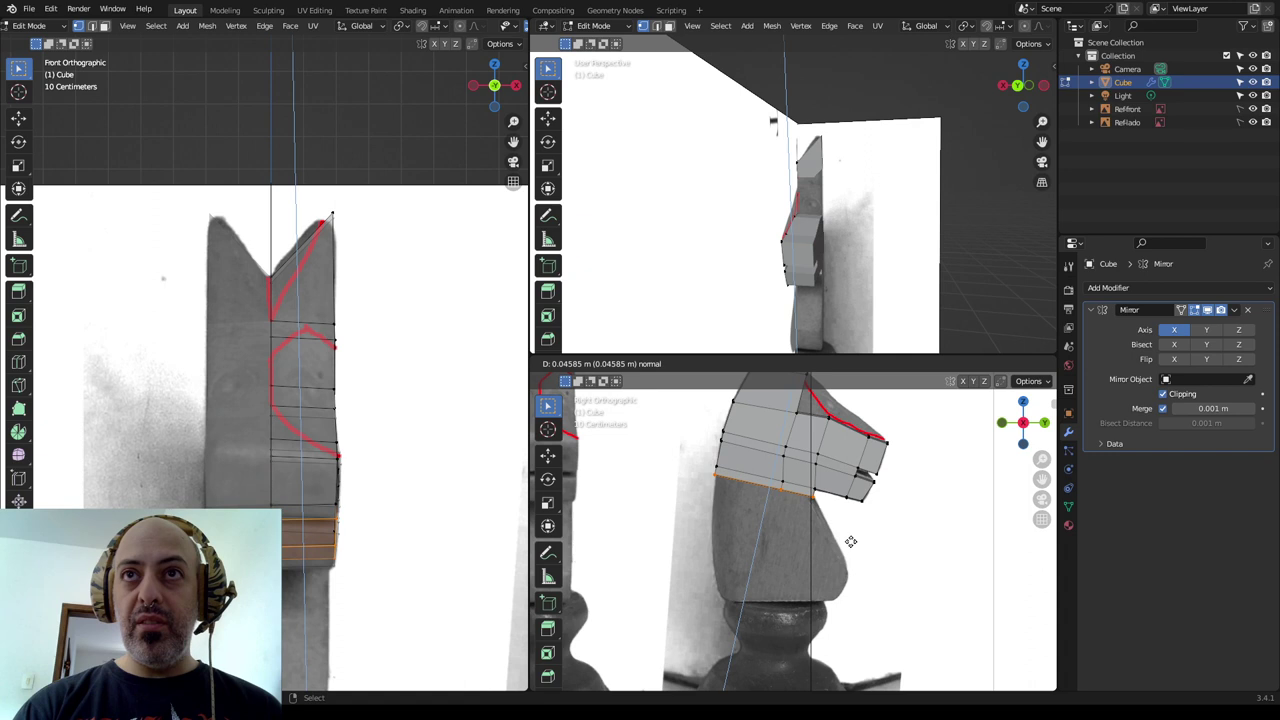
right_click(716, 481)
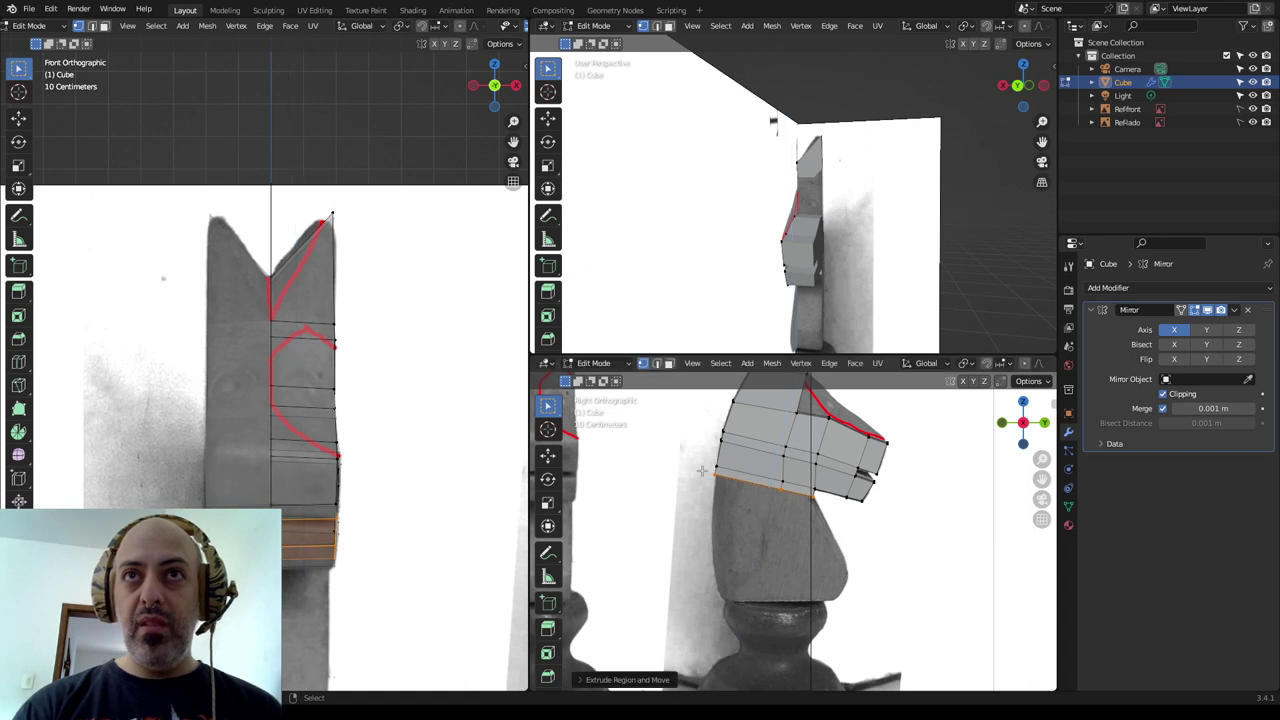
key("ctrl+z")
key("g")
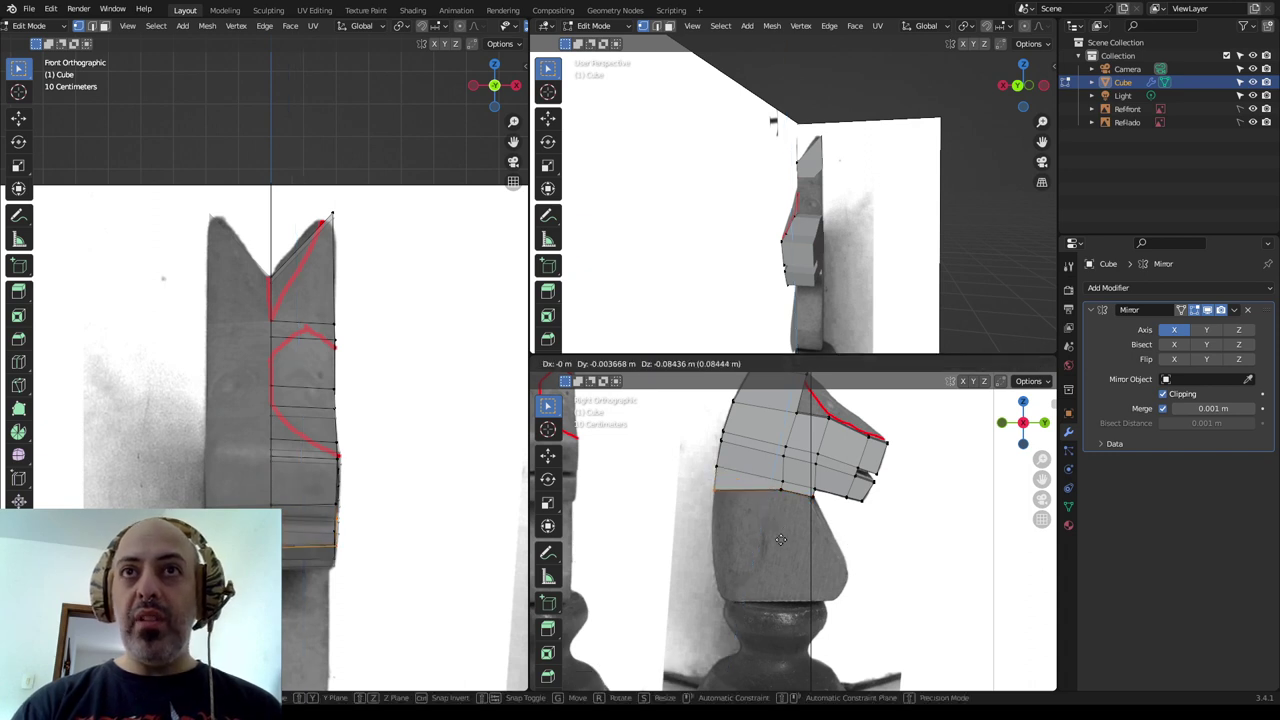
left_click(778, 538)
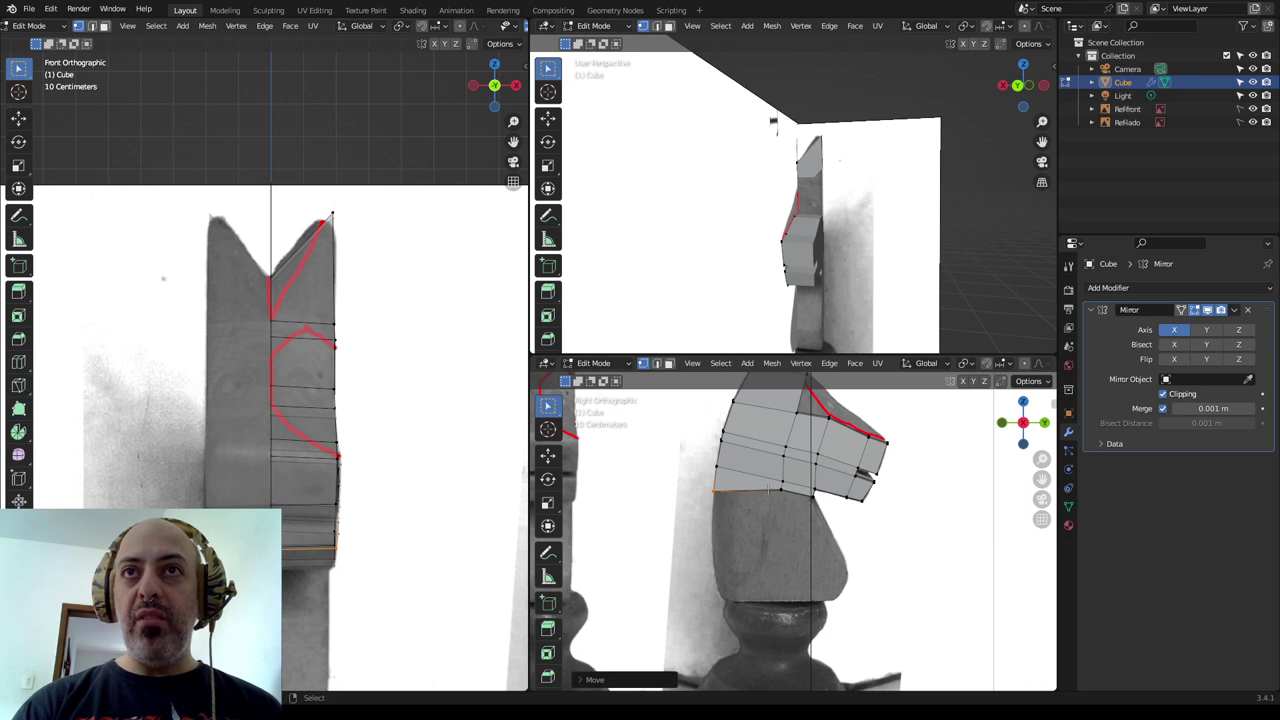
key("g")
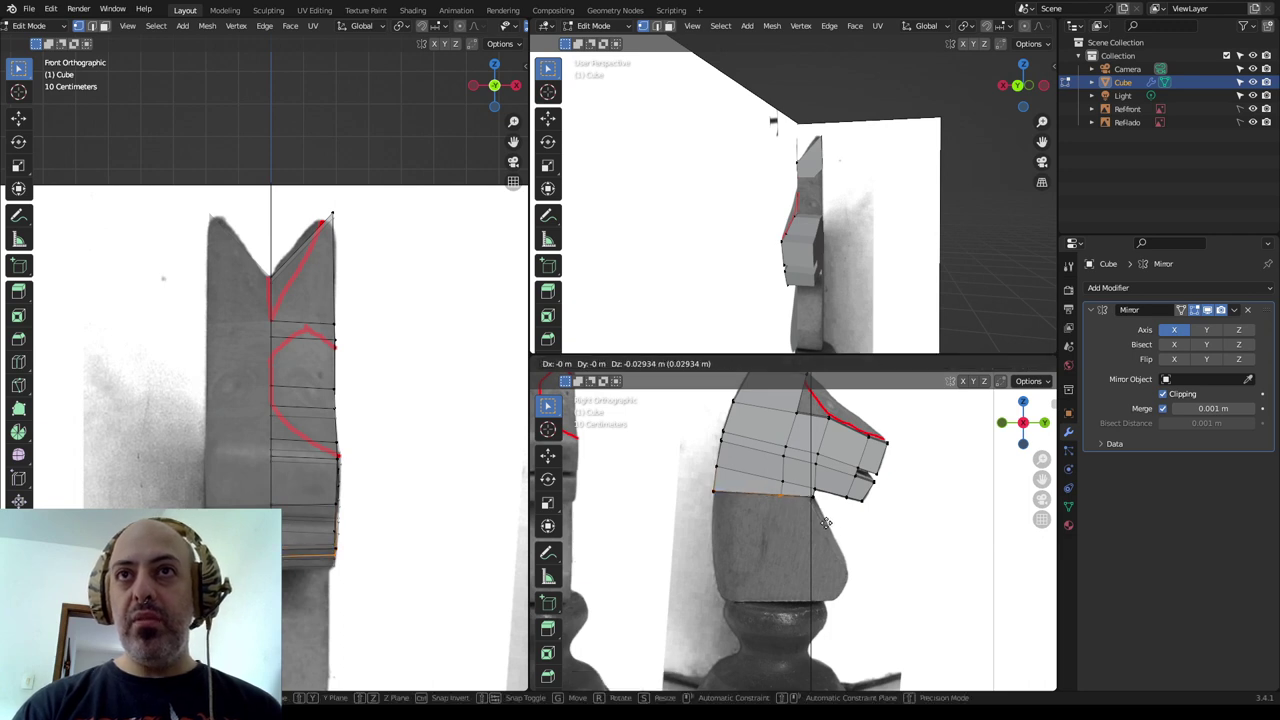
left_click(826, 522)
Check the shape in Object Mode, then in Edit Mode select two neighbouring edge loops.
key("Tab")
scroll(824, 535, "down", 2)
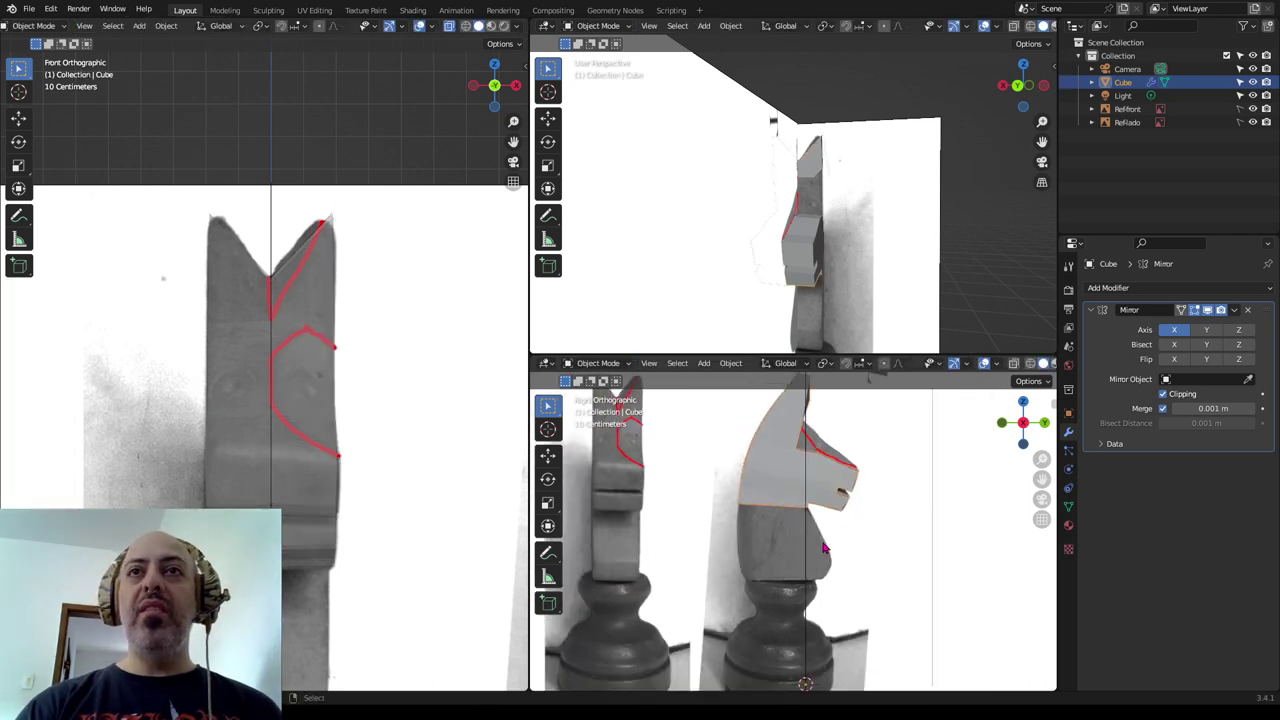
scroll(818, 540, "down", 2, "shift")
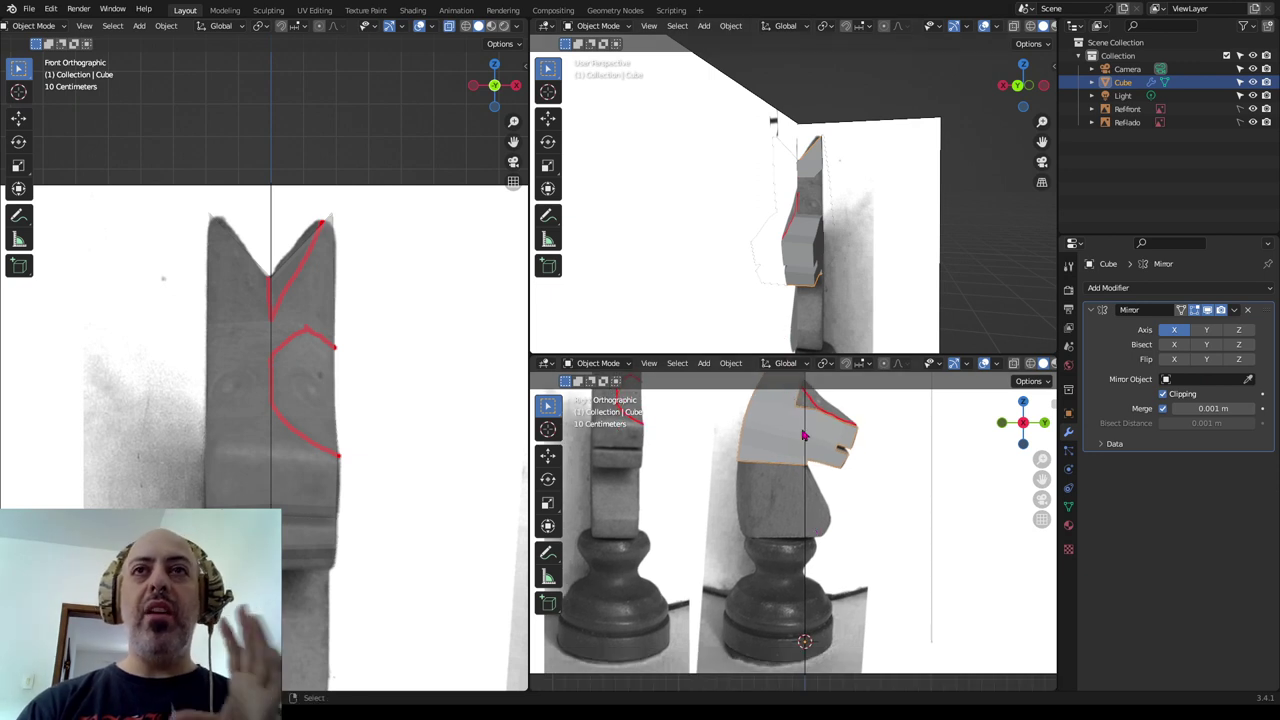
key("Tab")
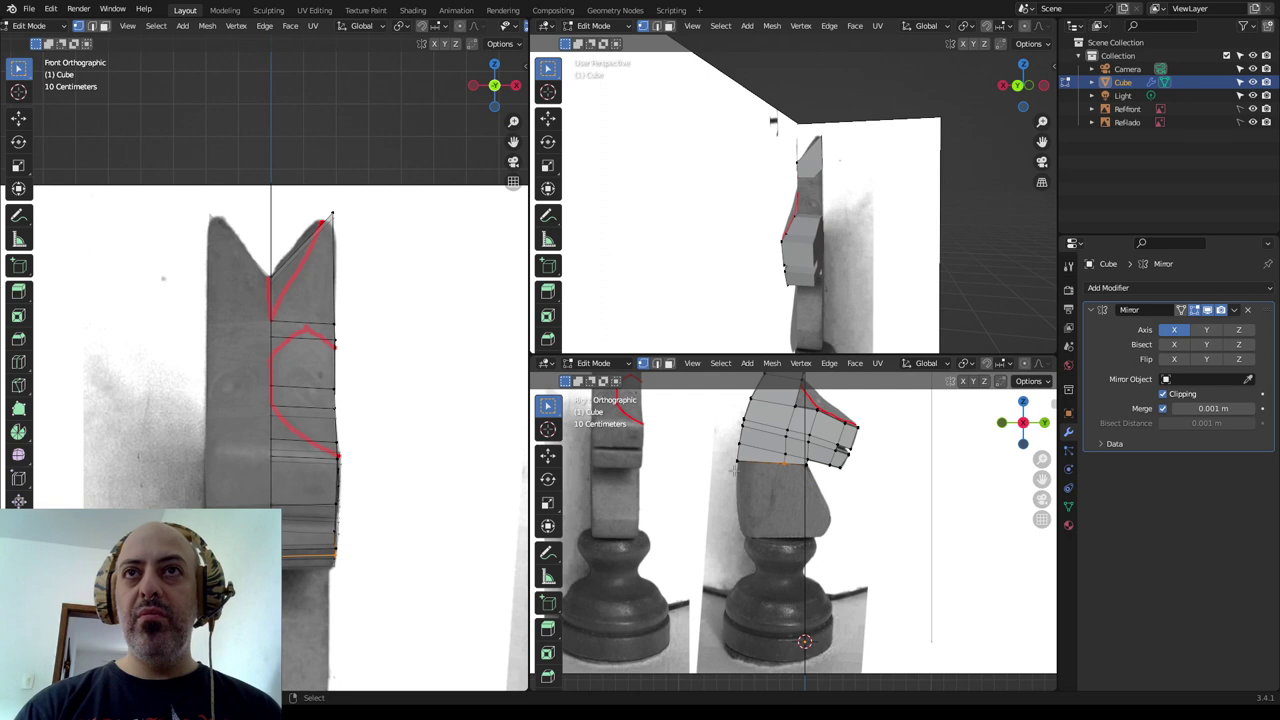
left_click(748, 464, "alt")
left_click(798, 468, "alt+shift")
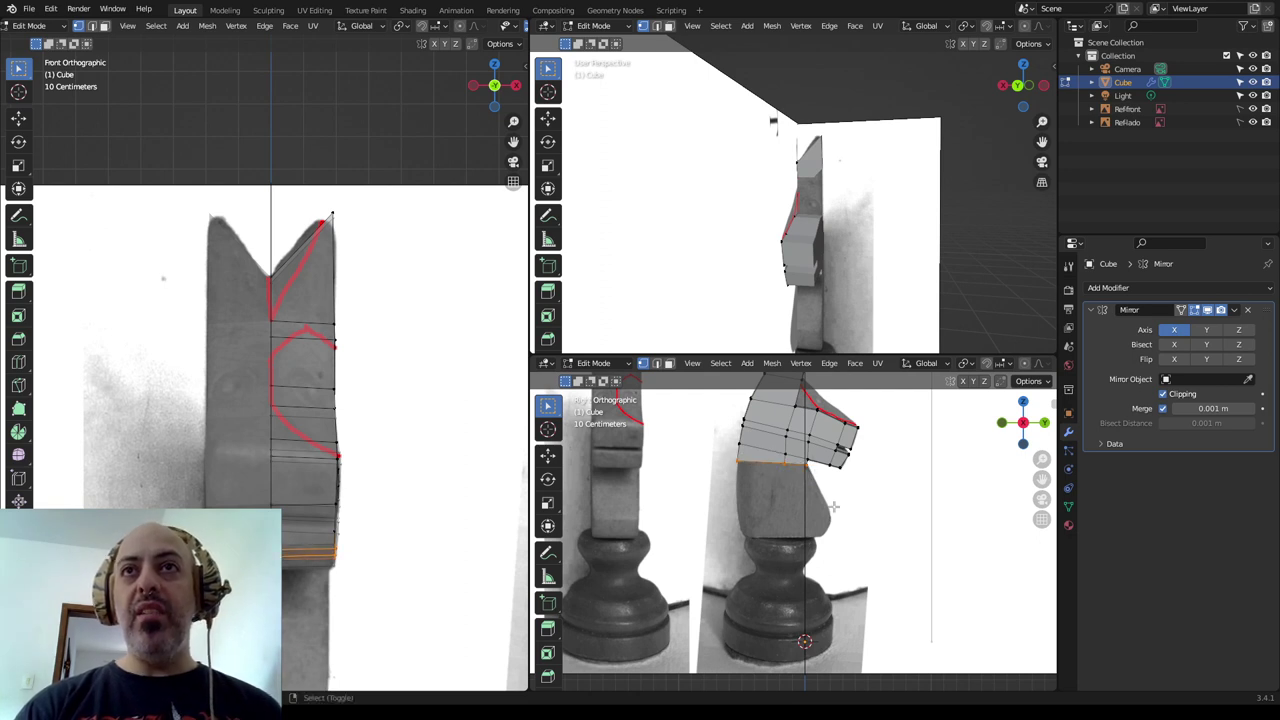
scroll(853, 503, "up", 1)
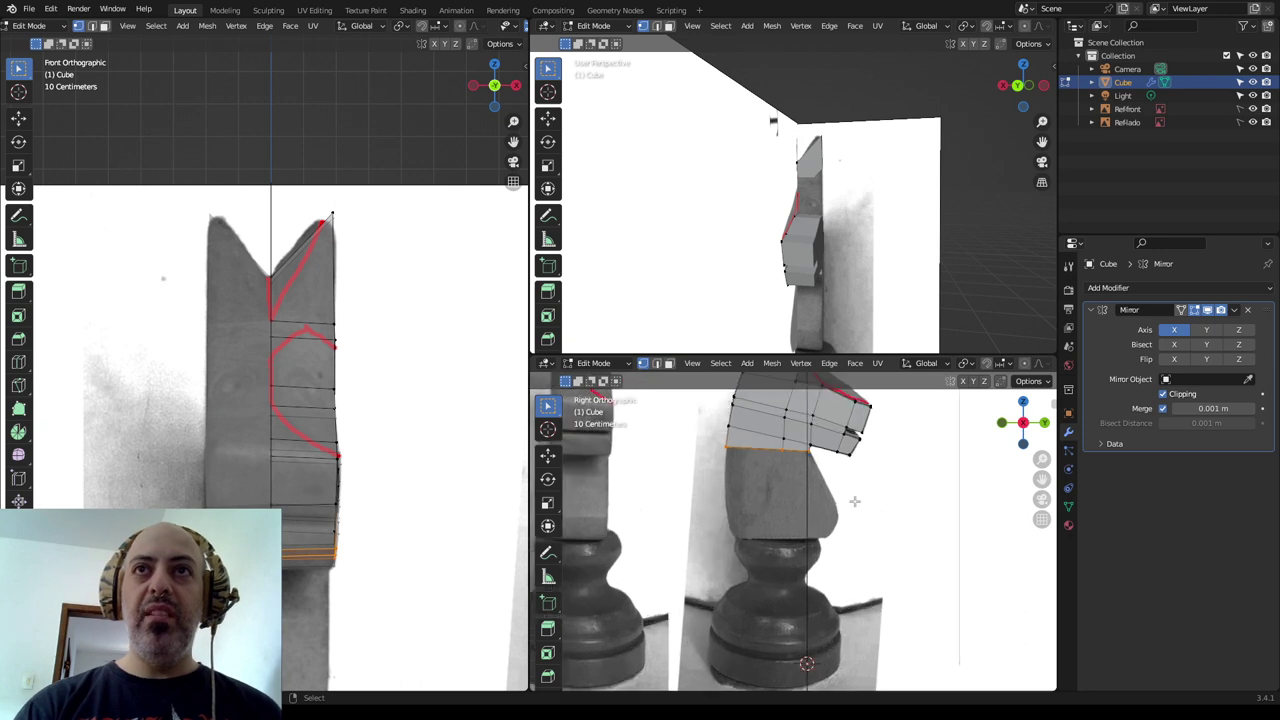
scroll(877, 510, "up", 1)
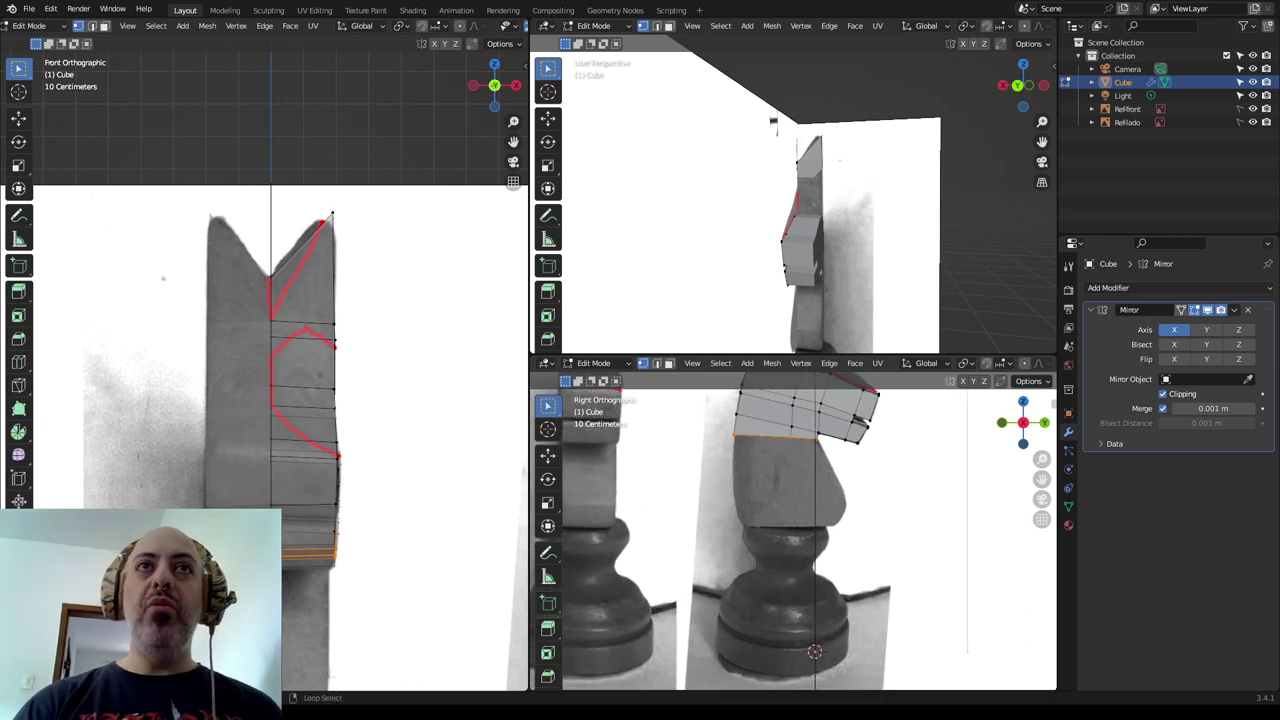